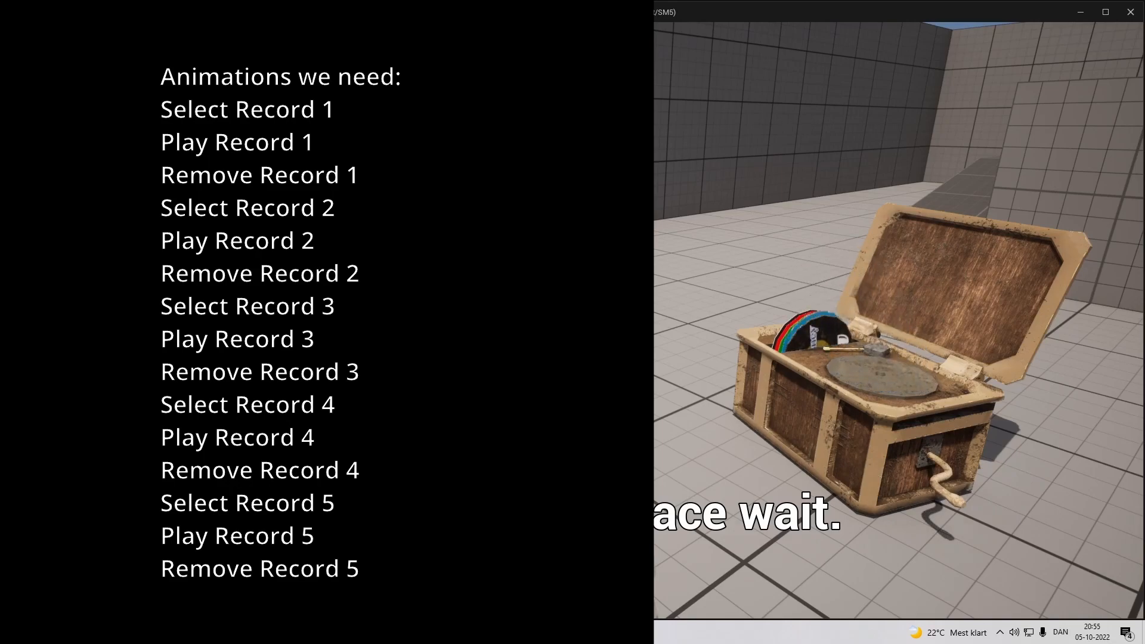
key("t")
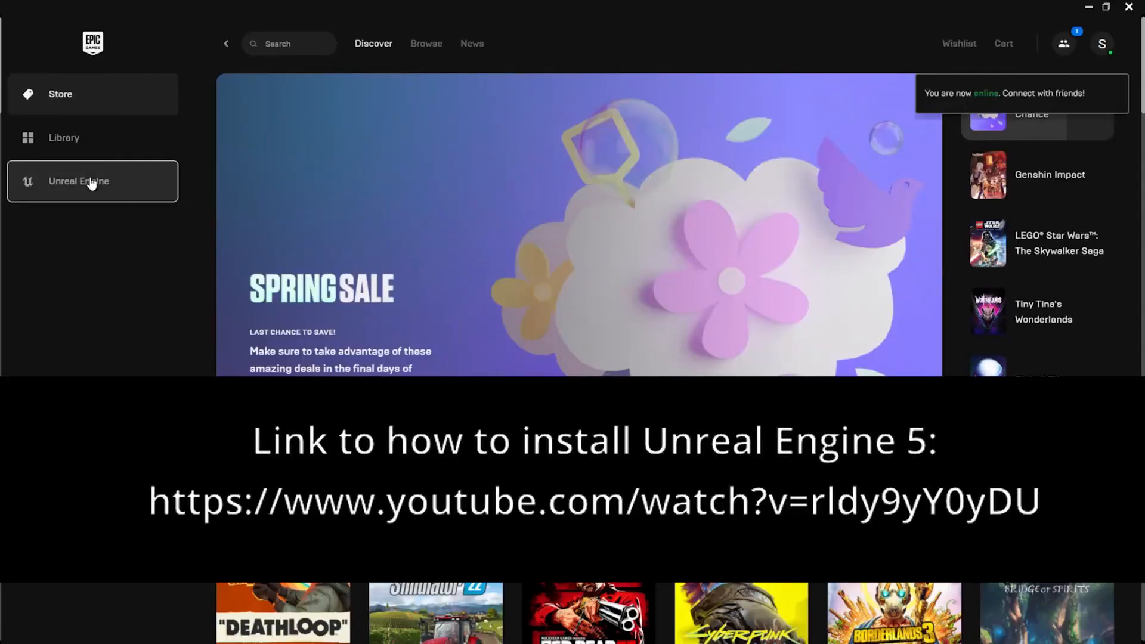
Look at the Unreal Engine section of the Epic Games Launcher and its engine library.
left_click(91, 182)
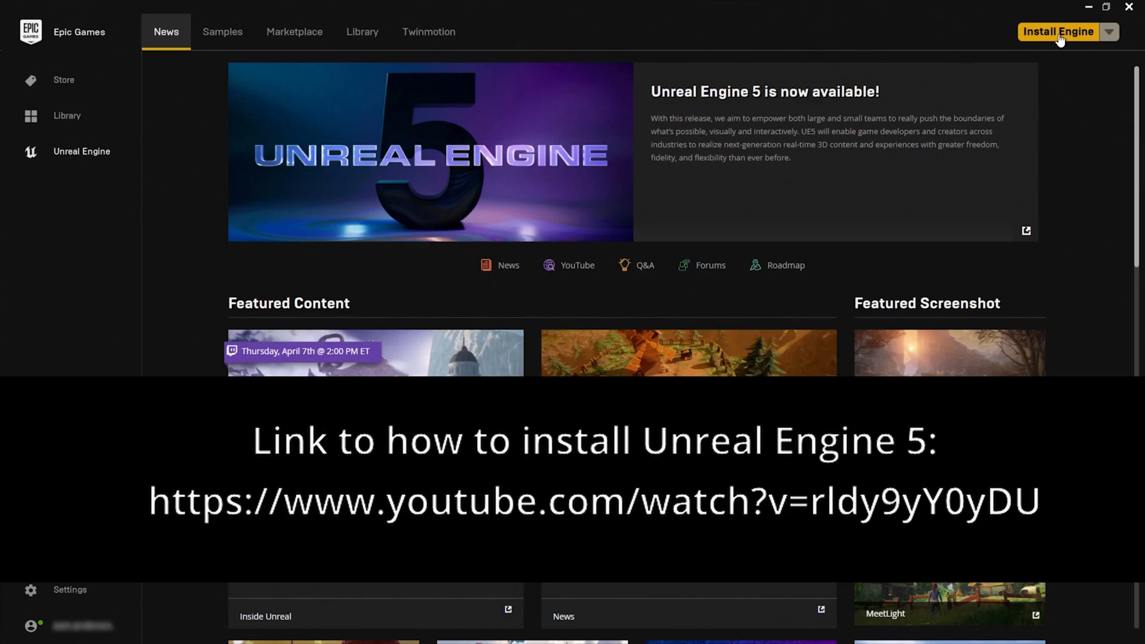
left_click(376, 43)
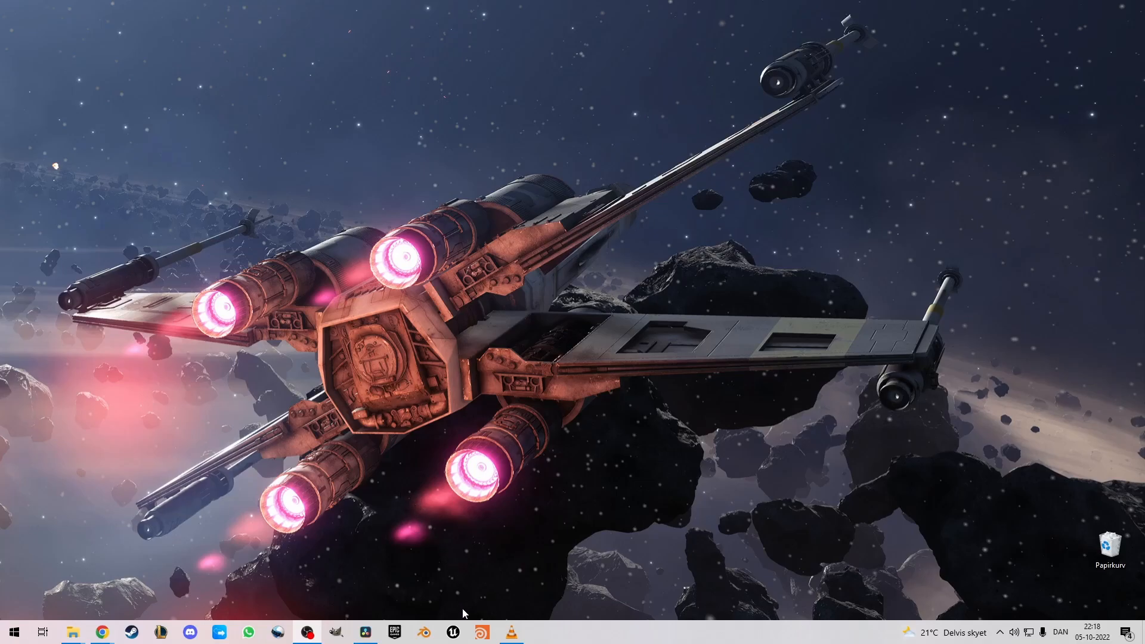
Launch Unreal Engine and create a Games project named musicbox from the First Person template.
left_click(454, 632)
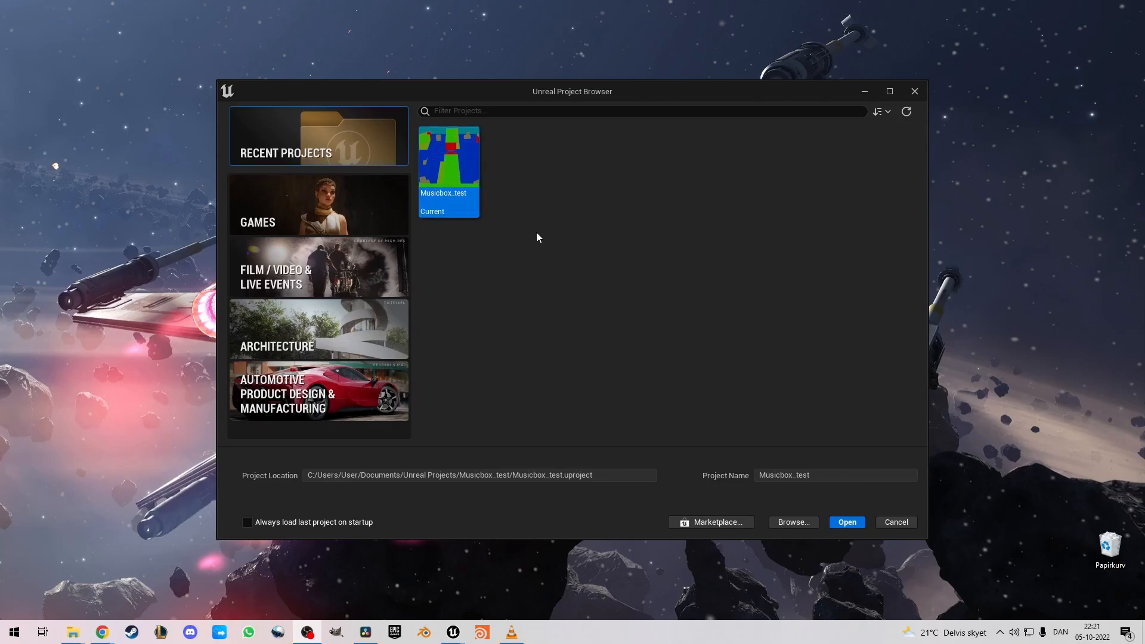
left_click(292, 209)
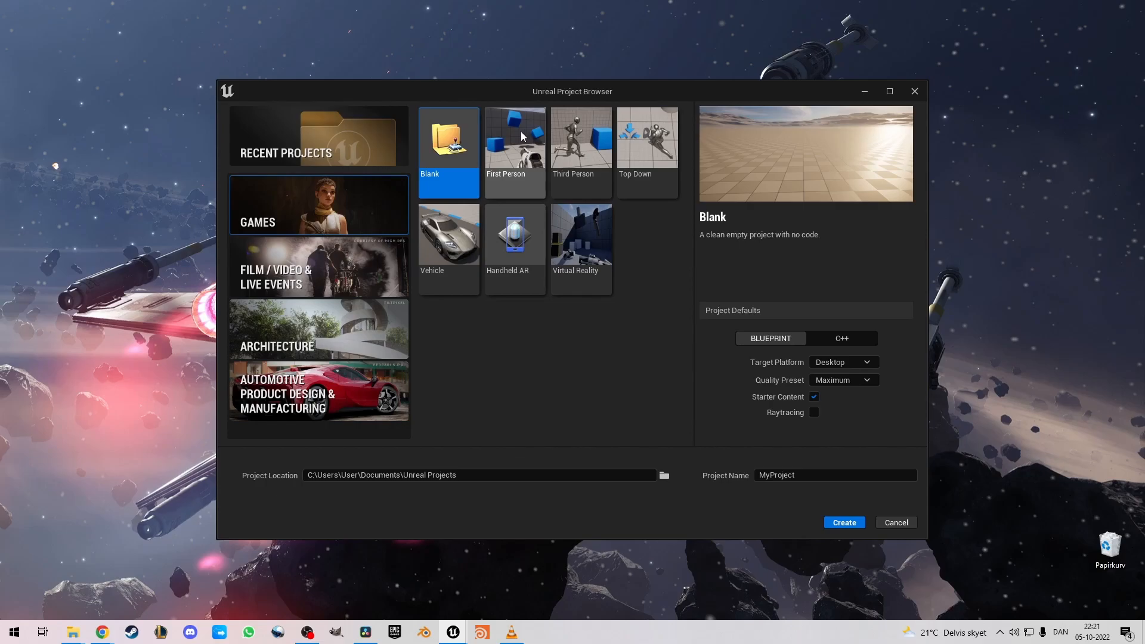
left_click(816, 475)
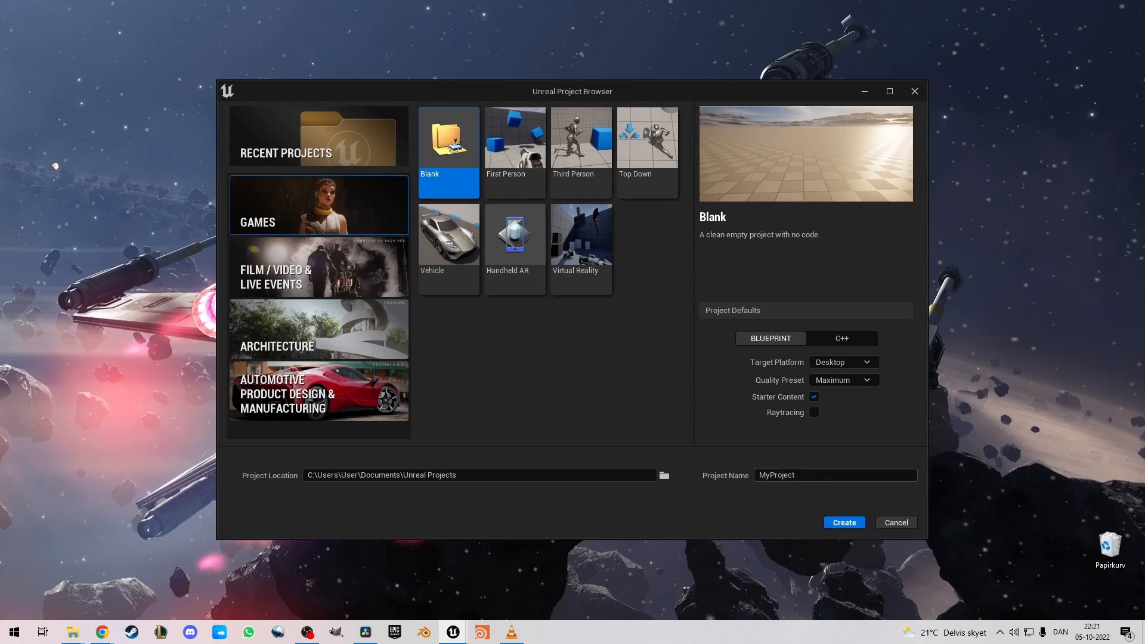
left_click_drag(815, 475, 756, 474)
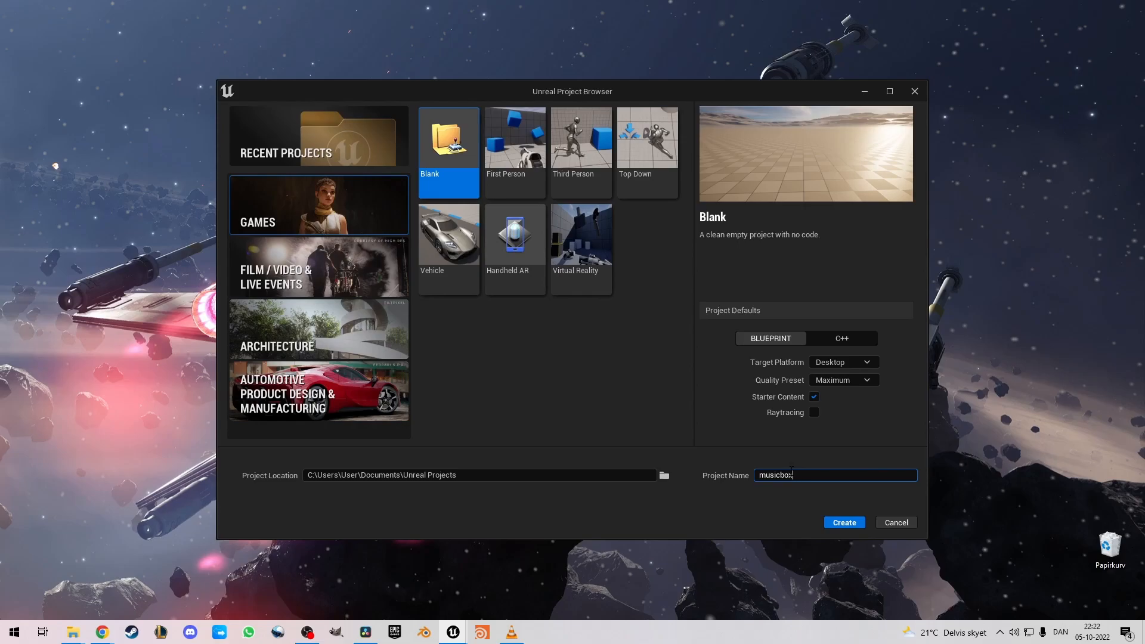
left_click(512, 154)
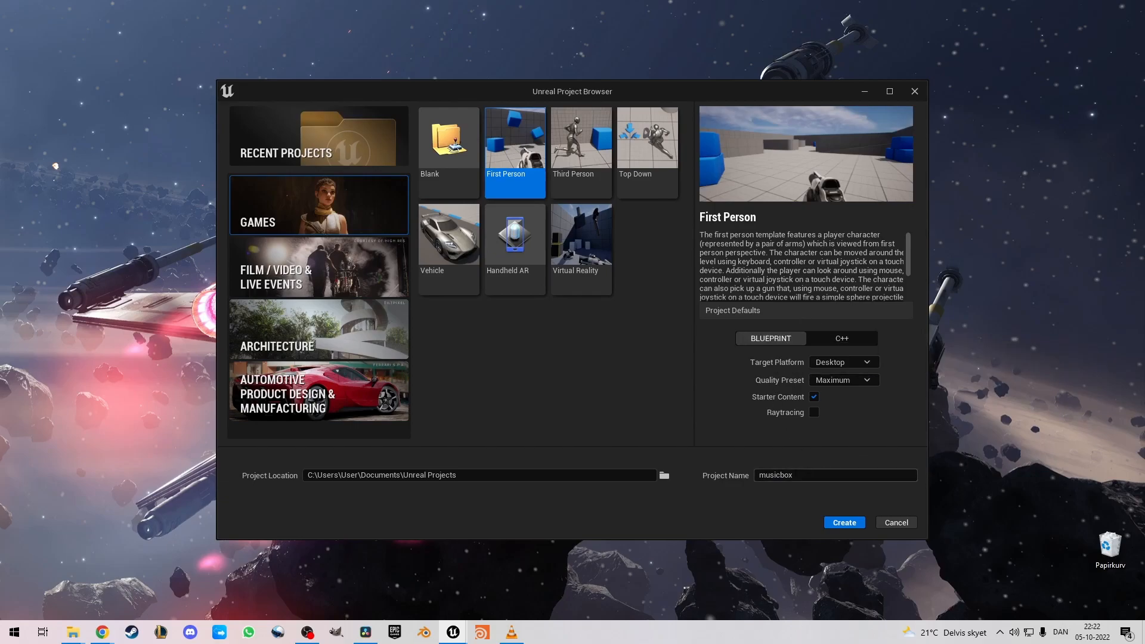
left_click(844, 523)
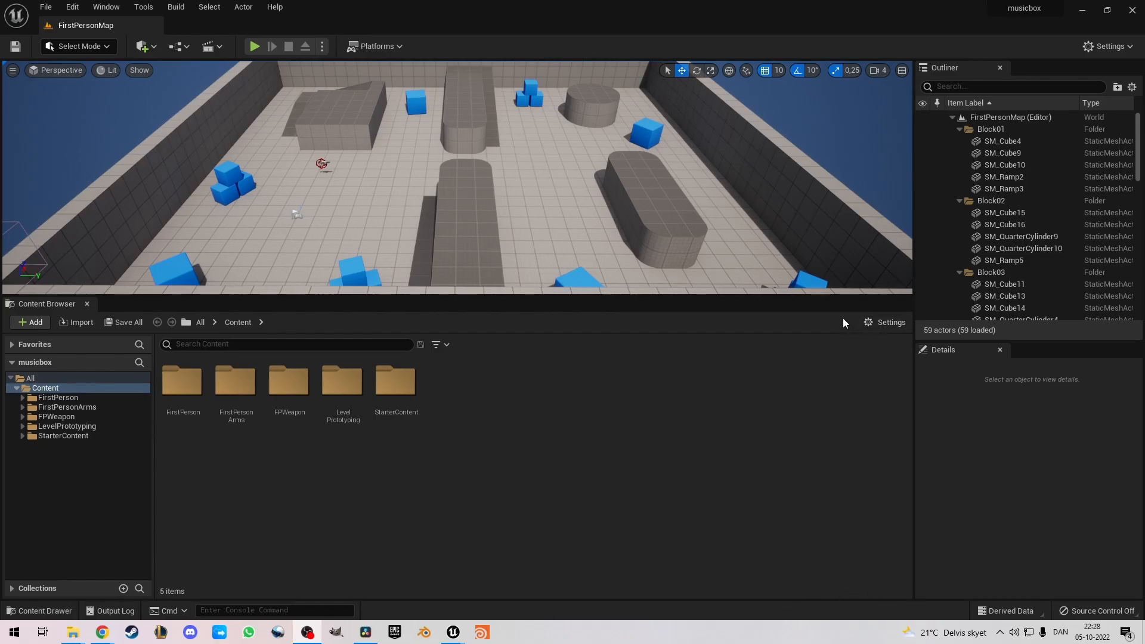
Create a new folder named UI in the project's Content folder.
right_click(468, 385)
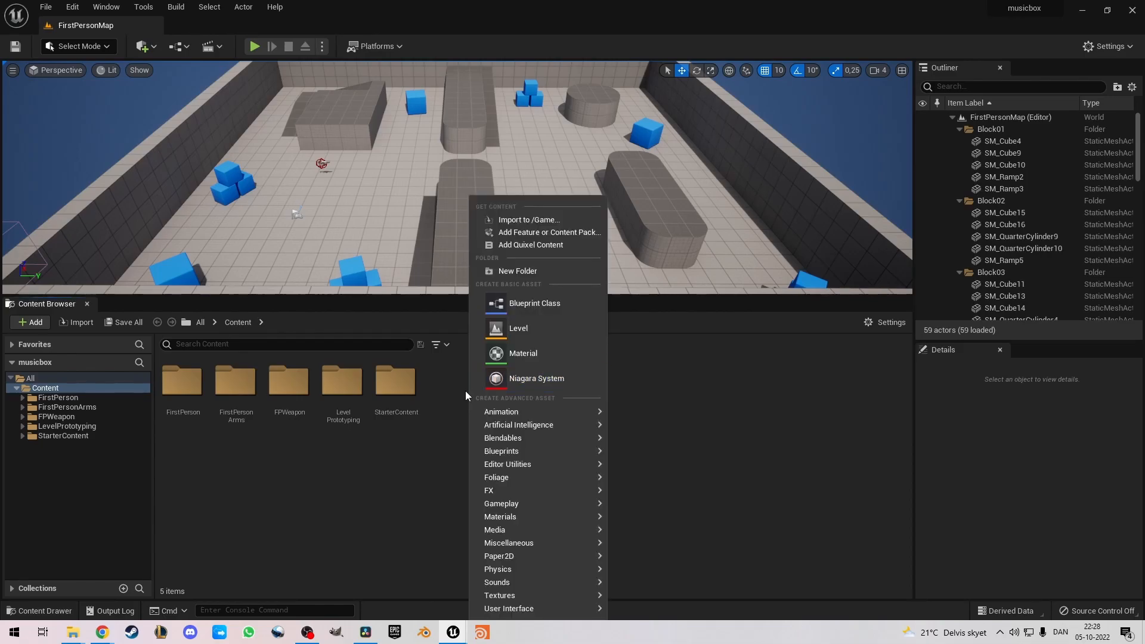
left_click(524, 272)
type("UI")
key("Return")
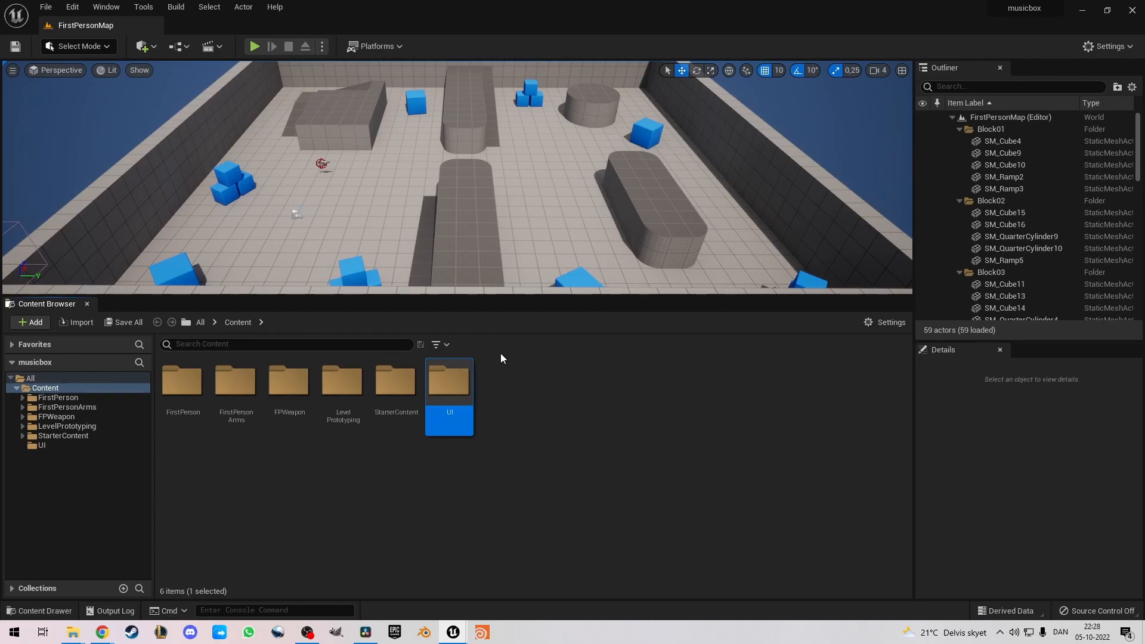
Import the key_e, key_r and key_t images from File Explorer into the UI folder and save everything.
double_click(460, 382)
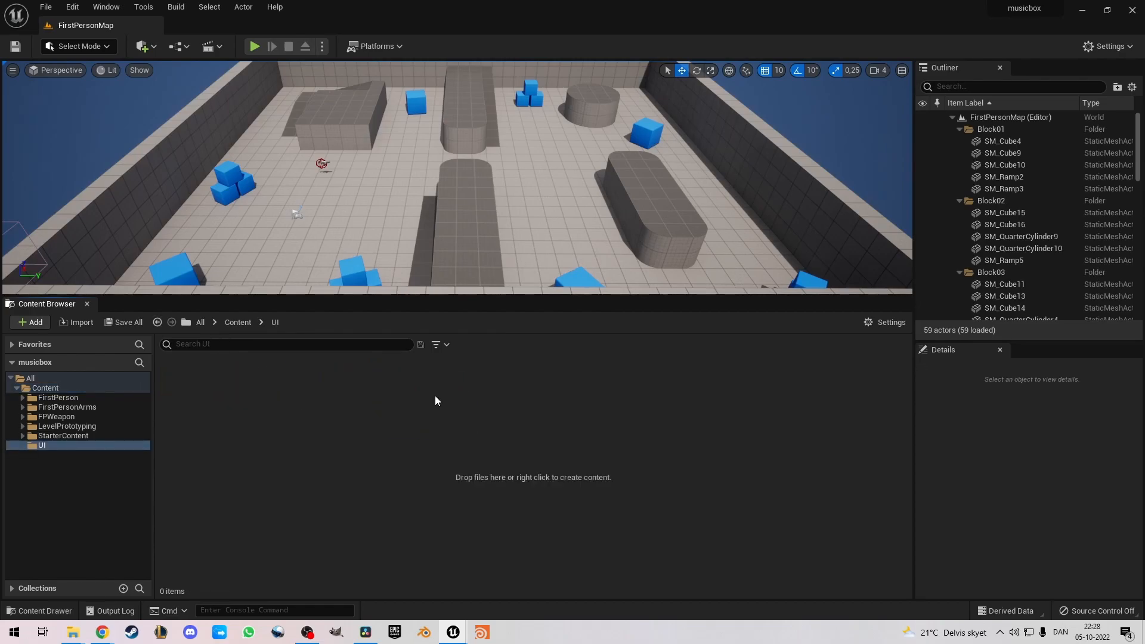
mouse_move(73, 632)
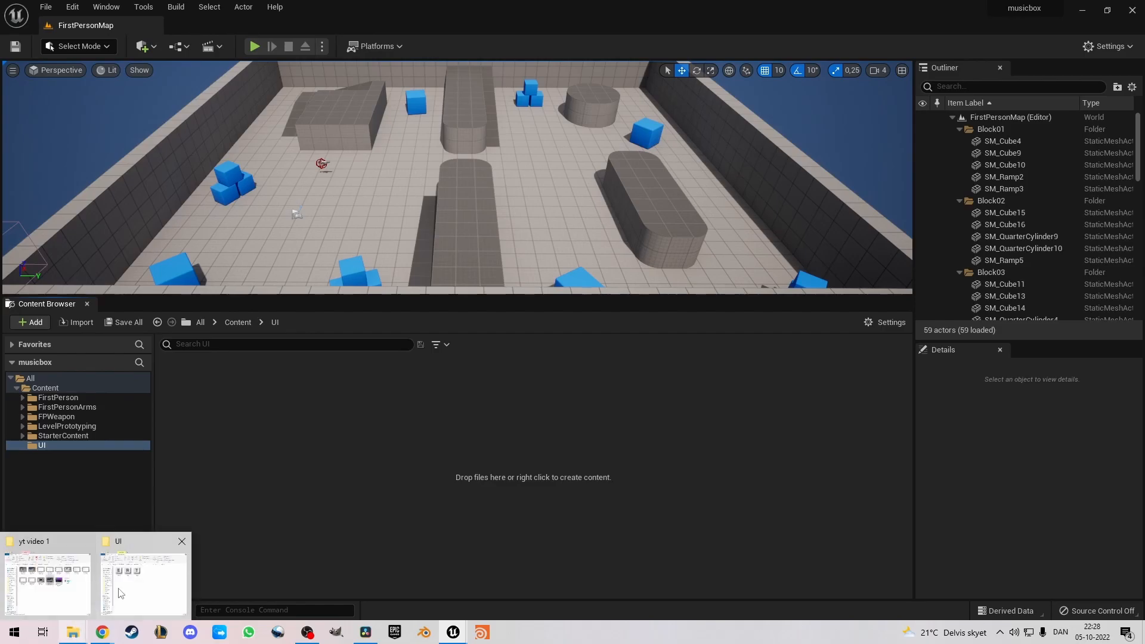
left_click(143, 577)
left_click_drag(836, 325, 373, 410)
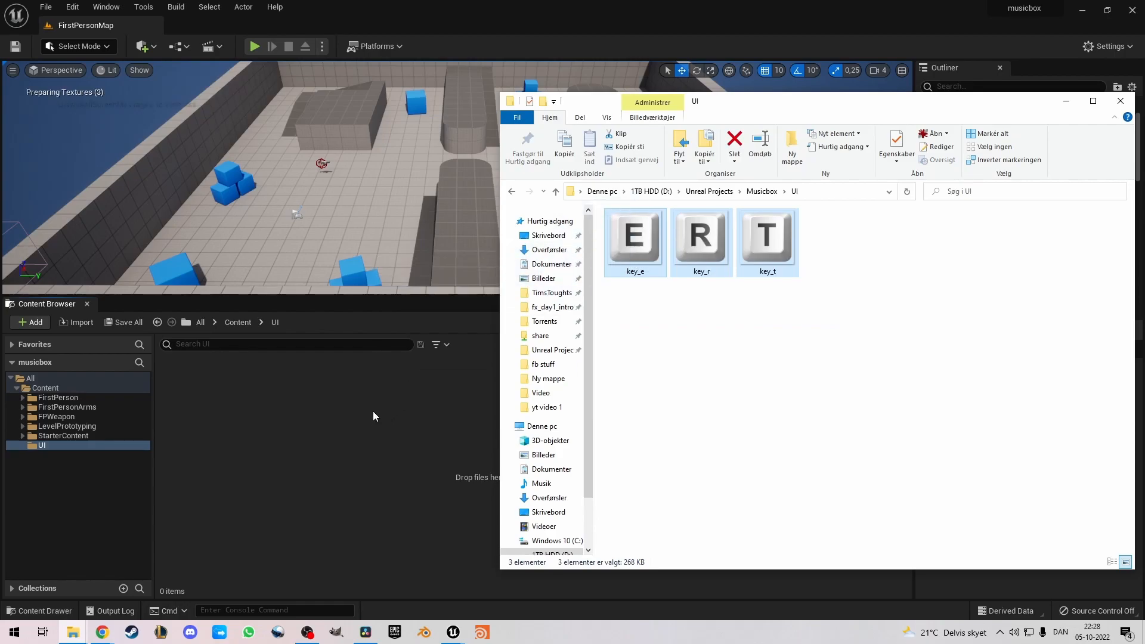
left_click(1066, 101)
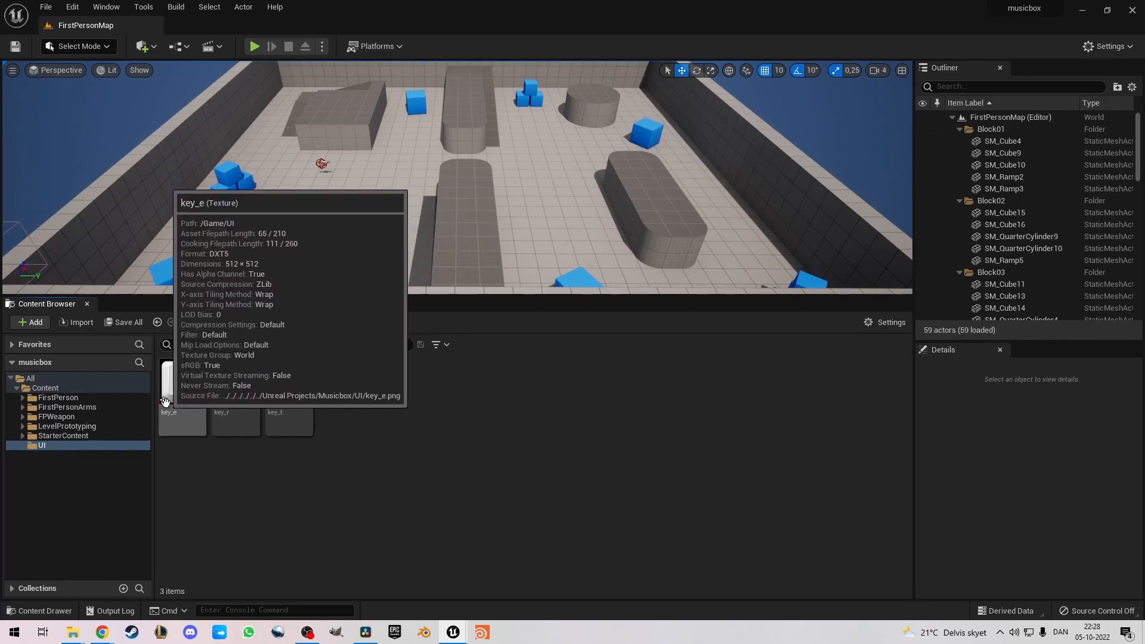
left_click(46, 9)
left_click(94, 117)
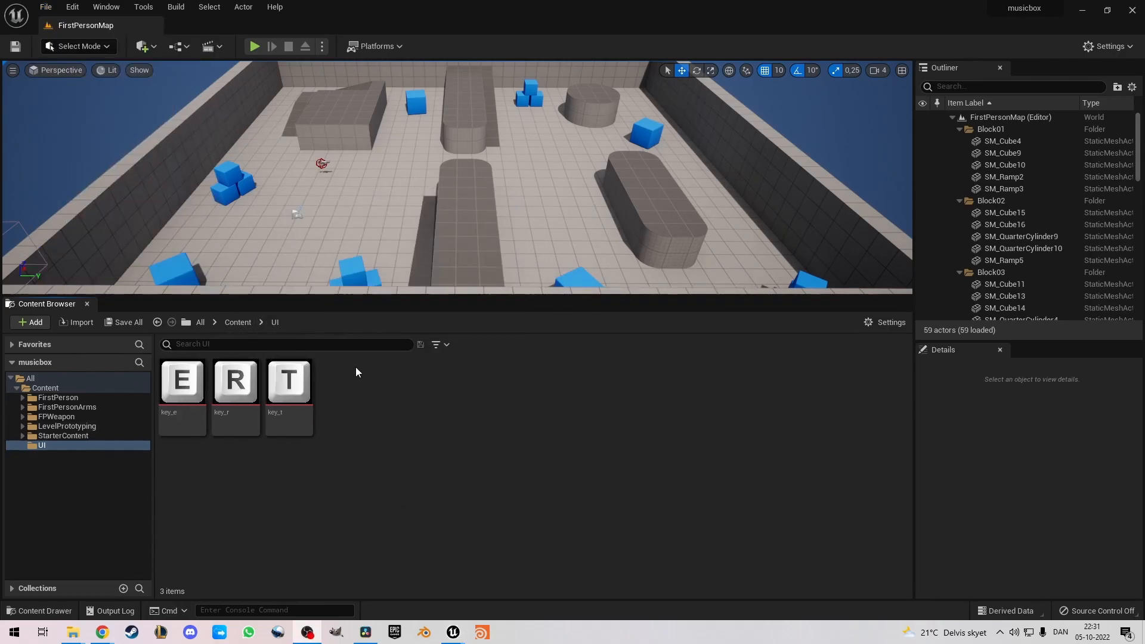
Return to the Content folder and create a new folder named model in it.
left_click(237, 322)
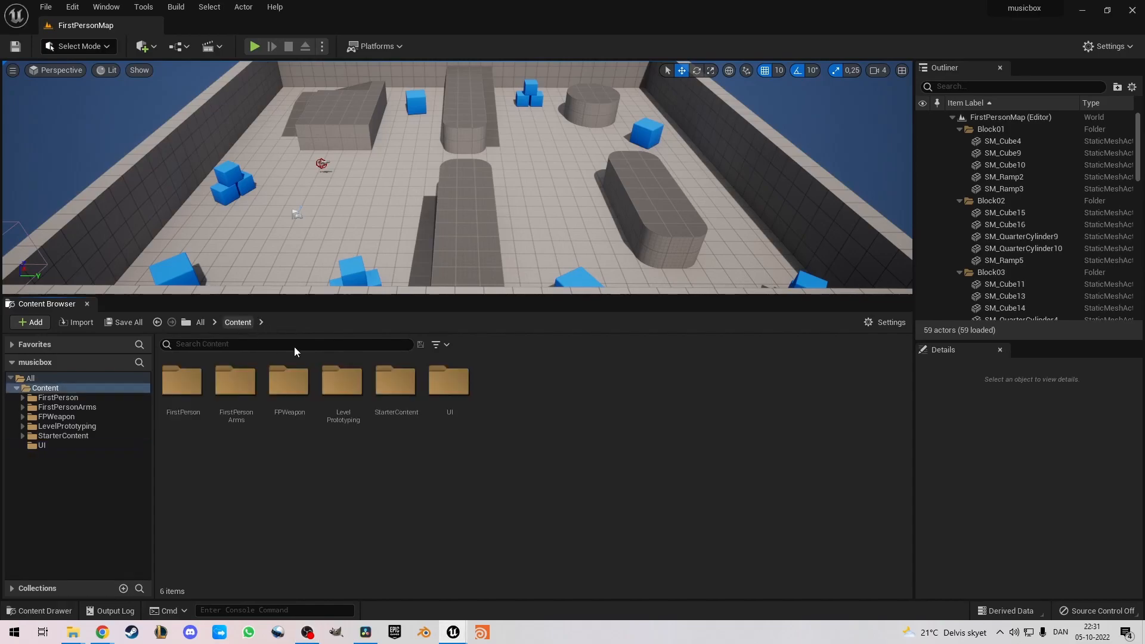
right_click(526, 408)
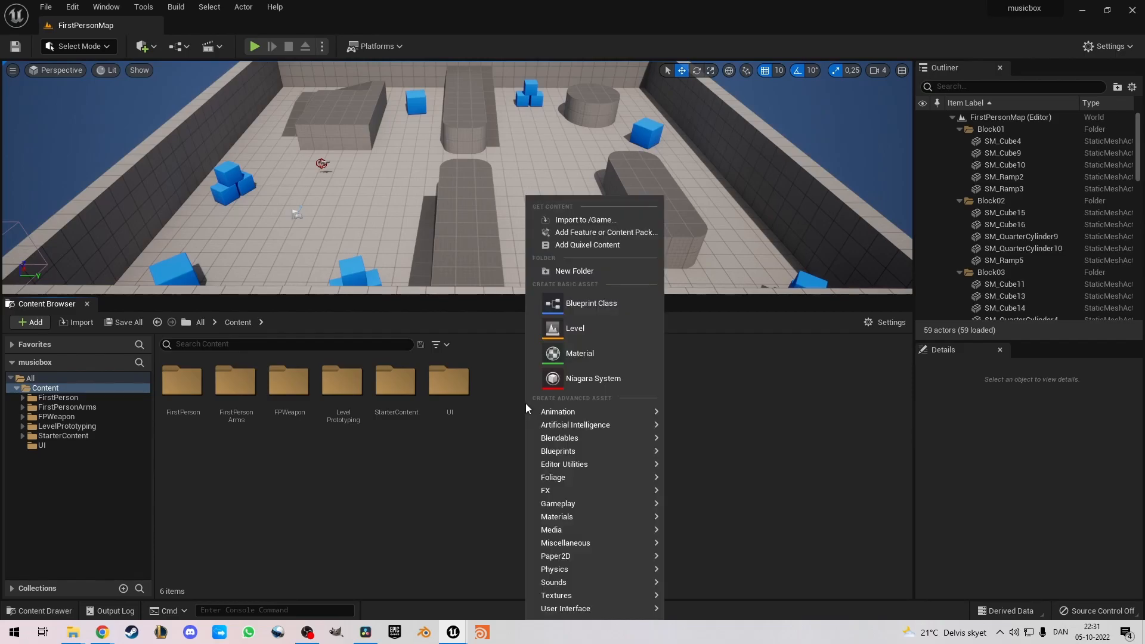
left_click(587, 275)
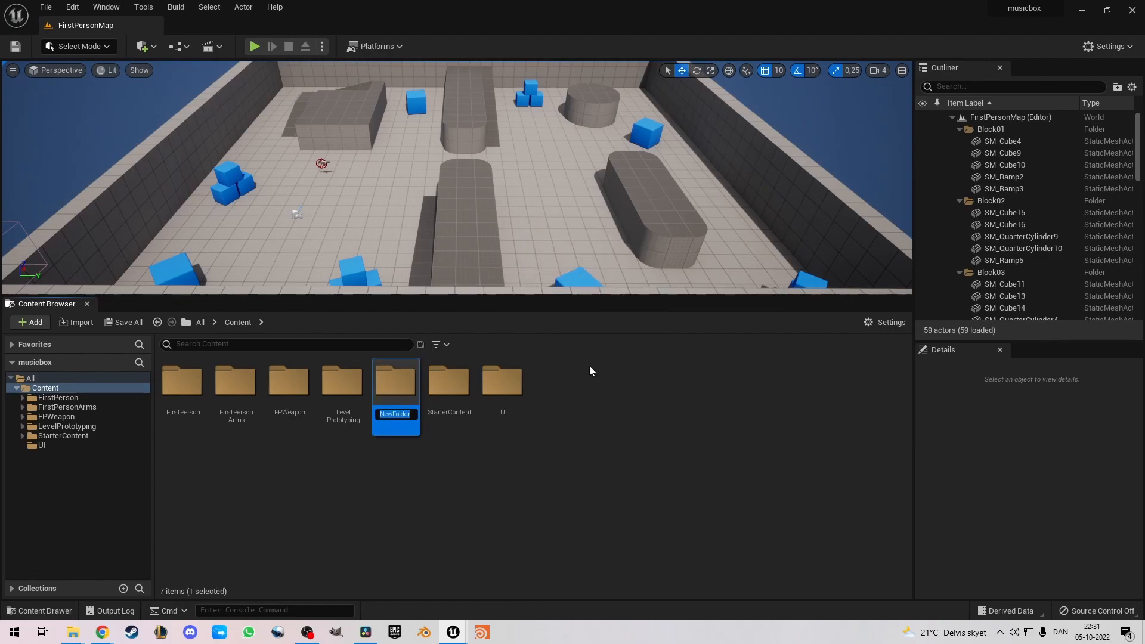
type("model")
key("Return")
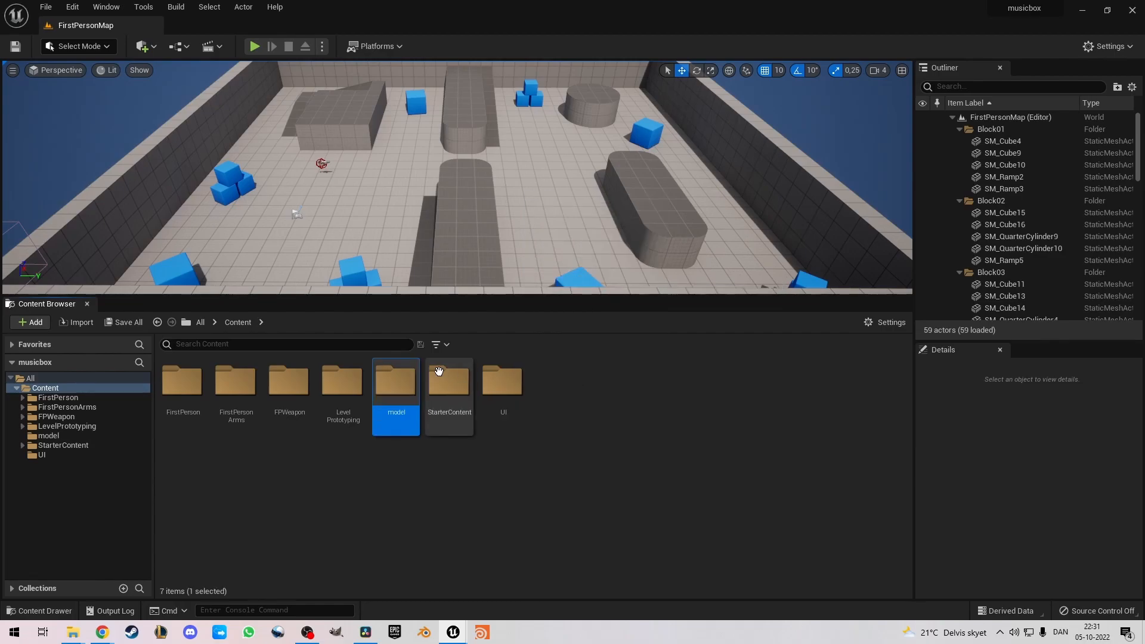
Open the model folder and bring in the musicbox FBX file from the animations folder in File Explorer.
double_click(409, 376)
mouse_move(72, 632)
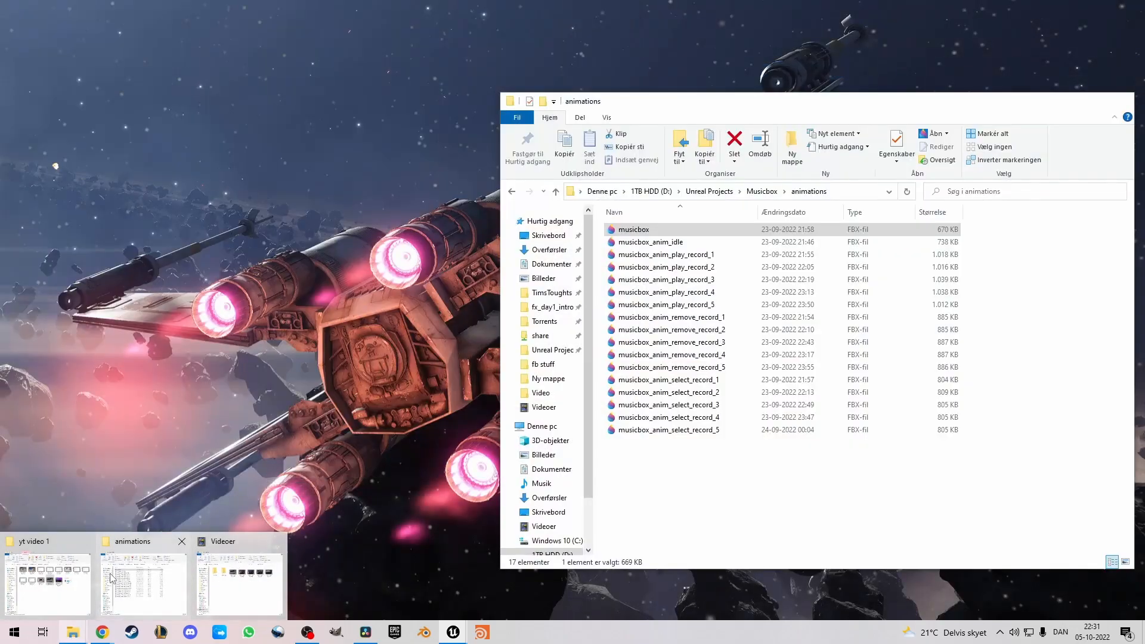
left_click(122, 582)
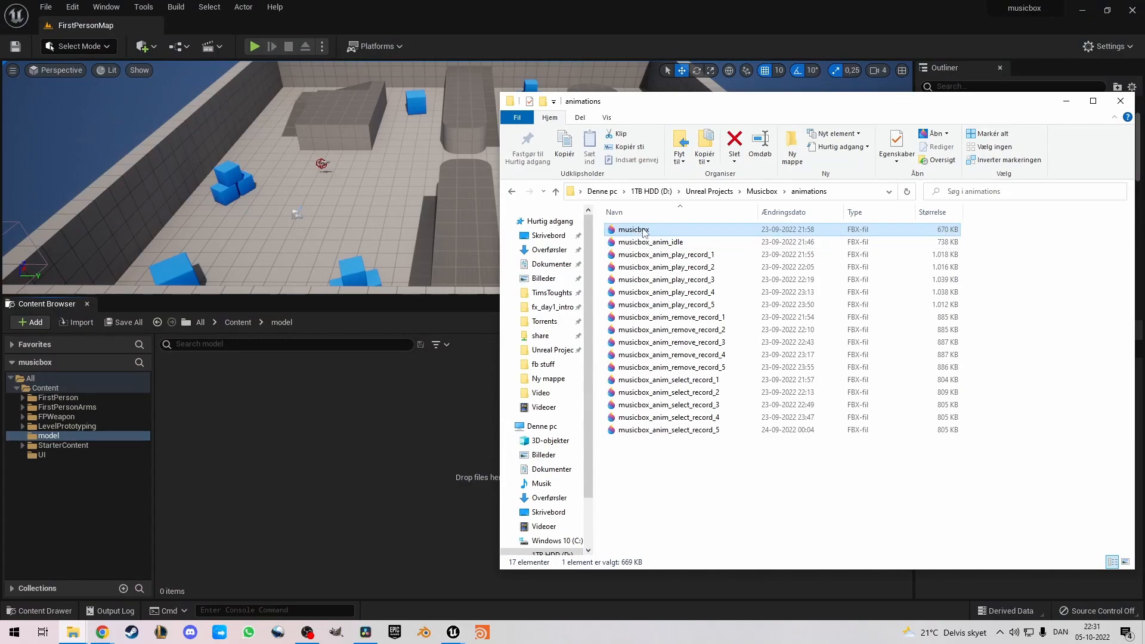
left_click_drag(638, 232, 372, 419)
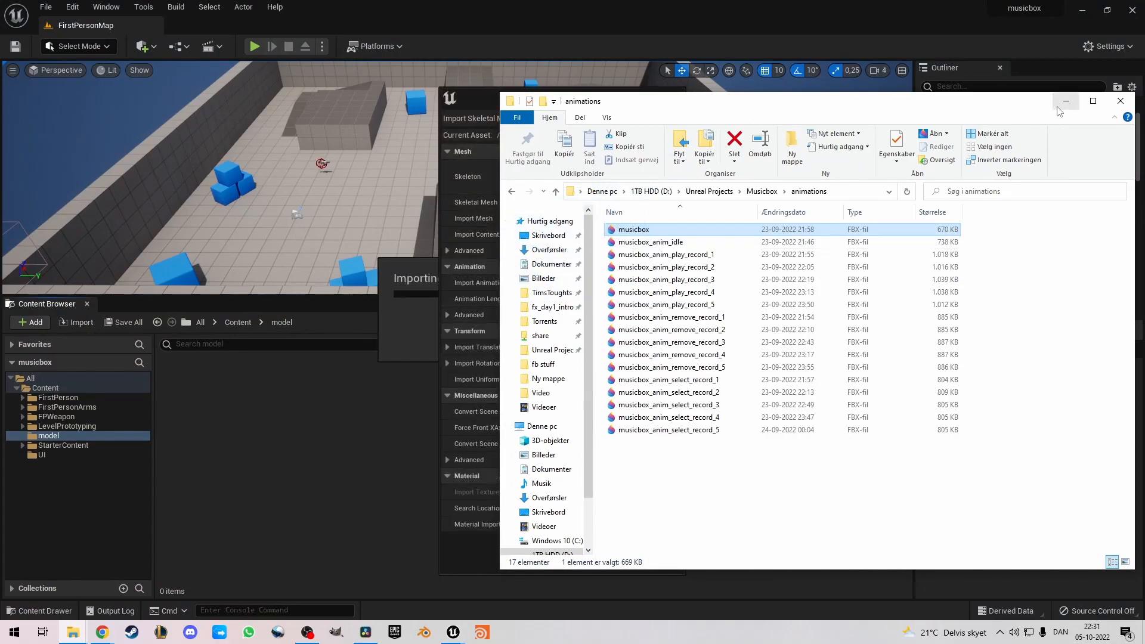
left_click(1065, 102)
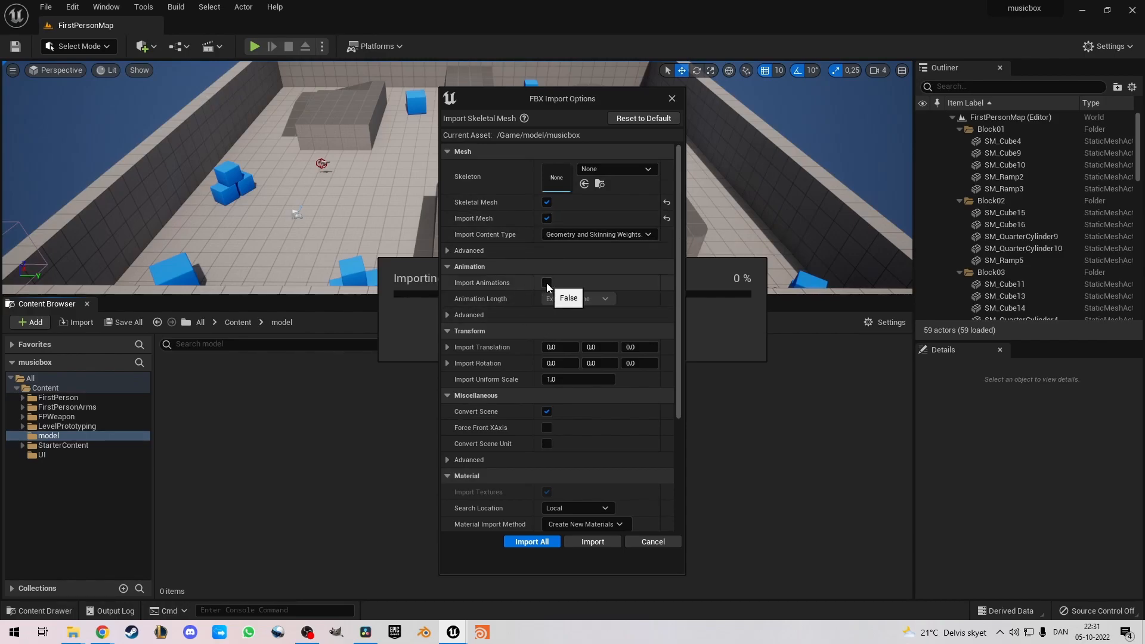
Disable Create Physics Asset in the musicbox FBX import options and import all.
left_click(448, 251)
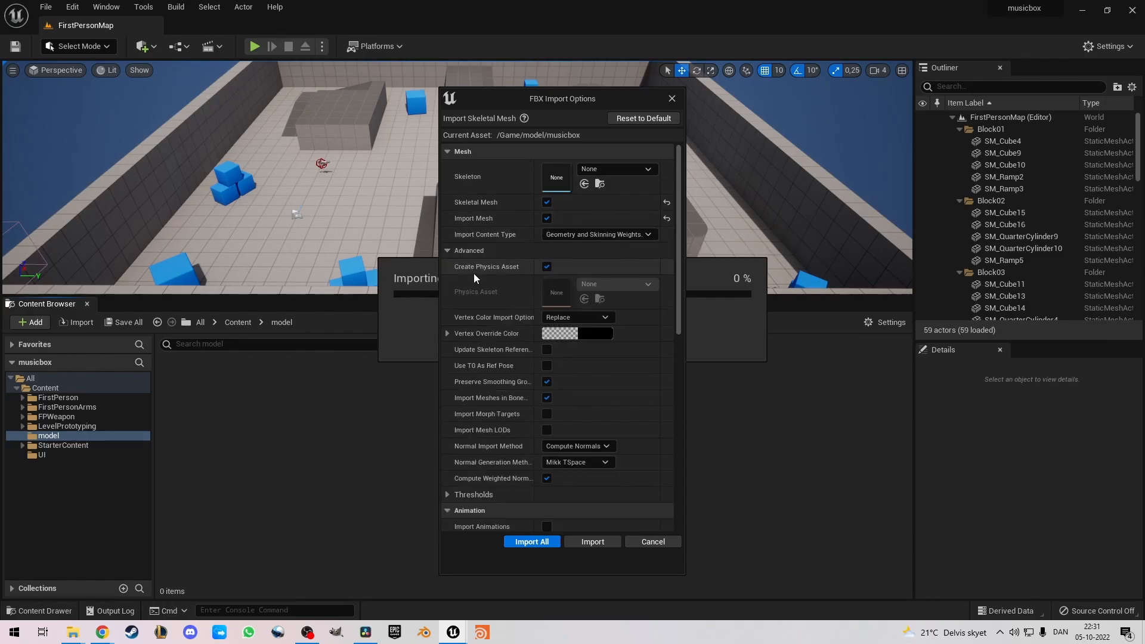
left_click(546, 267)
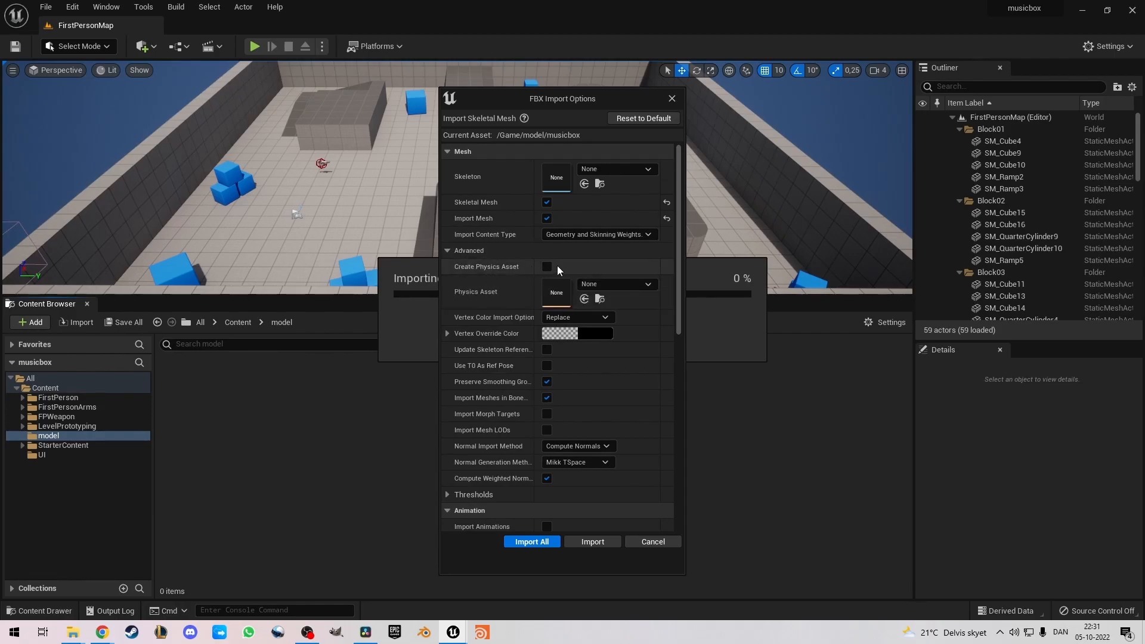
scroll(557, 266, "down", 5)
scroll(573, 265, "down", 3)
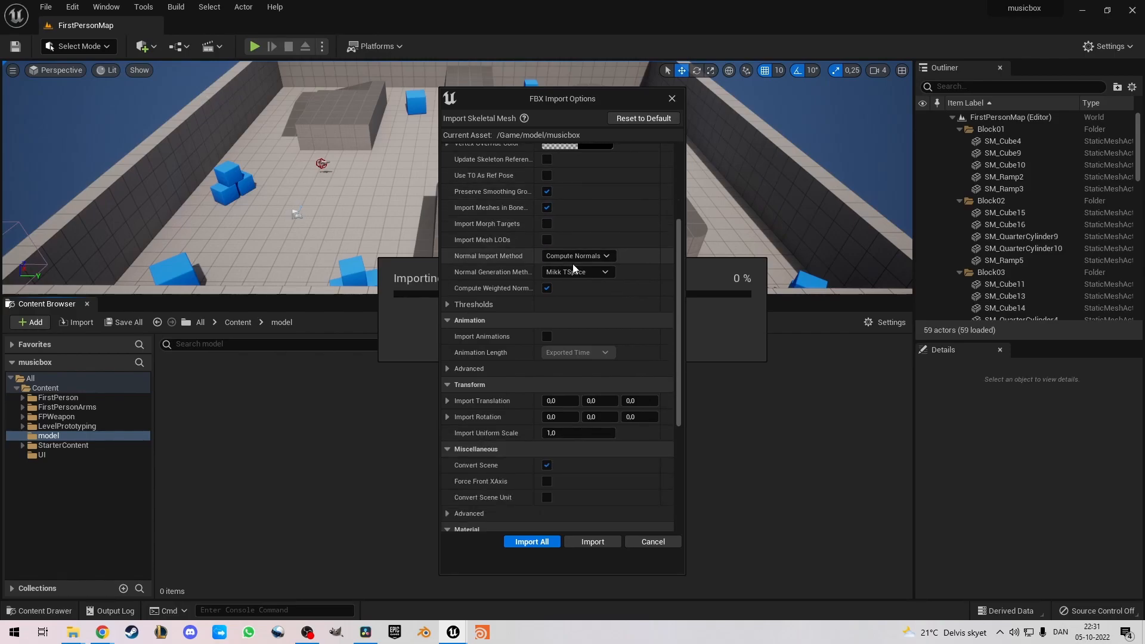
scroll(625, 338, "up", 1)
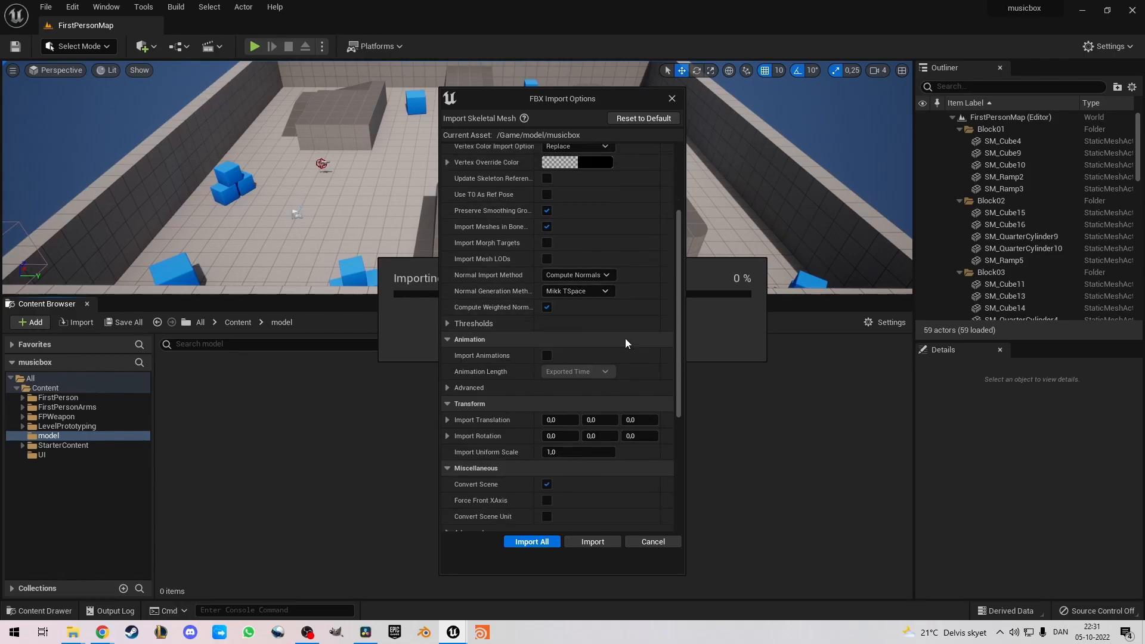
scroll(625, 337, "down", 9)
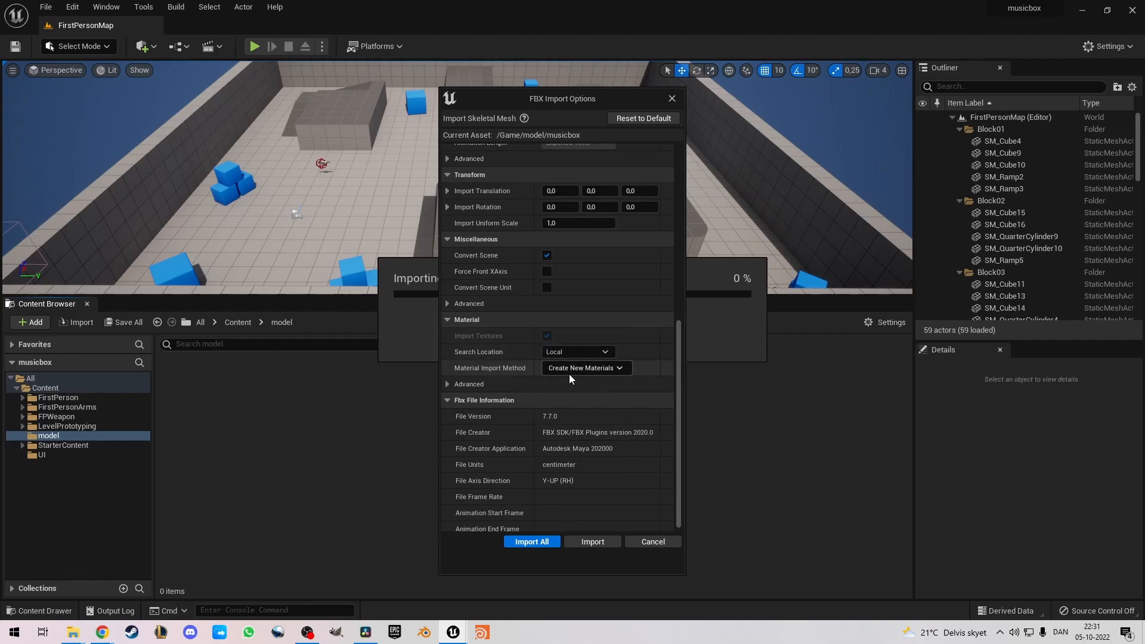
left_click(524, 543)
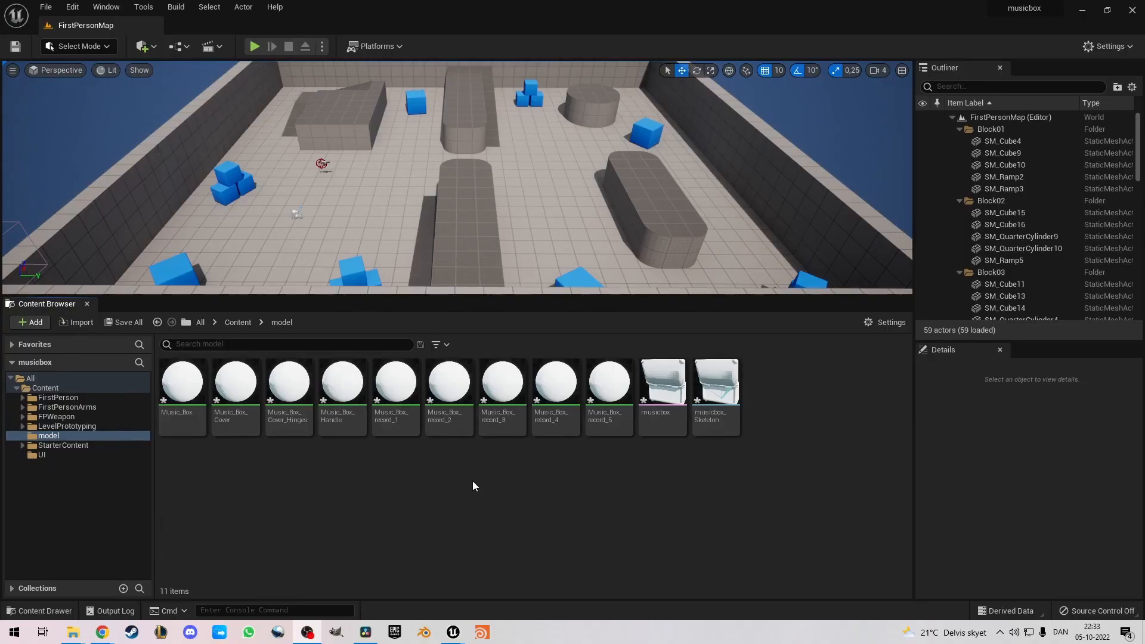
Create a folder named musicbox_textures in the Content folder and open it.
left_click(243, 322)
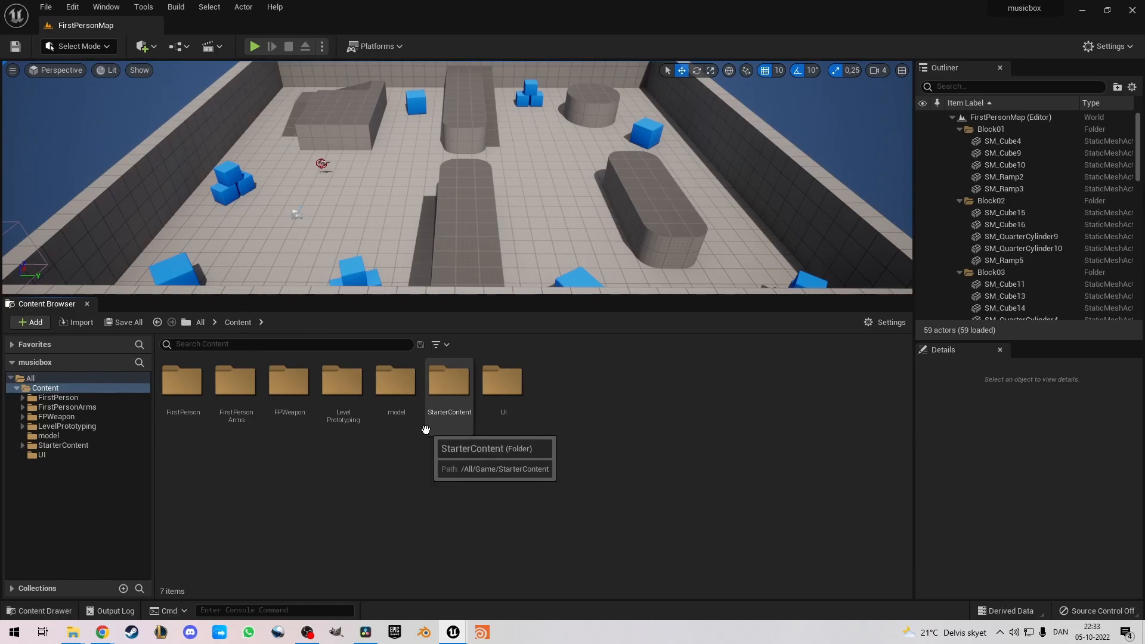
right_click(568, 402)
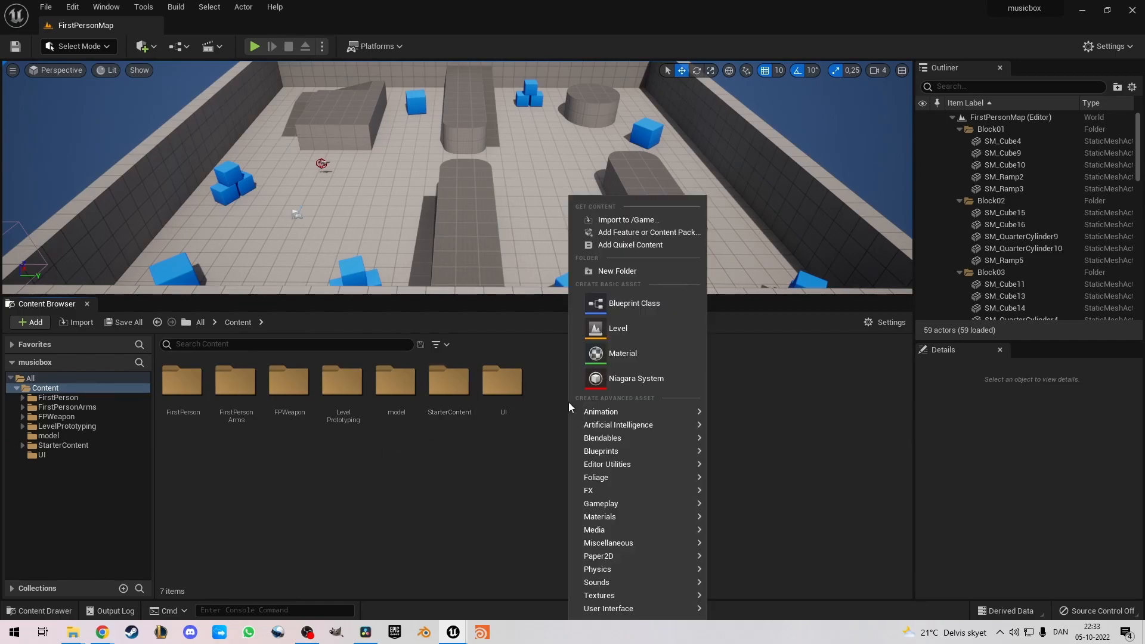
left_click(645, 273)
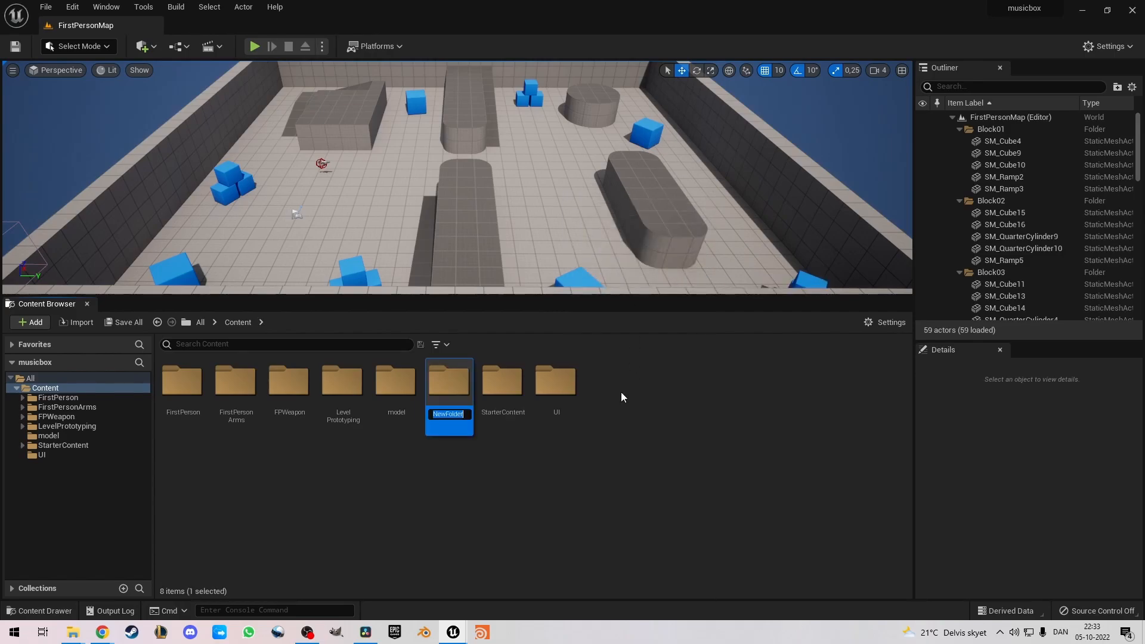
type("music")
type("b")
type("ox")
type("_tex")
type("ture")
type("s")
key("Return")
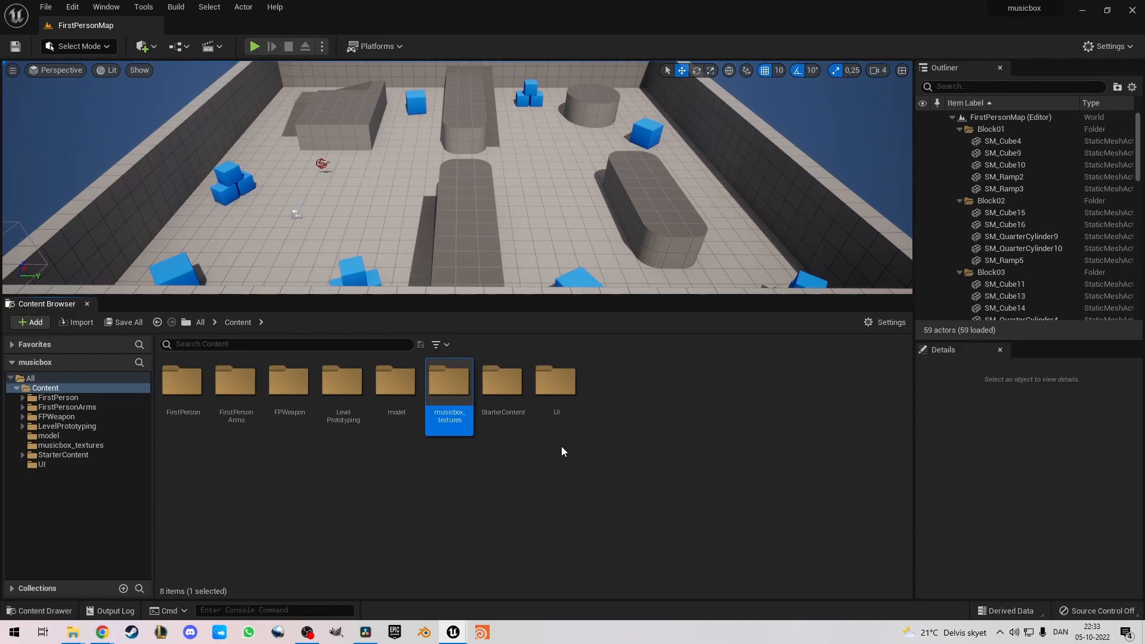
double_click(452, 380)
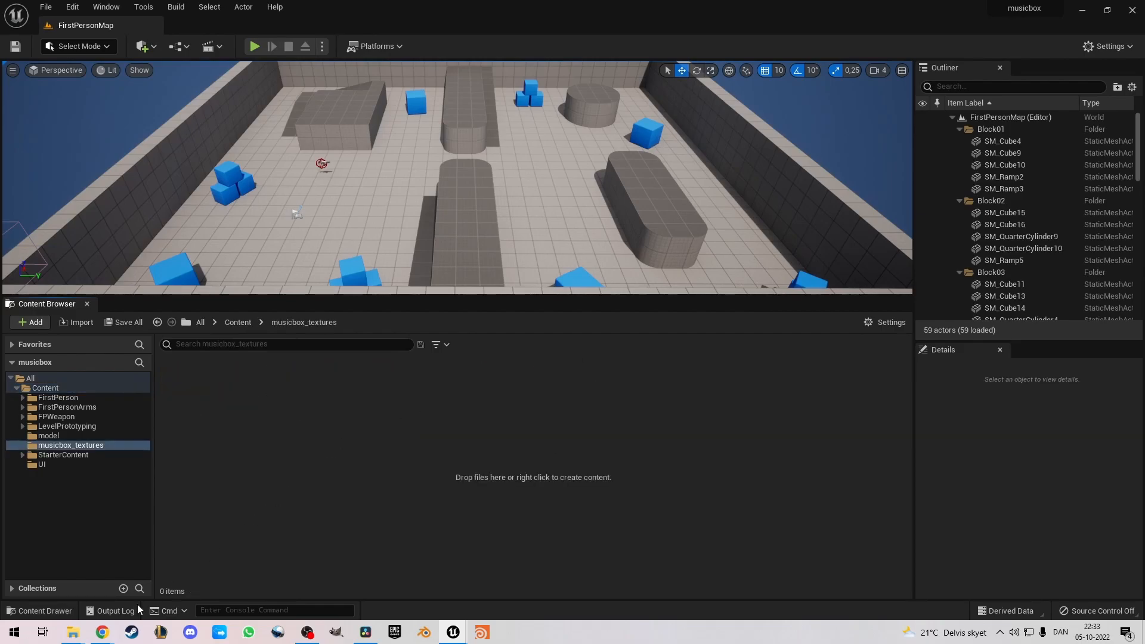
Import all the texture images from File Explorer's textures folder into the musicbox_textures folder and save everything.
mouse_move(73, 636)
left_click(241, 581)
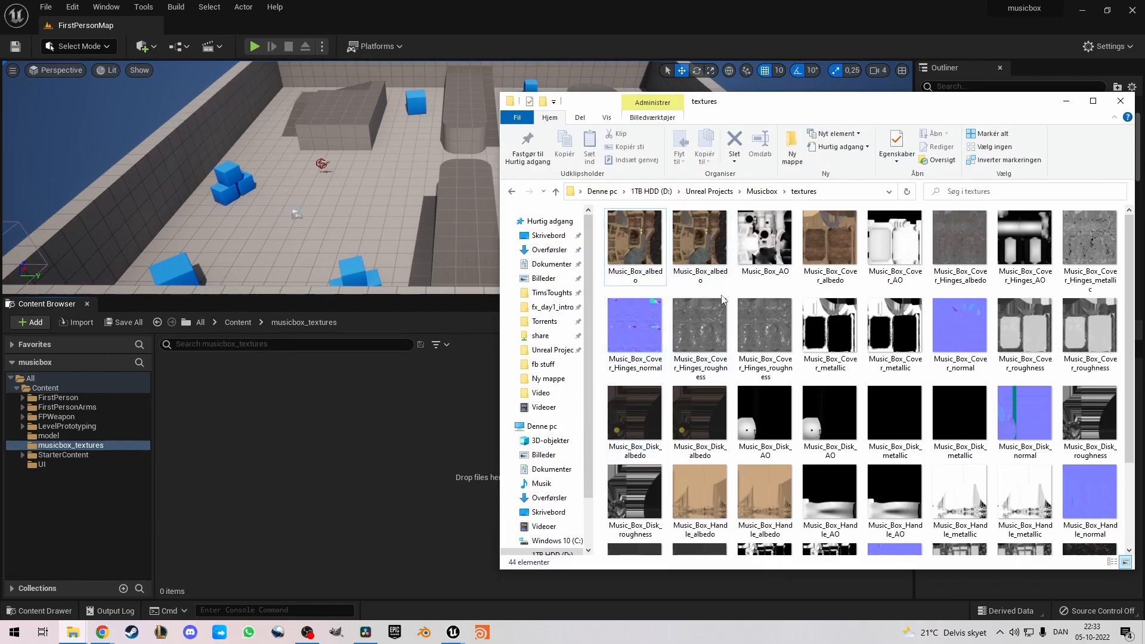
key("ctrl+a")
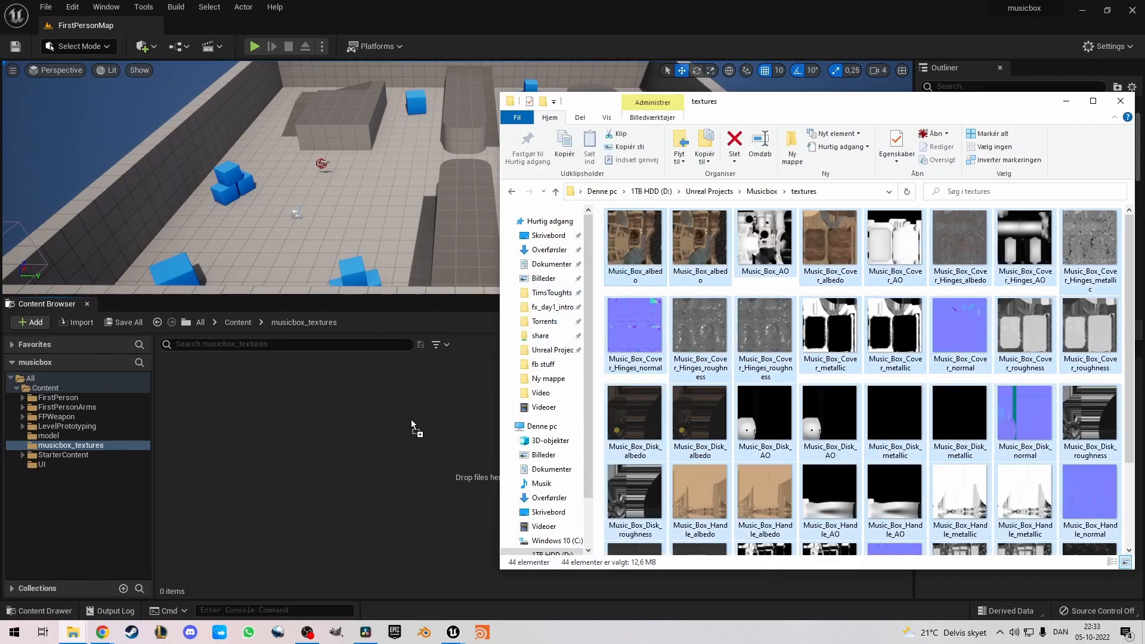
left_click_drag(410, 420, 411, 420)
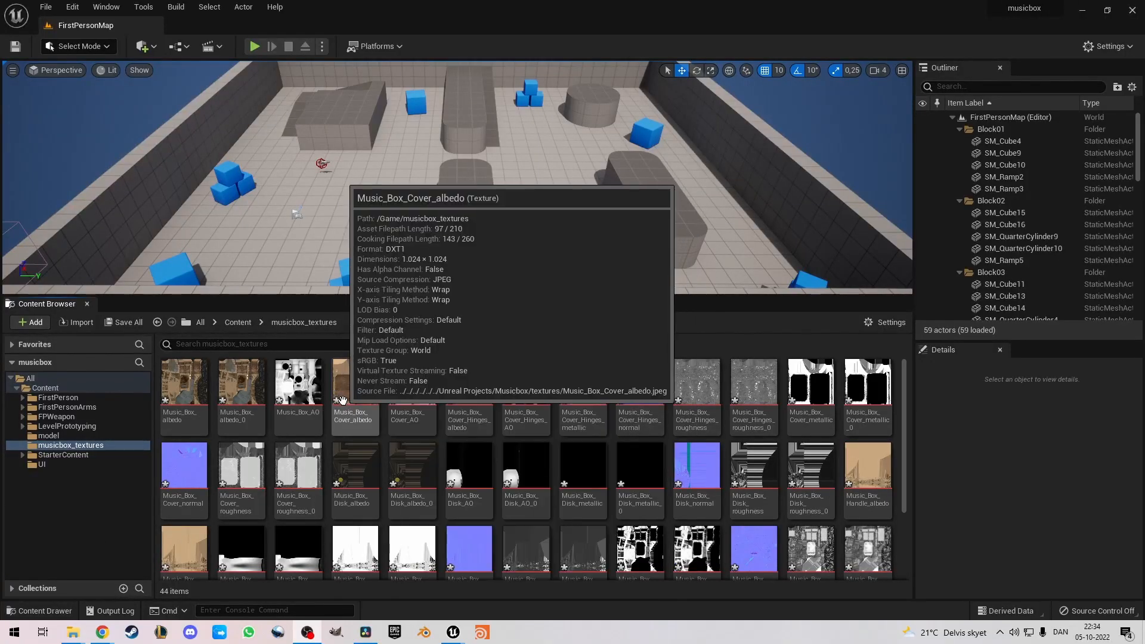
left_click(49, 11)
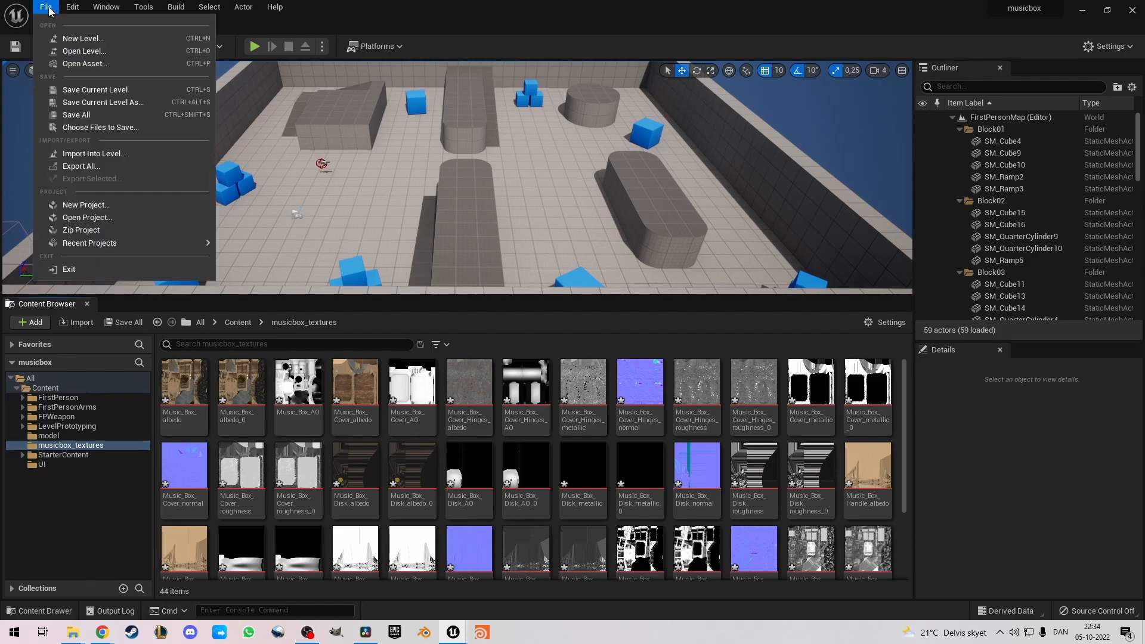
left_click(83, 114)
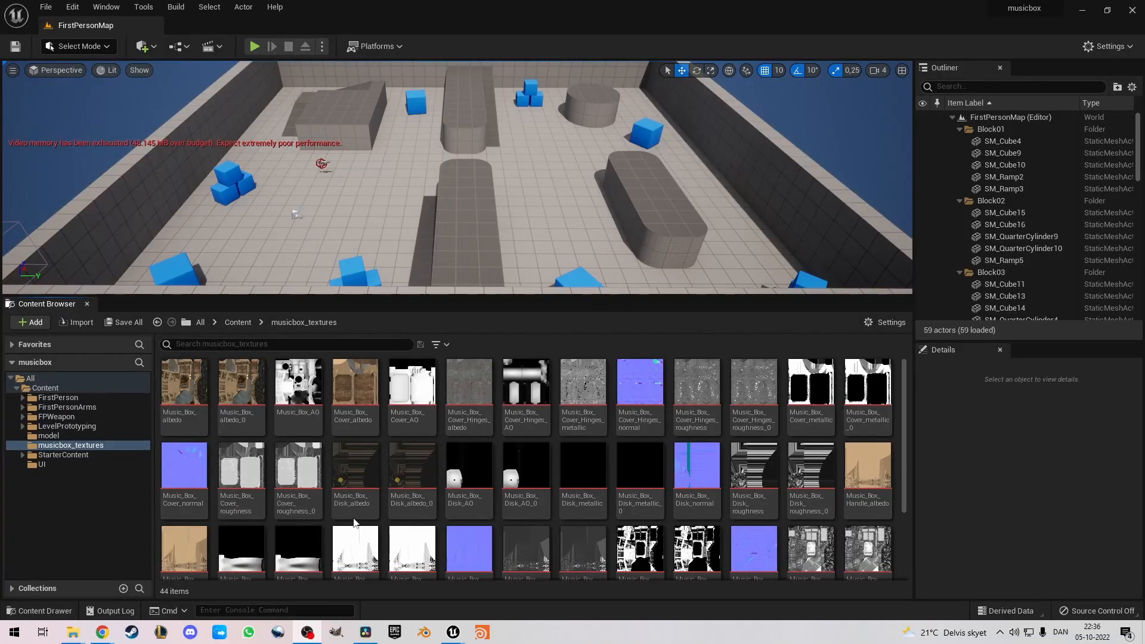
Return to the Content folder, enter the model folder and open the Music_Box material.
mouse_move(447, 511)
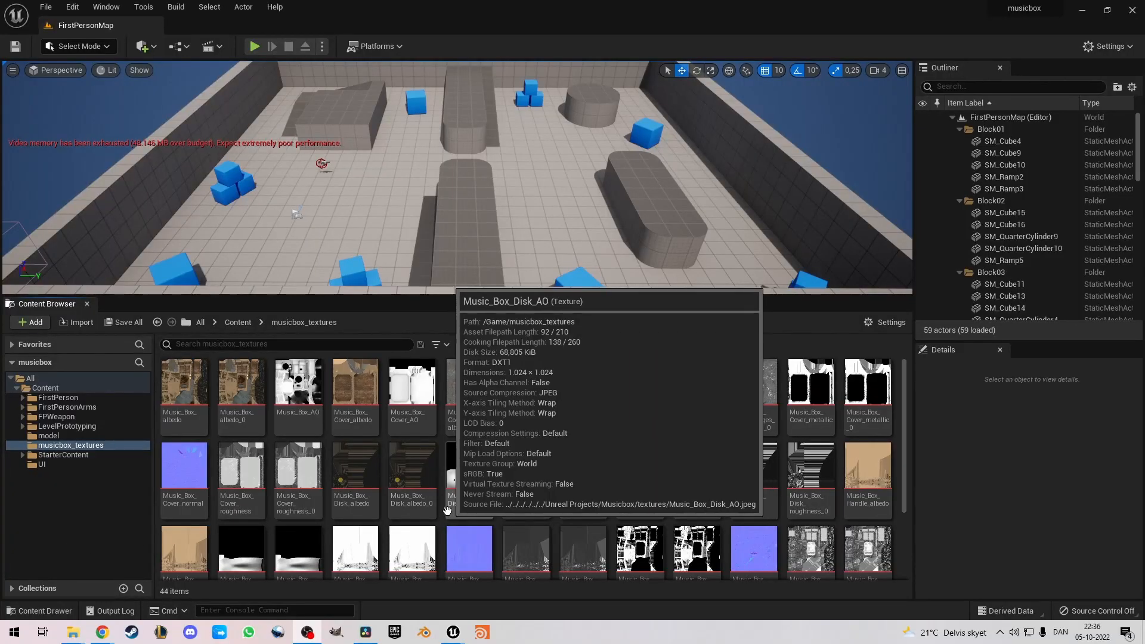
left_click(235, 323)
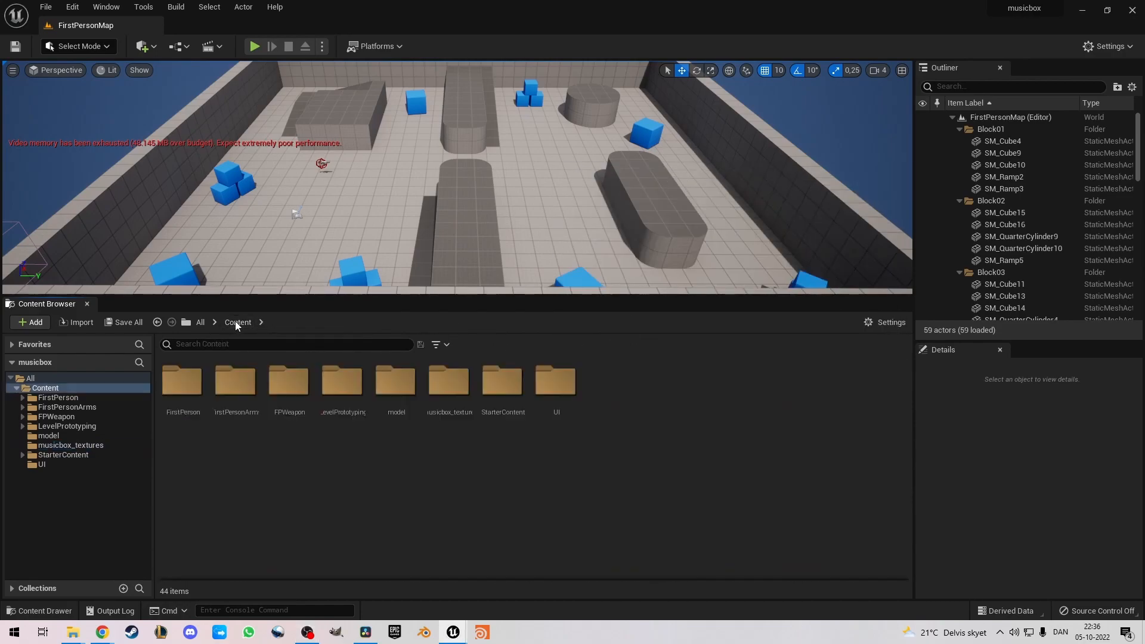
double_click(384, 383)
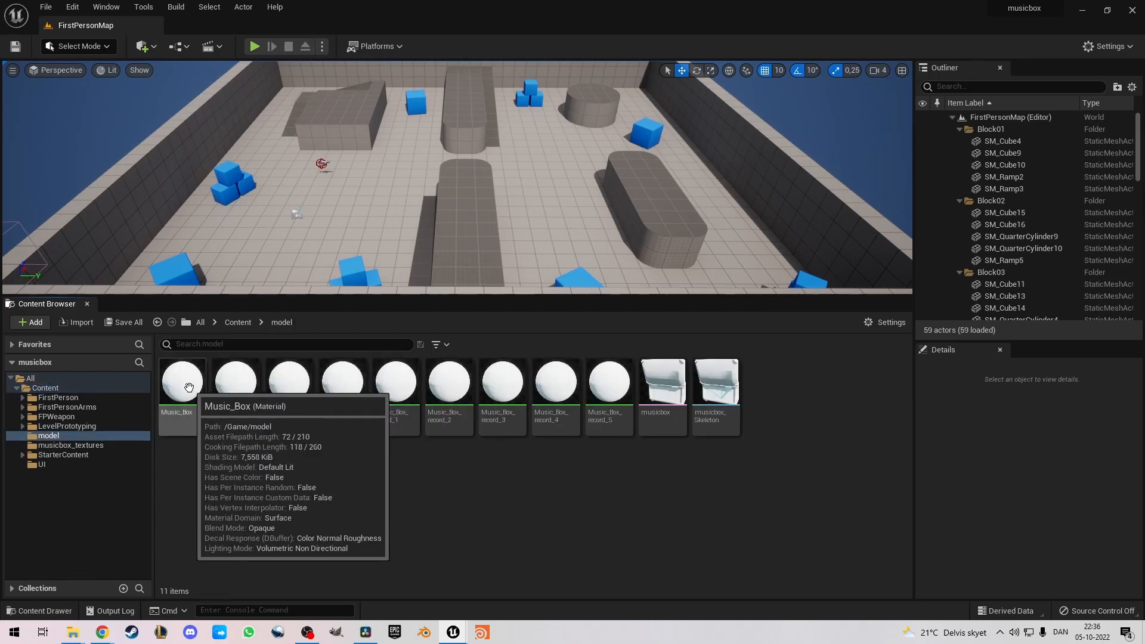
double_click(189, 388)
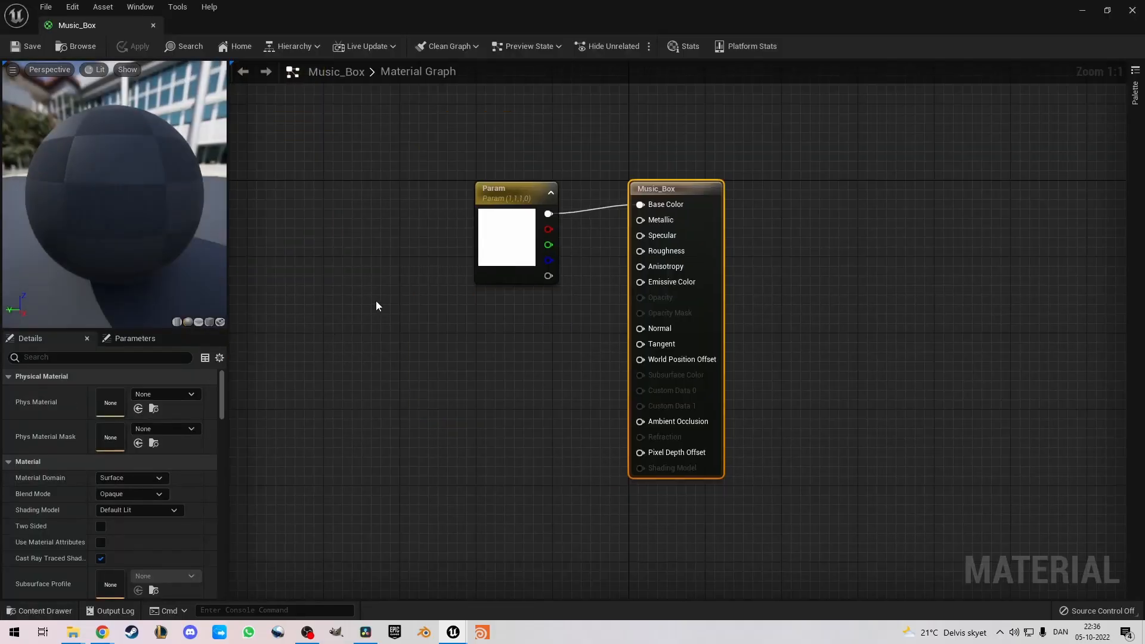
Connect the Music_Box_albedo texture from the musicbox_textures folder to the Music_Box material's Base Color, then save and close the material.
left_click(31, 611)
left_click(243, 404)
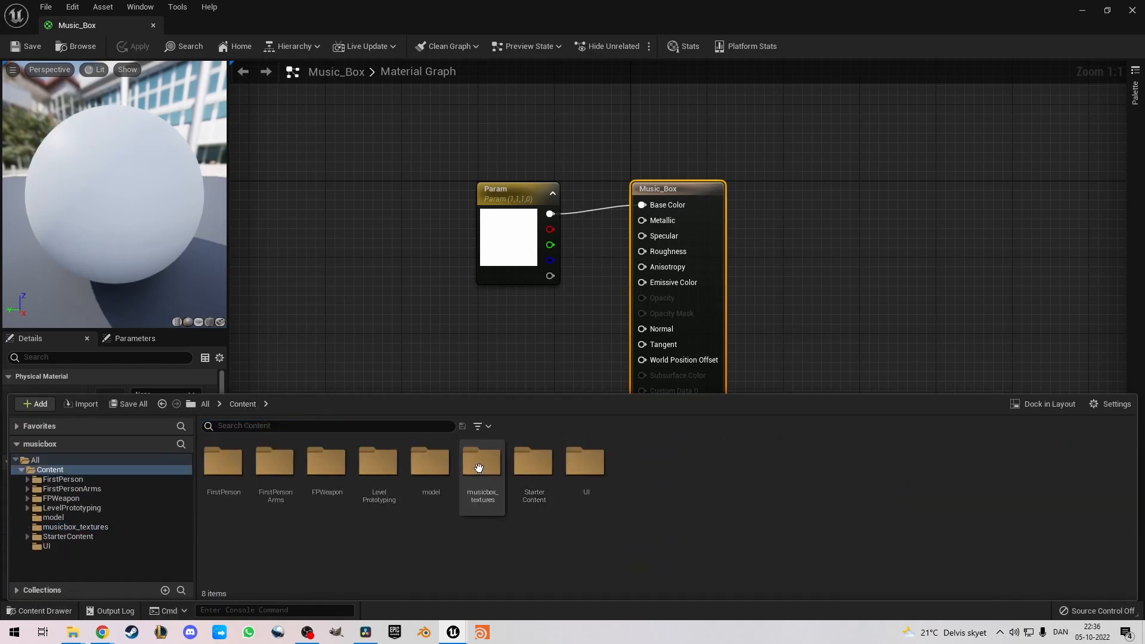
double_click(479, 468)
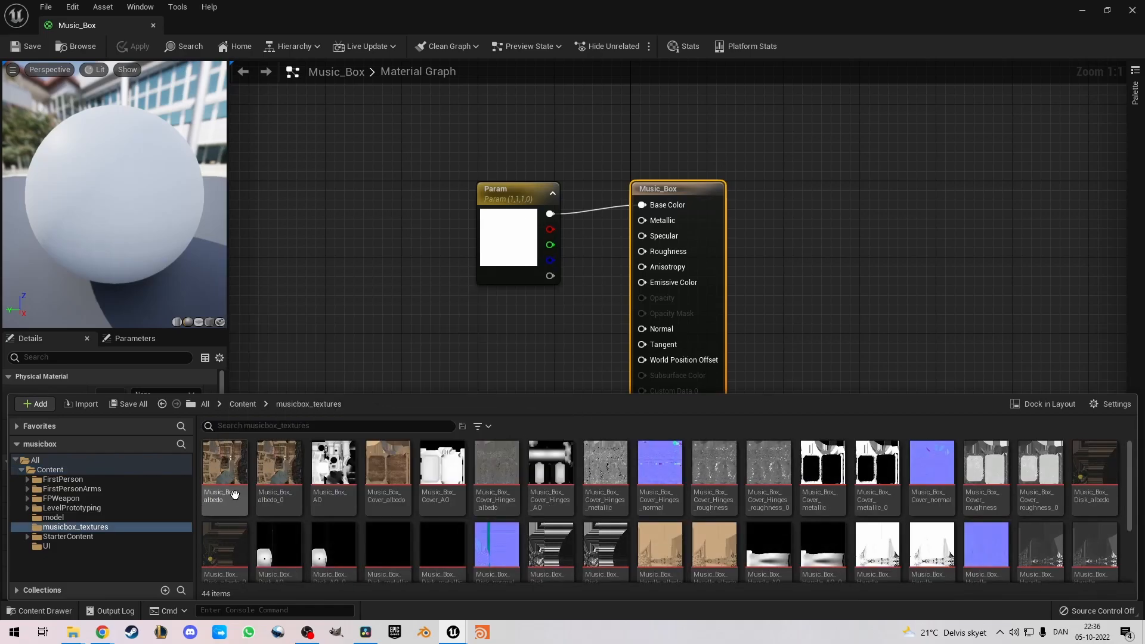
left_click_drag(229, 470, 376, 276)
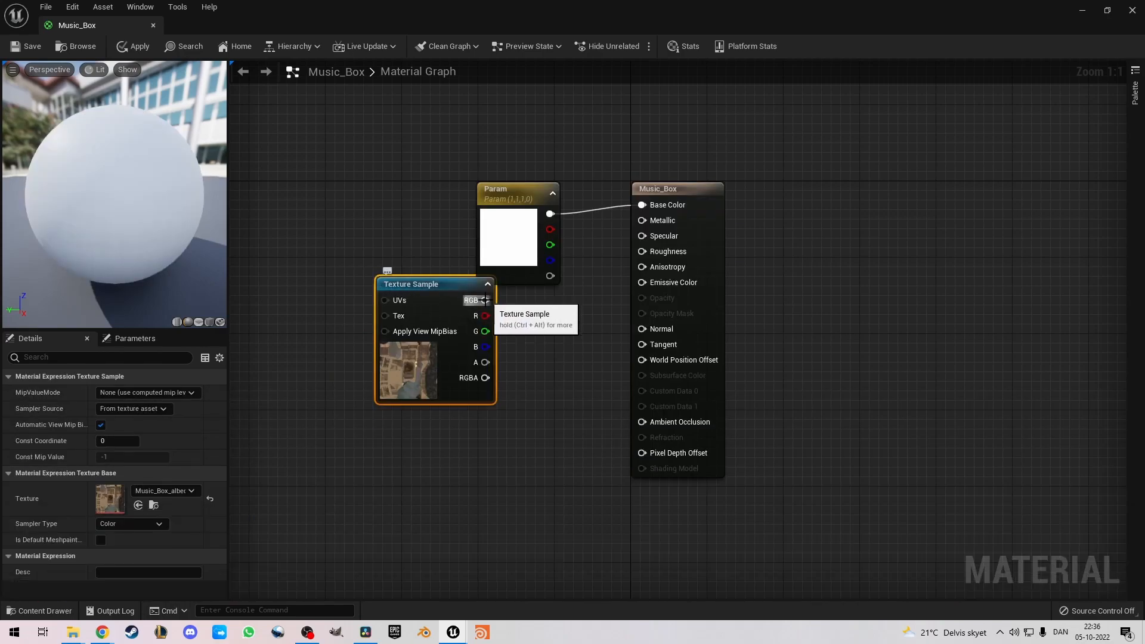
left_click_drag(484, 300, 642, 206)
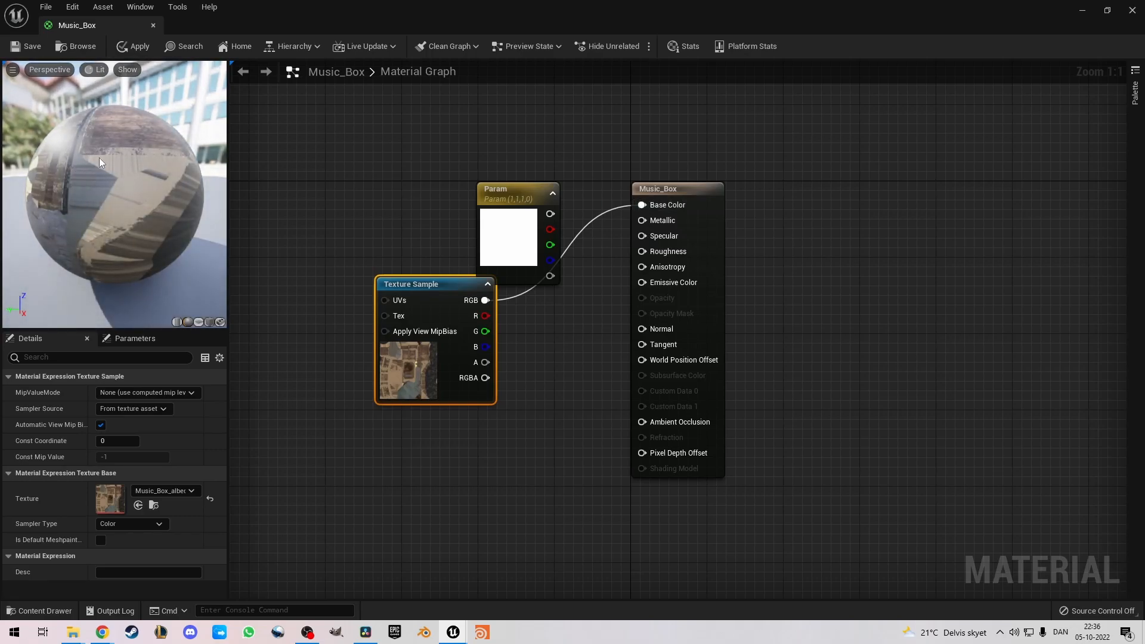
left_click(30, 47)
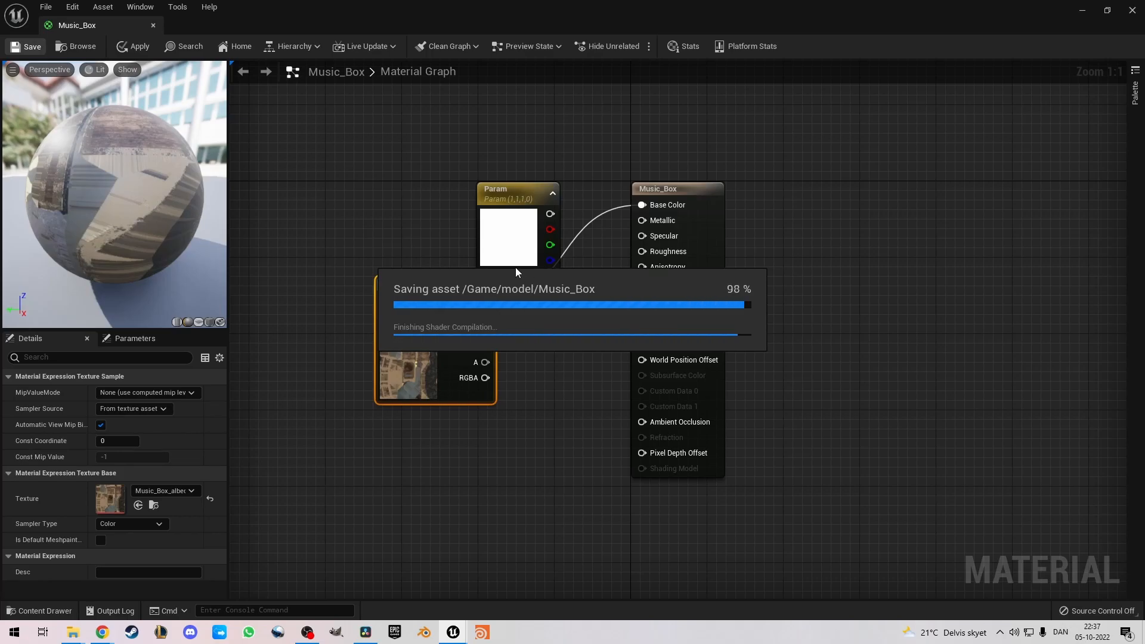
left_click(152, 26)
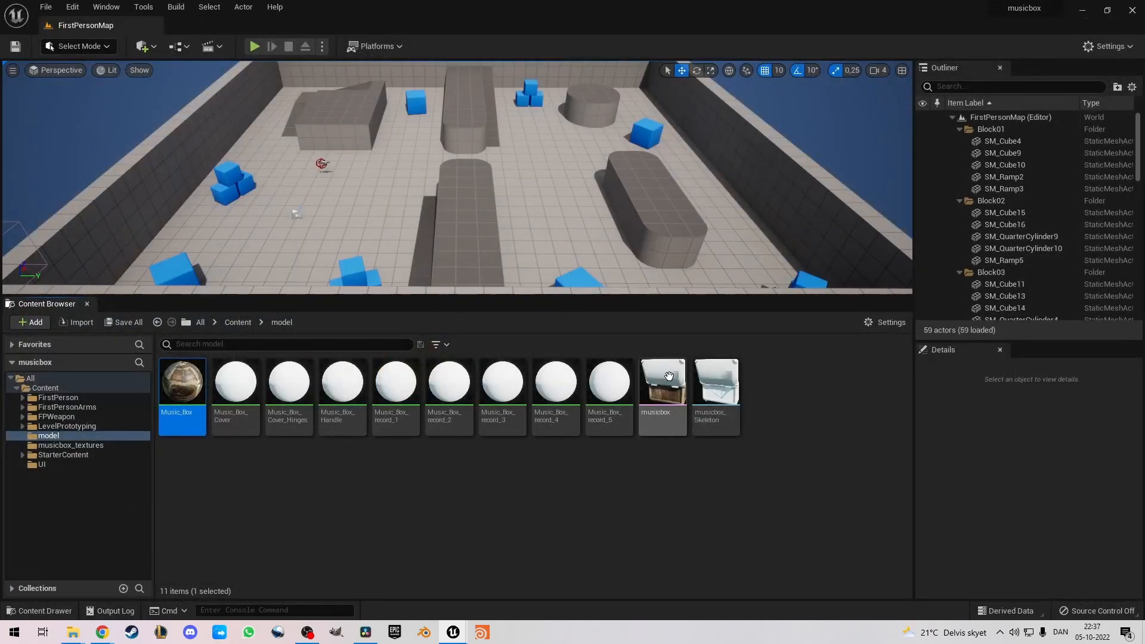
Open the musicbox skeletal mesh to inspect how the material looks on the box, and close it again.
mouse_move(656, 412)
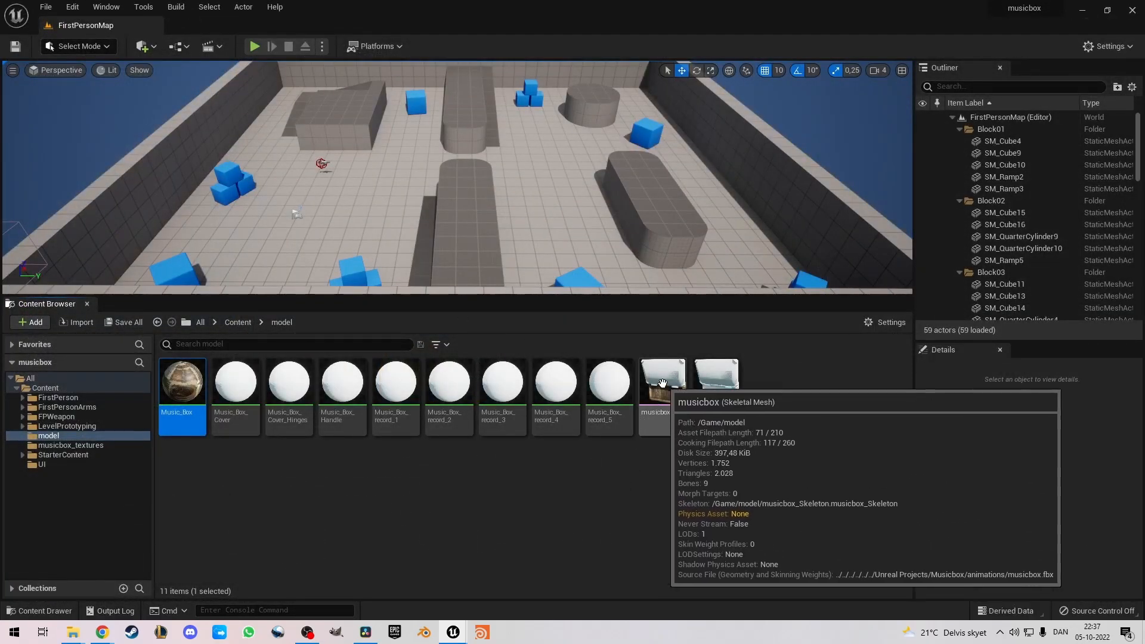
left_click(663, 392)
double_click(664, 391)
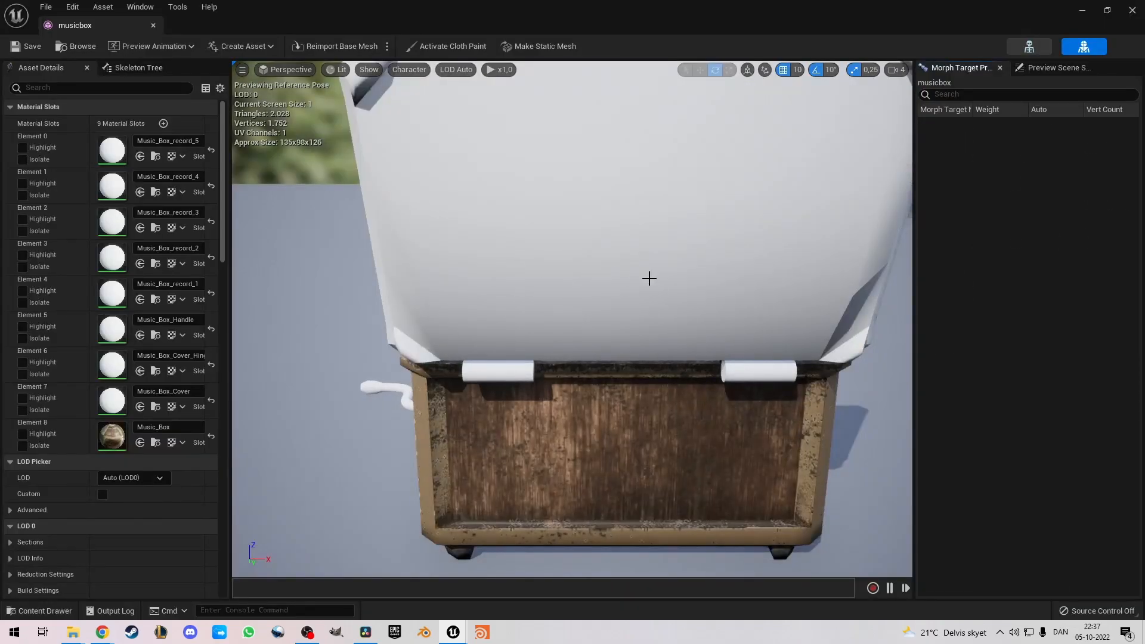
left_click_drag(648, 279, 528, 331)
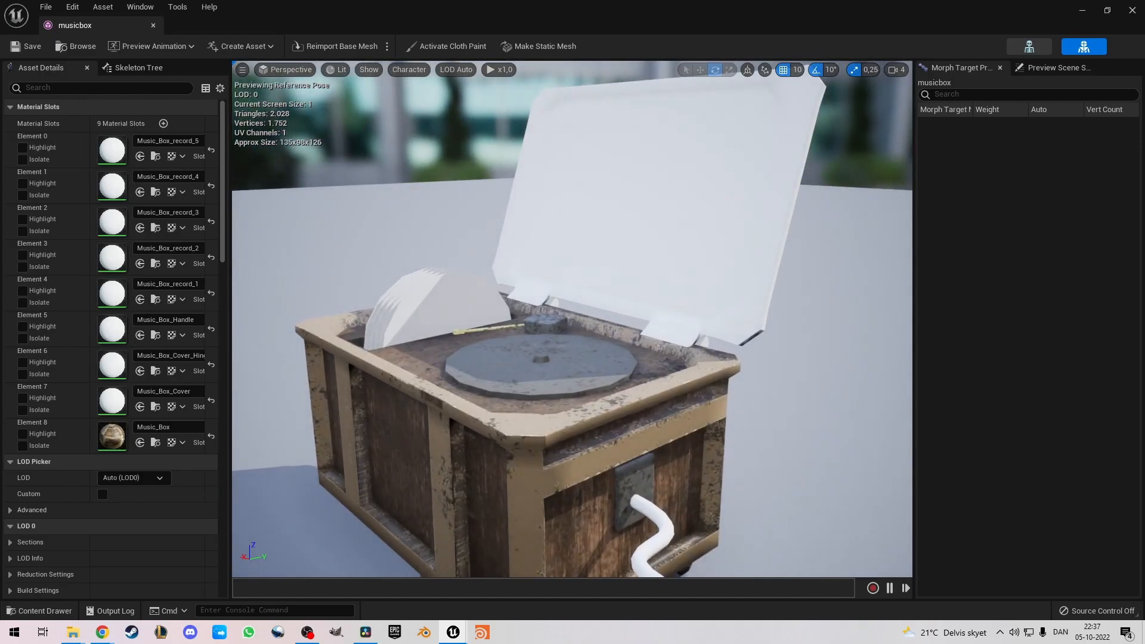
left_click(515, 362)
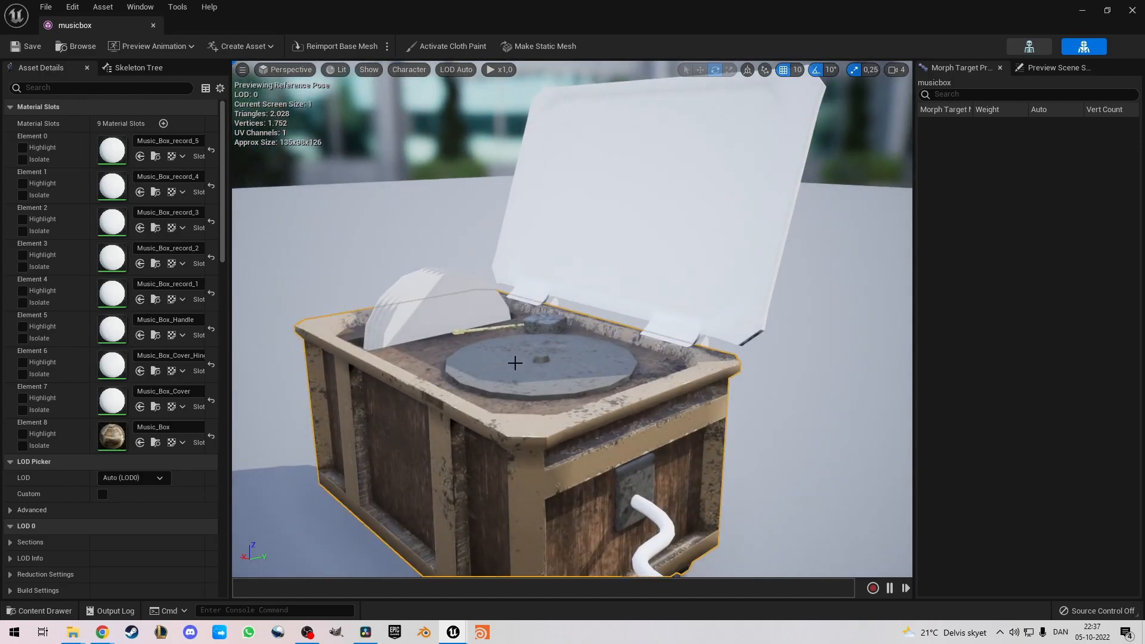
left_click(153, 26)
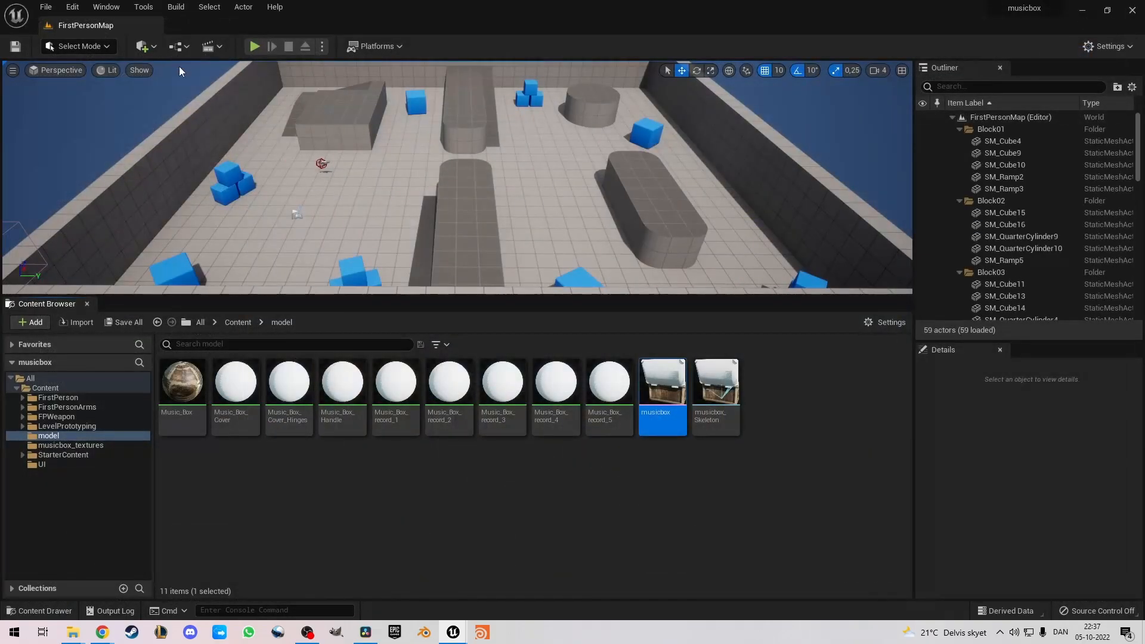
In the Music_Box_Cover material, connect the Music_Box_Cover_albedo texture to Base Color, then save and close the material.
double_click(235, 393)
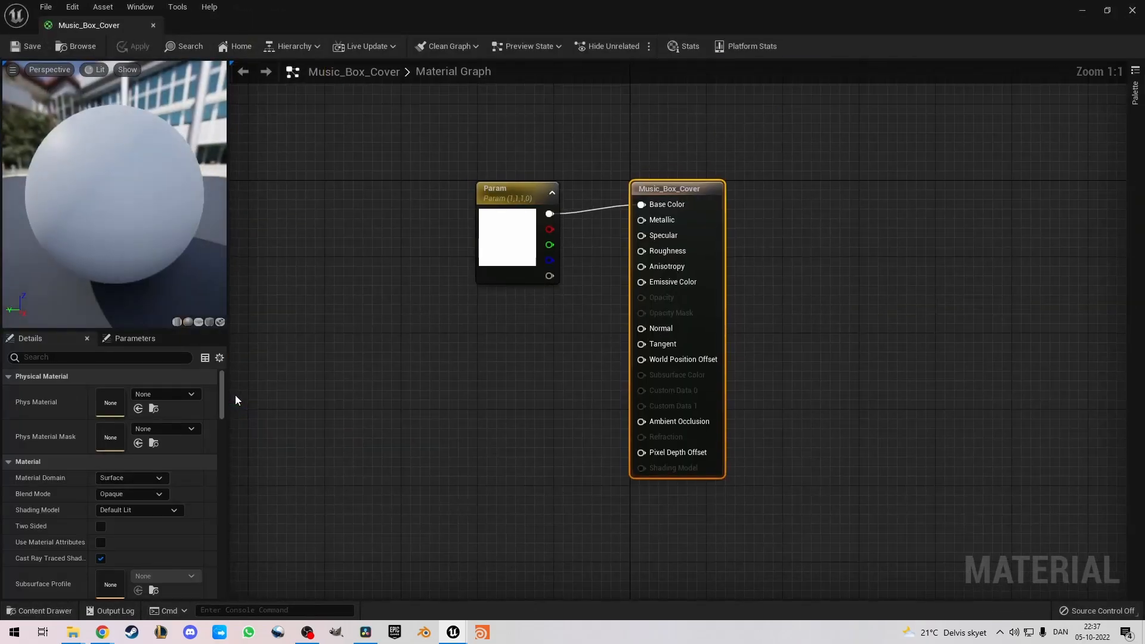
left_click(36, 612)
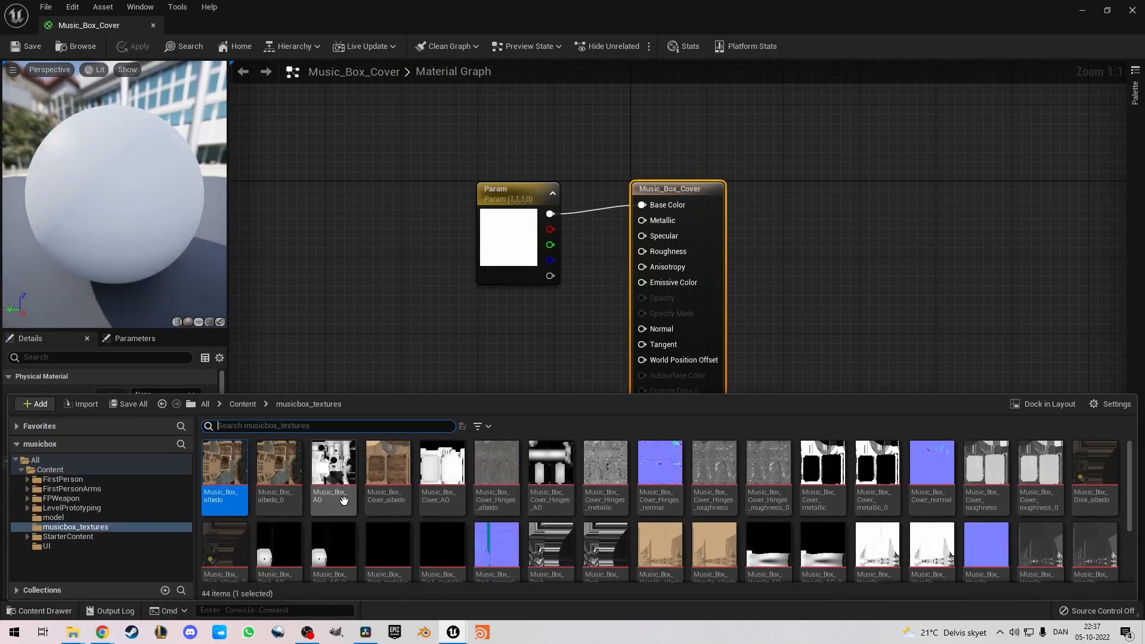
left_click_drag(393, 476, 436, 325)
left_click_drag(540, 344, 642, 205)
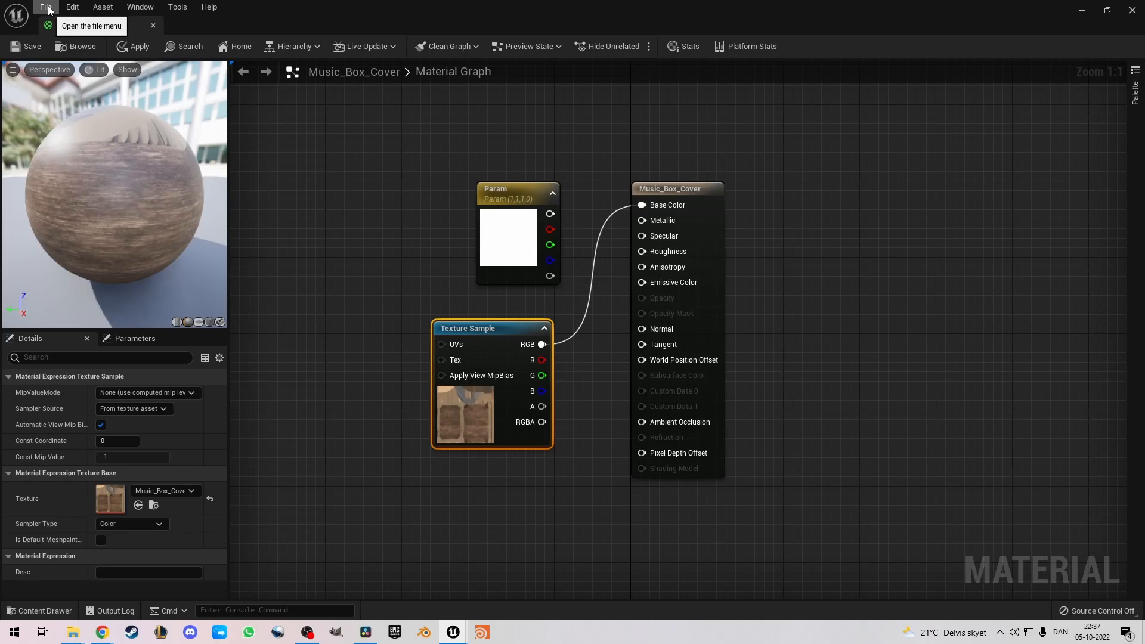
left_click(26, 47)
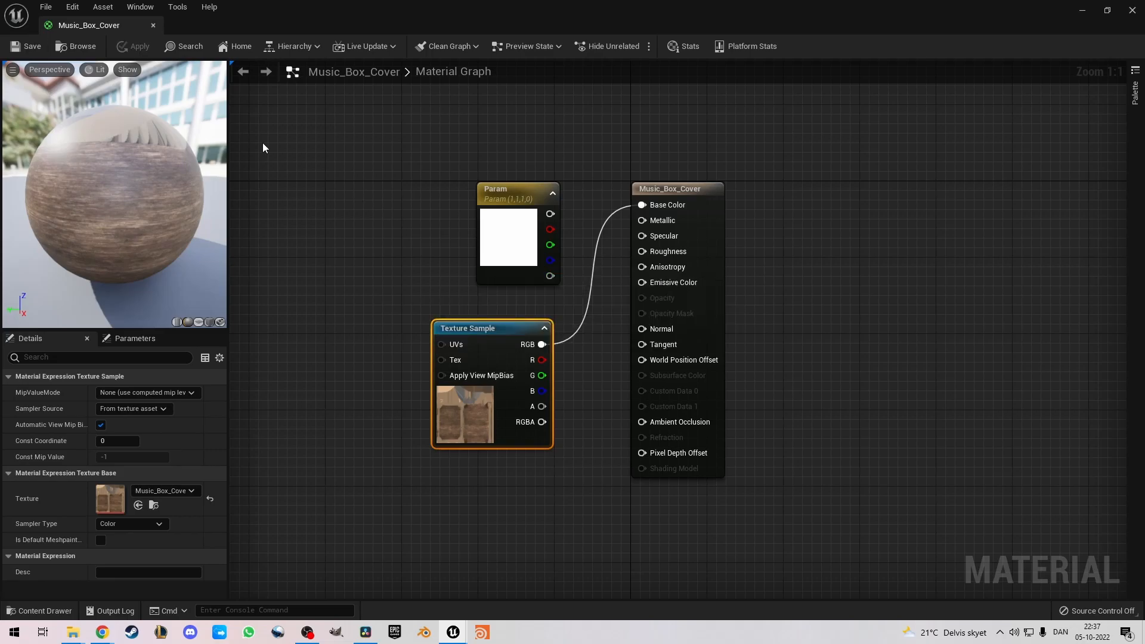
left_click(153, 26)
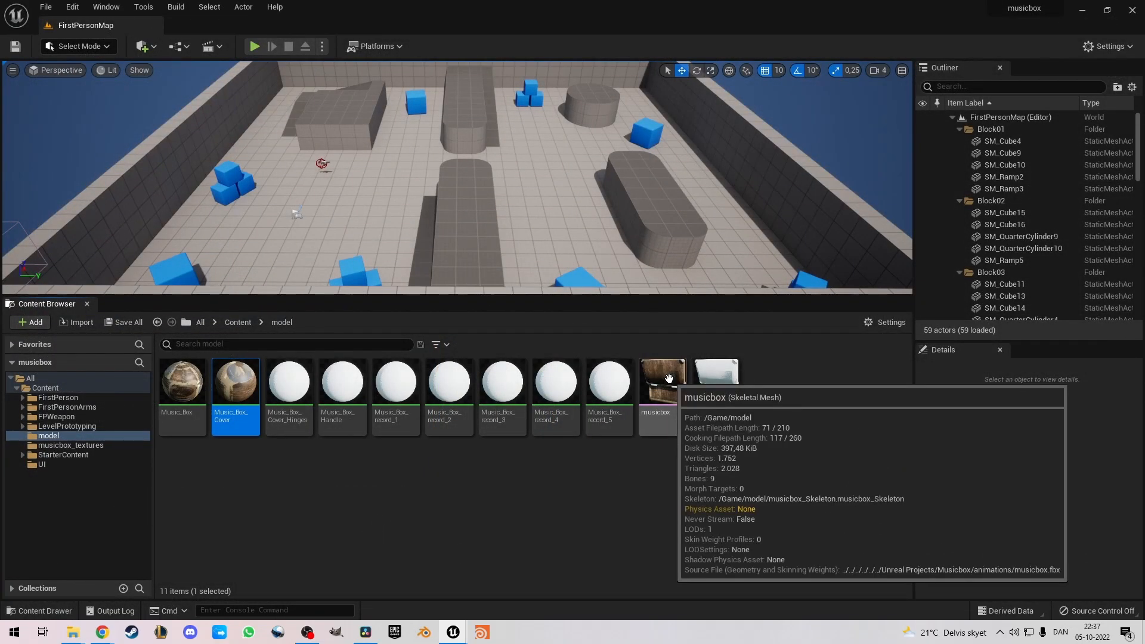
In the Music_Box_Cover_Hinges material, connect the Music_Box_Cover_Hinges_albedo texture, found by searching for "cover", to Base Color; save and close it.
double_click(299, 385)
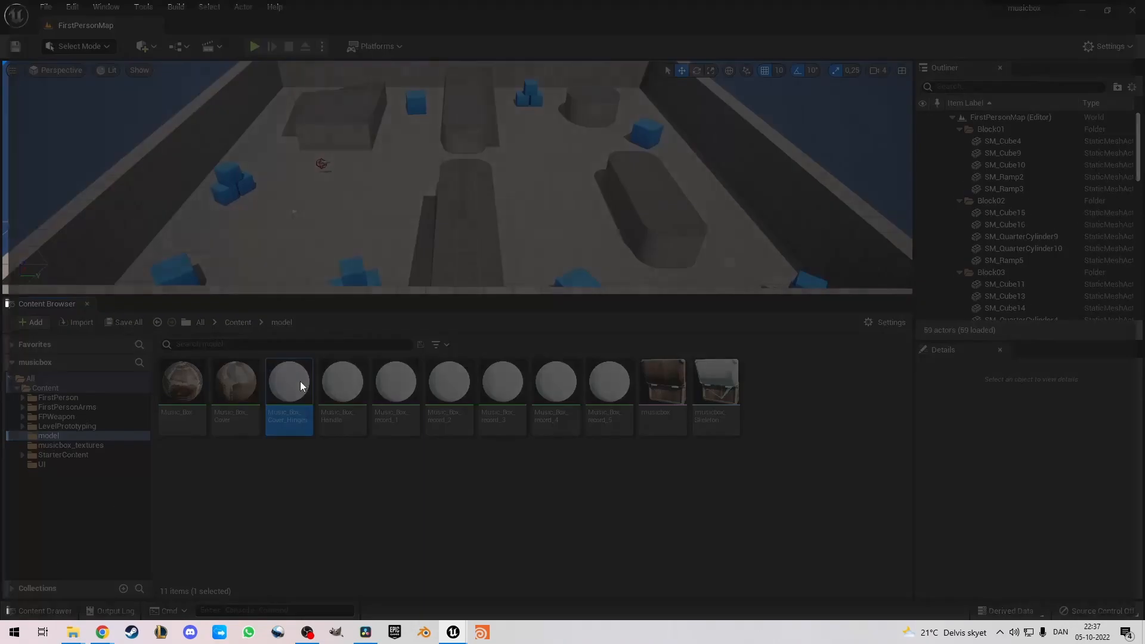
left_click(53, 612)
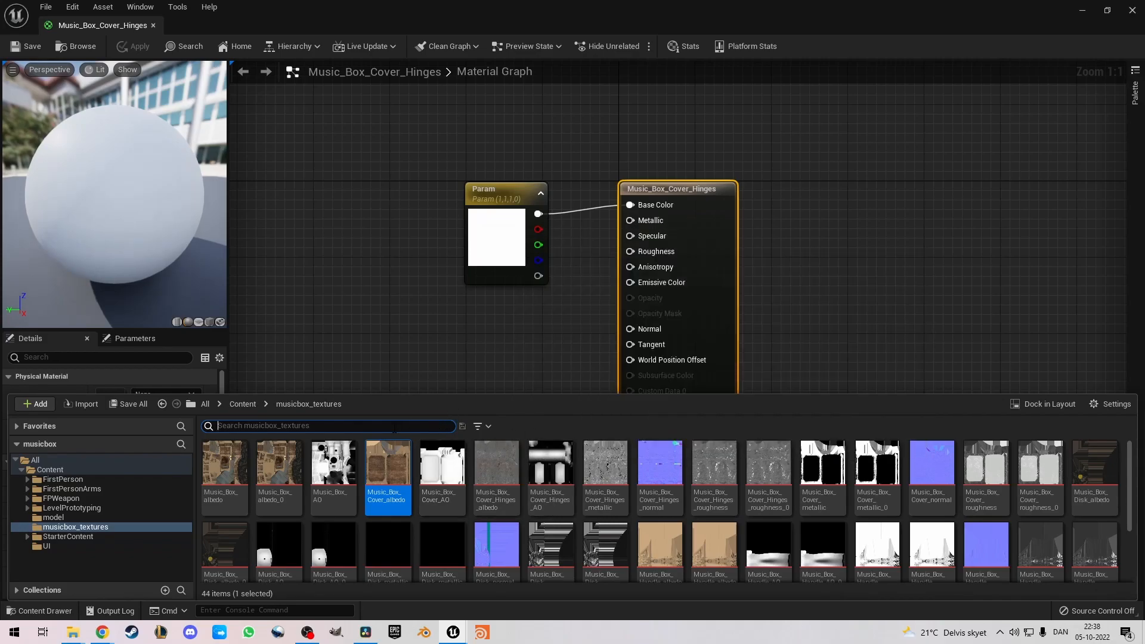
type("cover")
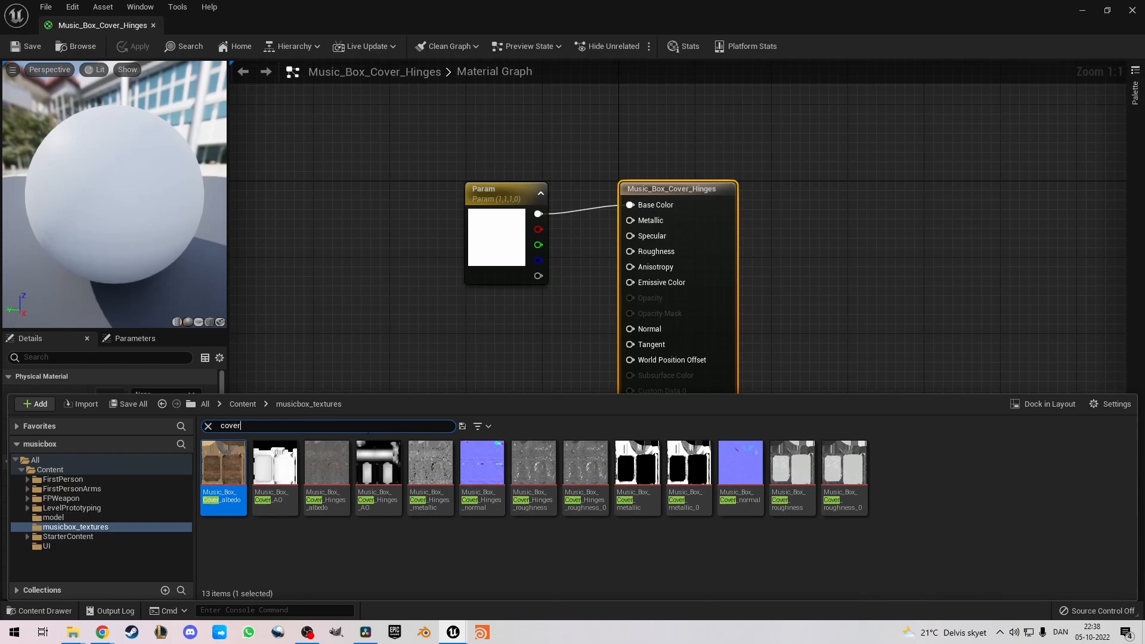
left_click_drag(327, 464, 466, 325)
left_click_drag(560, 336, 629, 205)
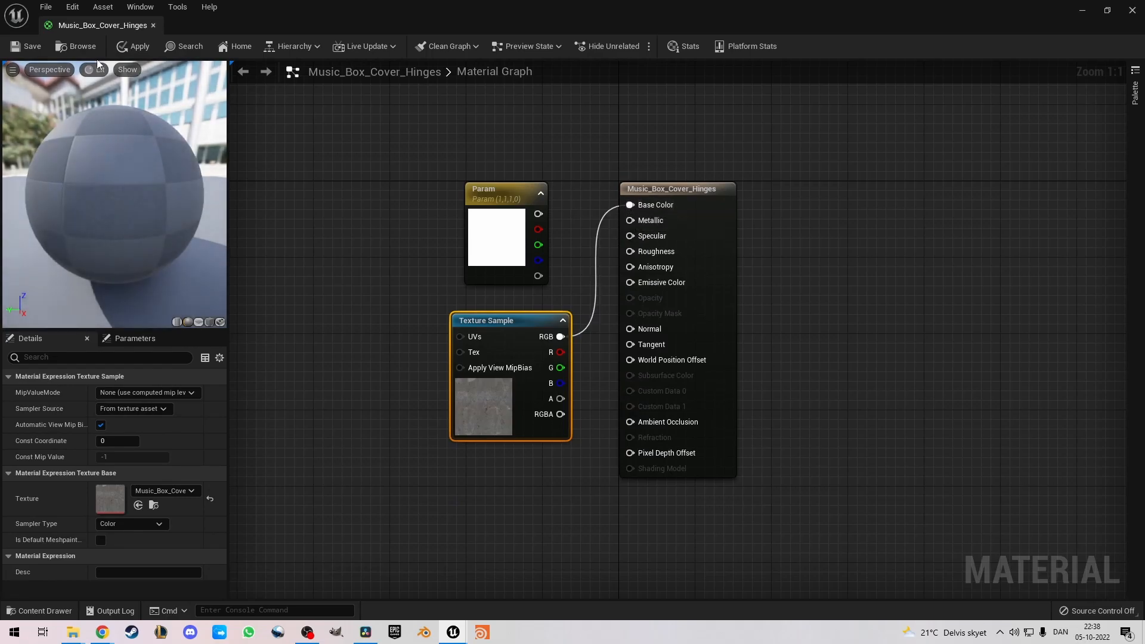
left_click(32, 48)
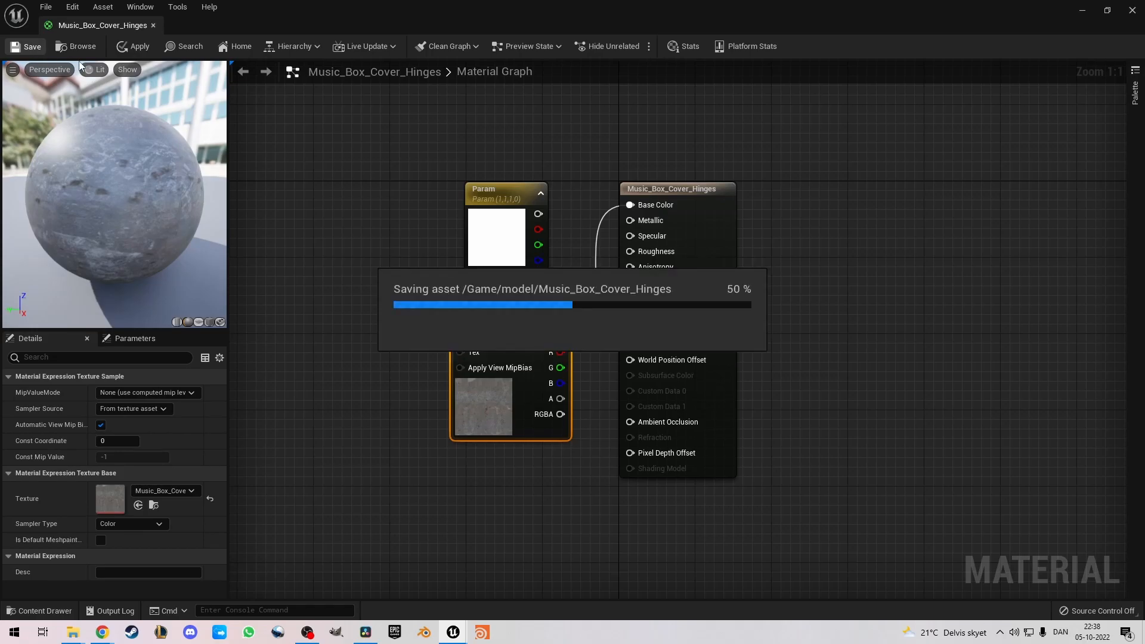
left_click(152, 26)
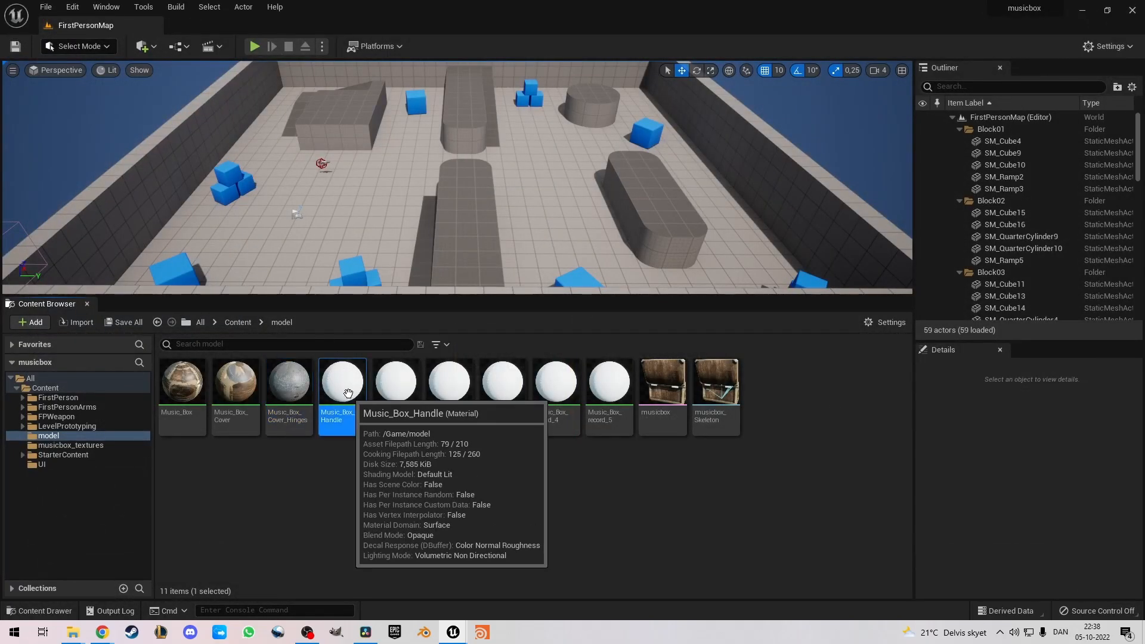
In the Music_Box_Handle material, connect the Music_Box_Handle_albedo texture, found by searching for "hand", to Base Color; save and close it.
double_click(349, 394)
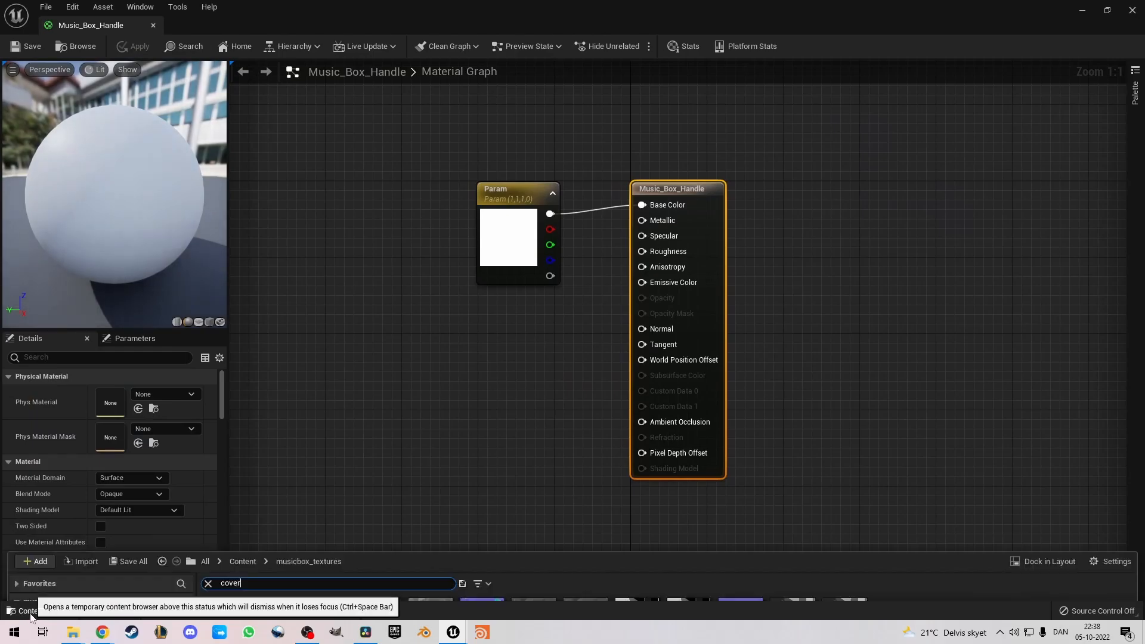
left_click(39, 610)
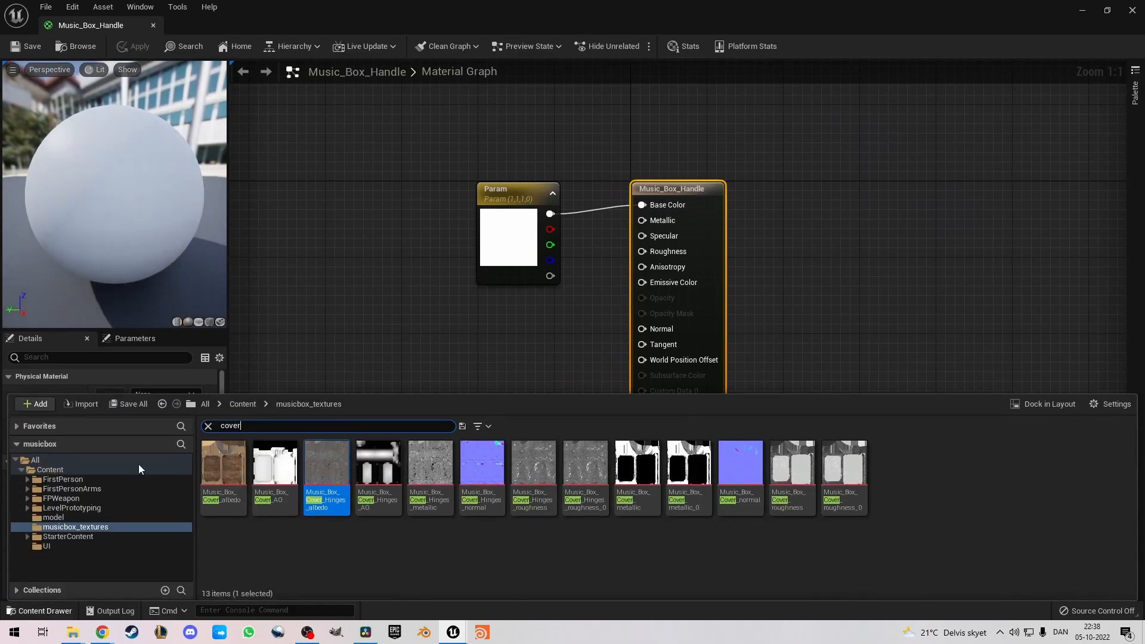
left_click(219, 428)
type("hand")
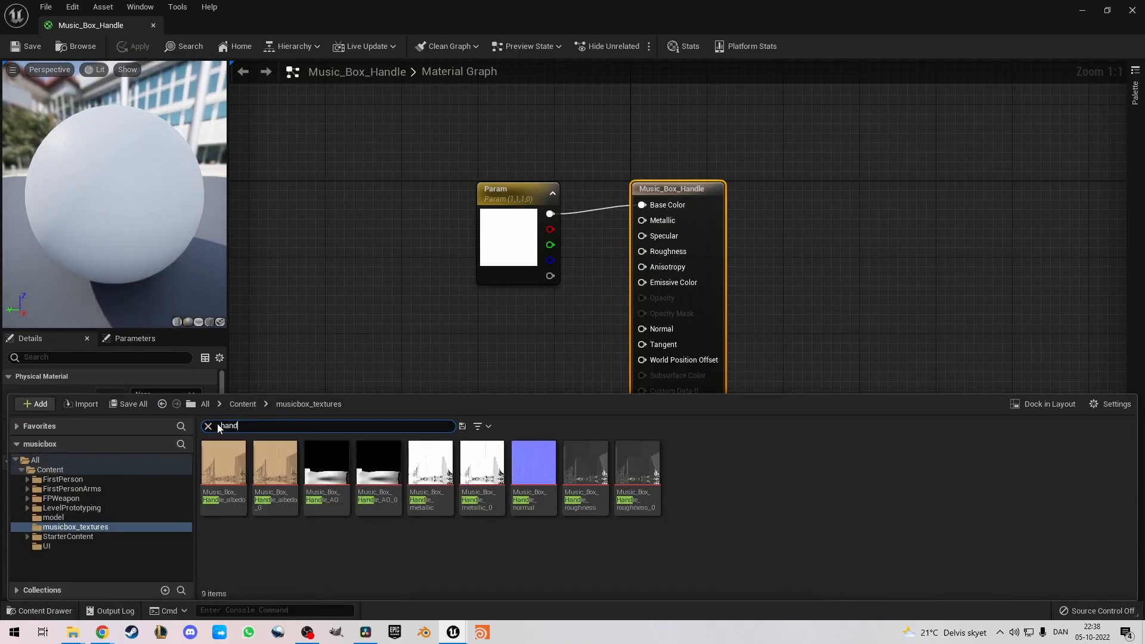
left_click_drag(224, 468, 471, 331)
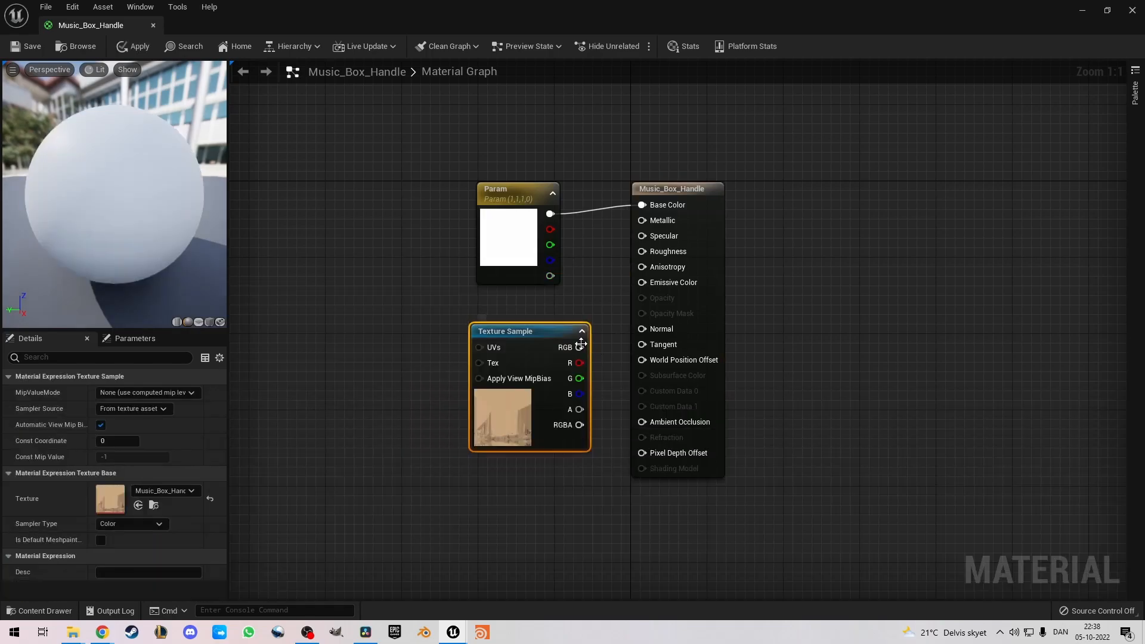
left_click_drag(579, 347, 642, 205)
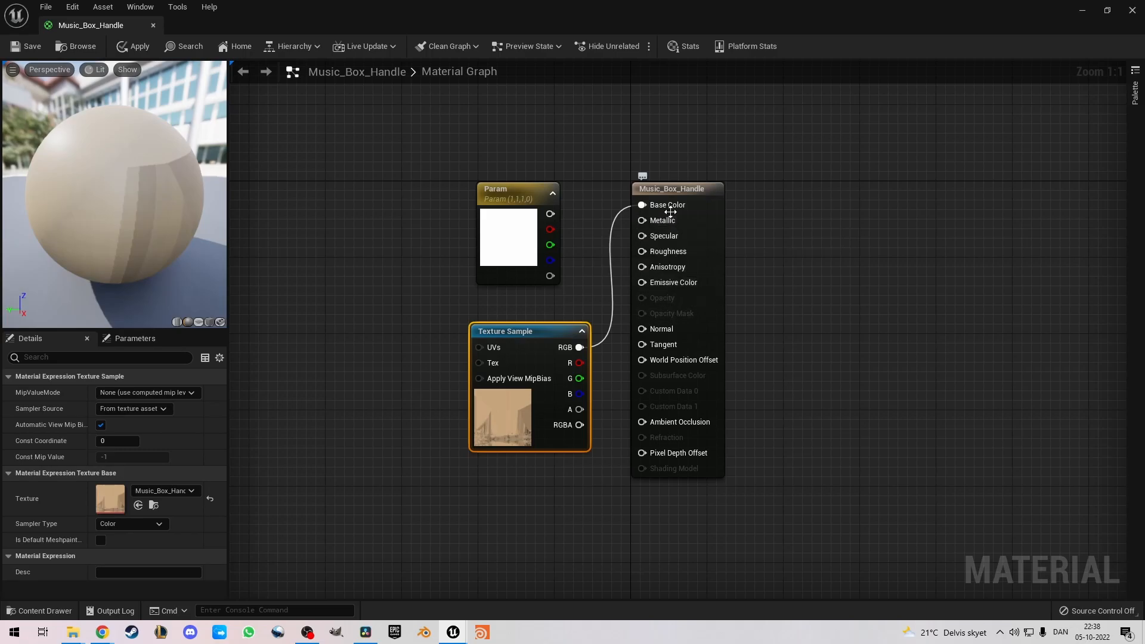
left_click(34, 49)
left_click(153, 25)
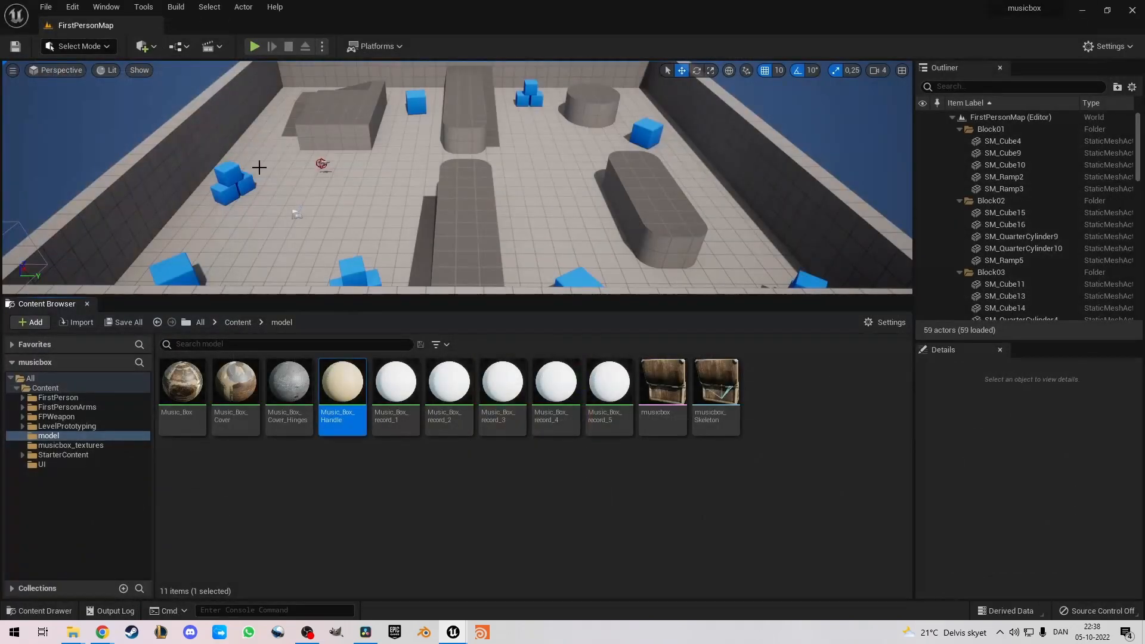
In the Music_Box_record_1 material, connect the record_01 texture, found by searching for "rec", to Base Color; save and close it.
double_click(397, 384)
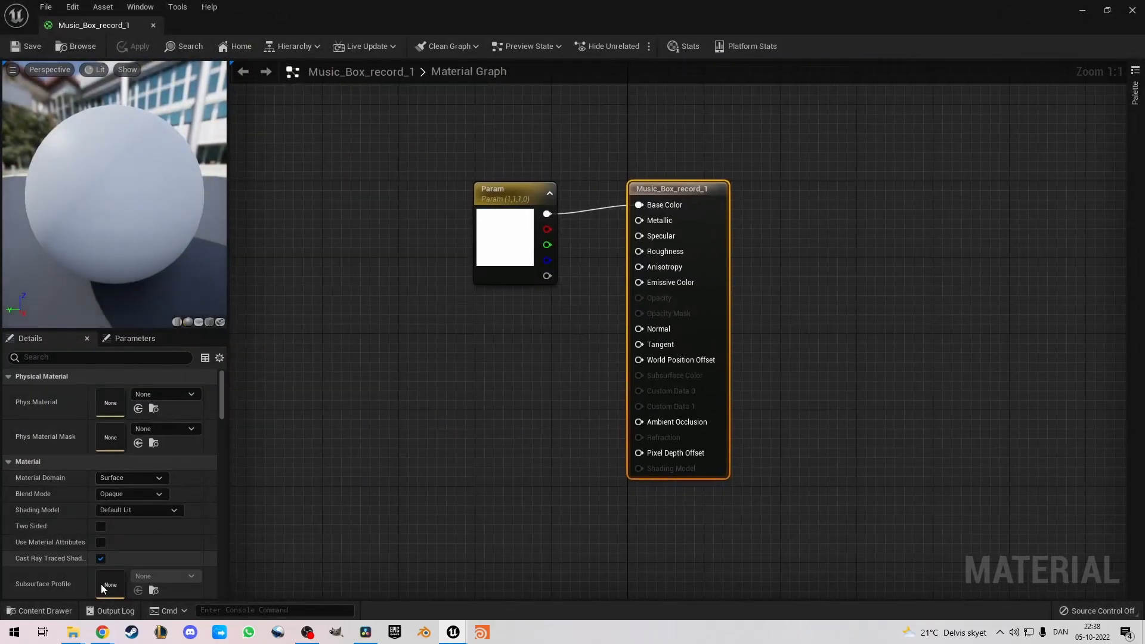
left_click(39, 610)
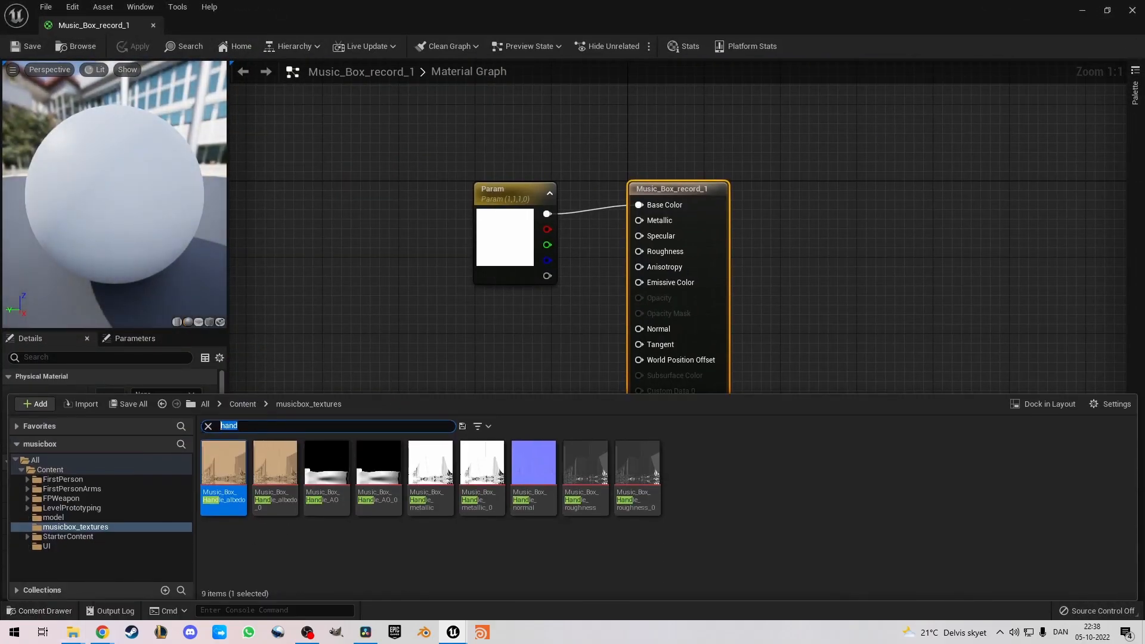
type("c")
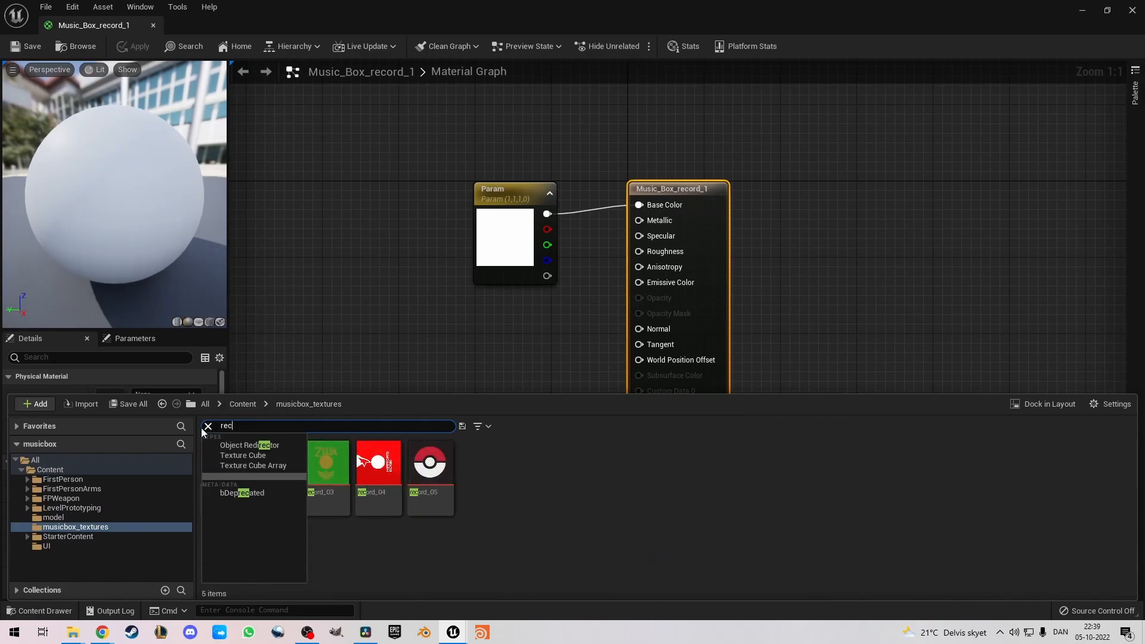
left_click(370, 548)
left_click_drag(224, 471, 424, 309)
left_click_drag(535, 333, 639, 205)
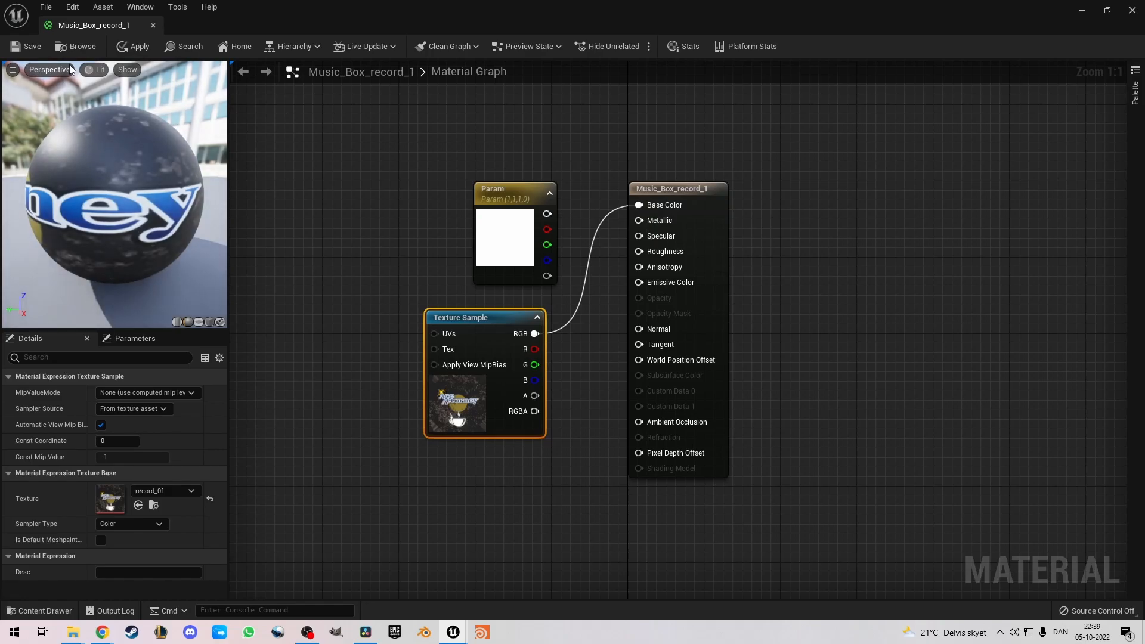
left_click(37, 49)
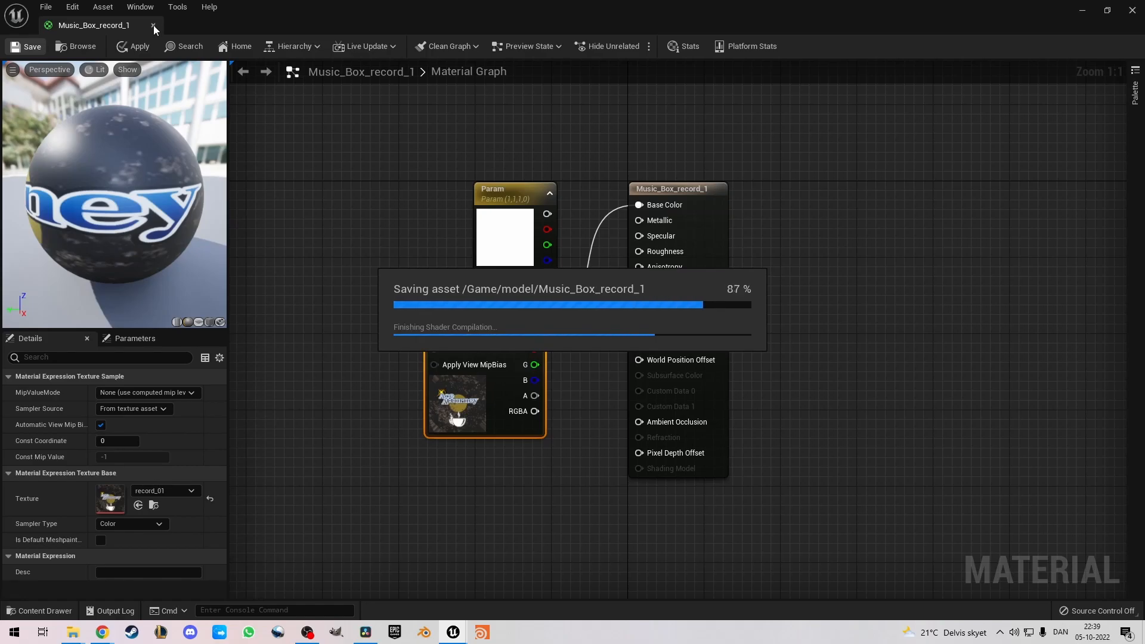
left_click(153, 25)
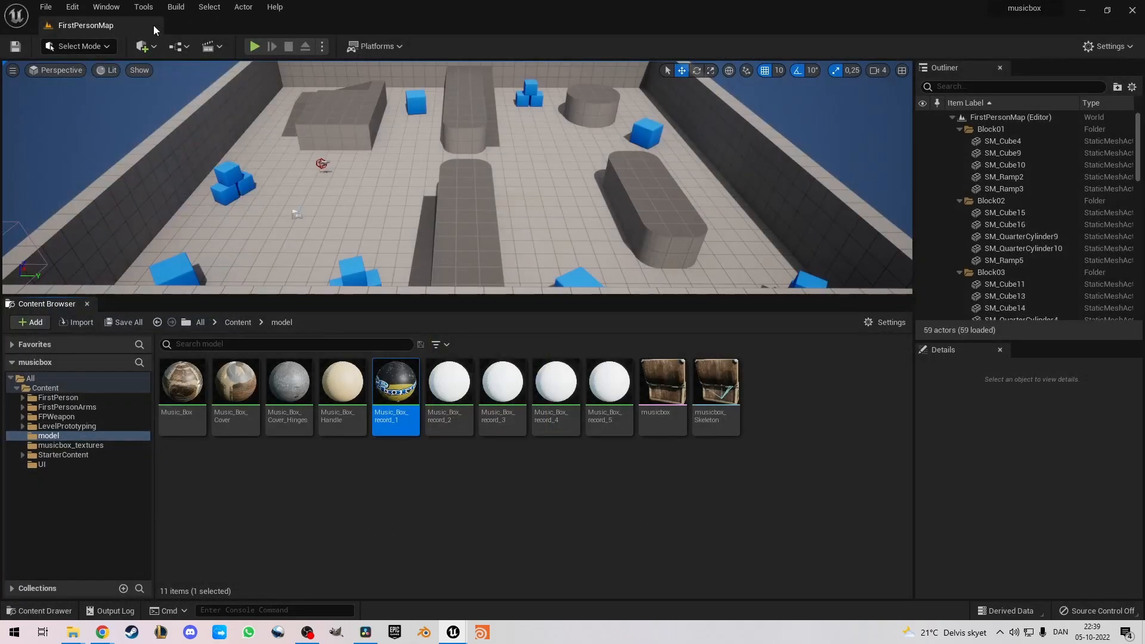
In the Music_Box_record_2 material, connect the record_02 texture to Base Color, then save and close the material.
double_click(453, 382)
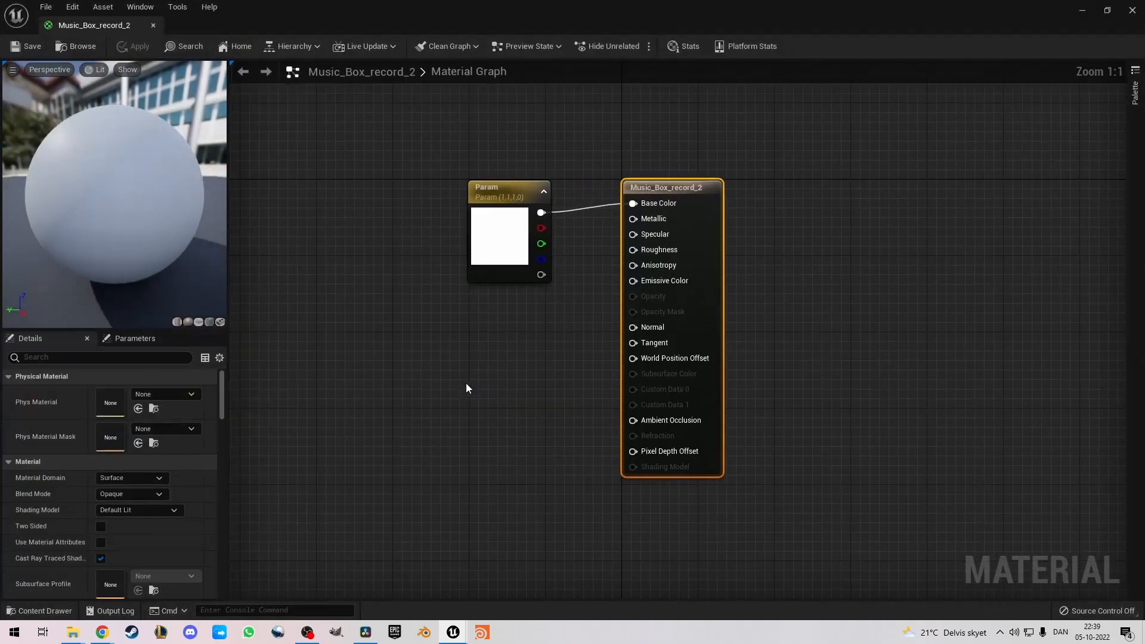
left_click(45, 610)
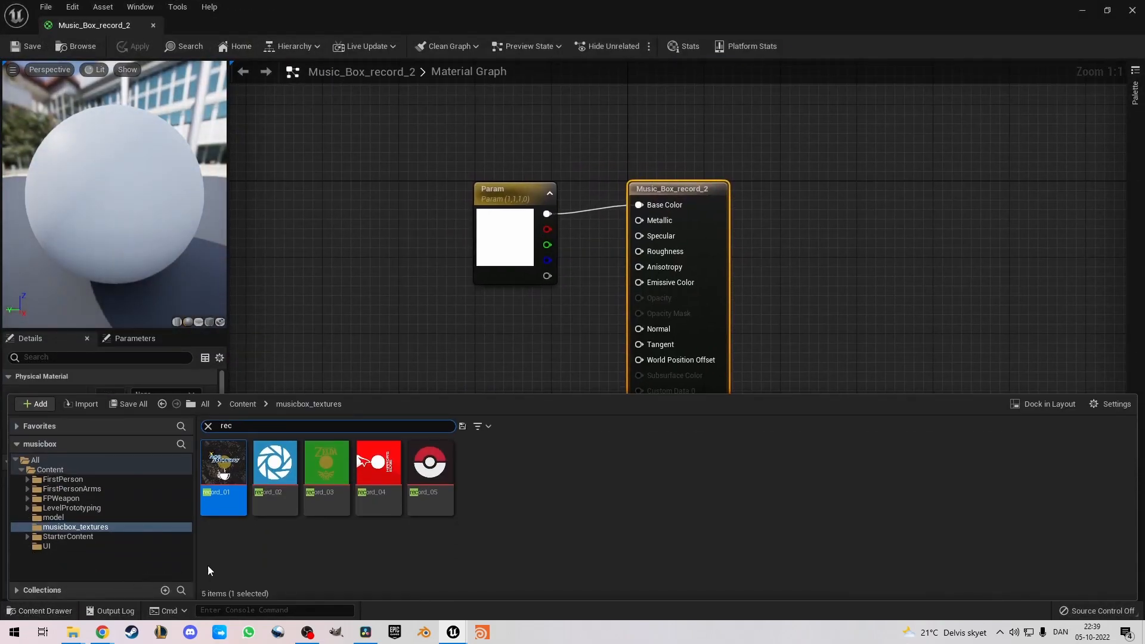
left_click_drag(288, 472, 396, 320)
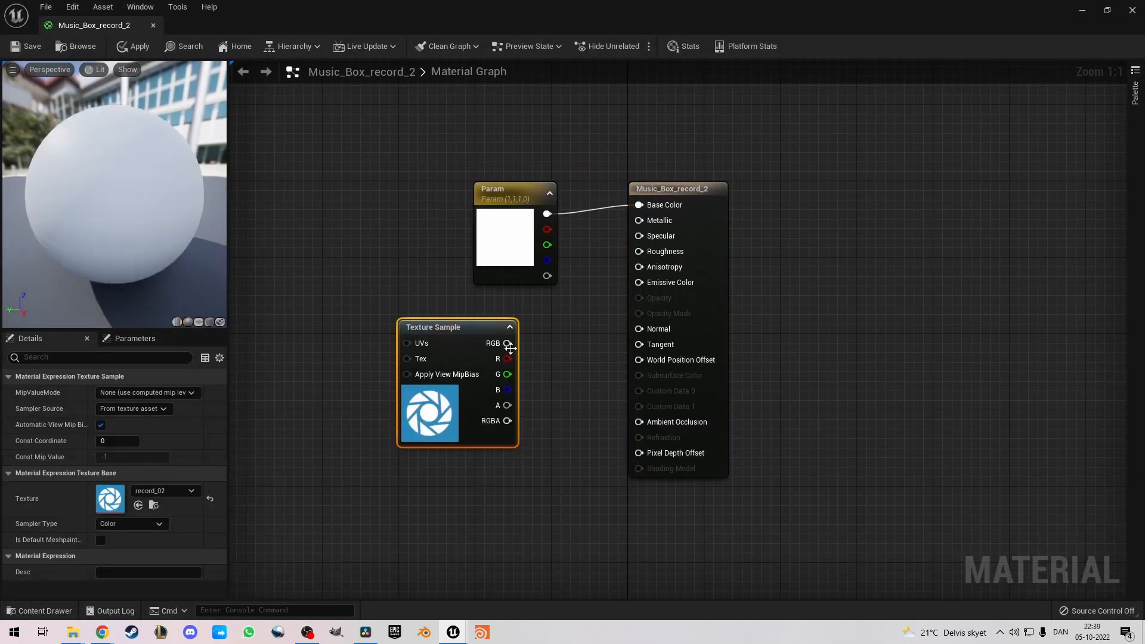
left_click_drag(507, 344, 639, 205)
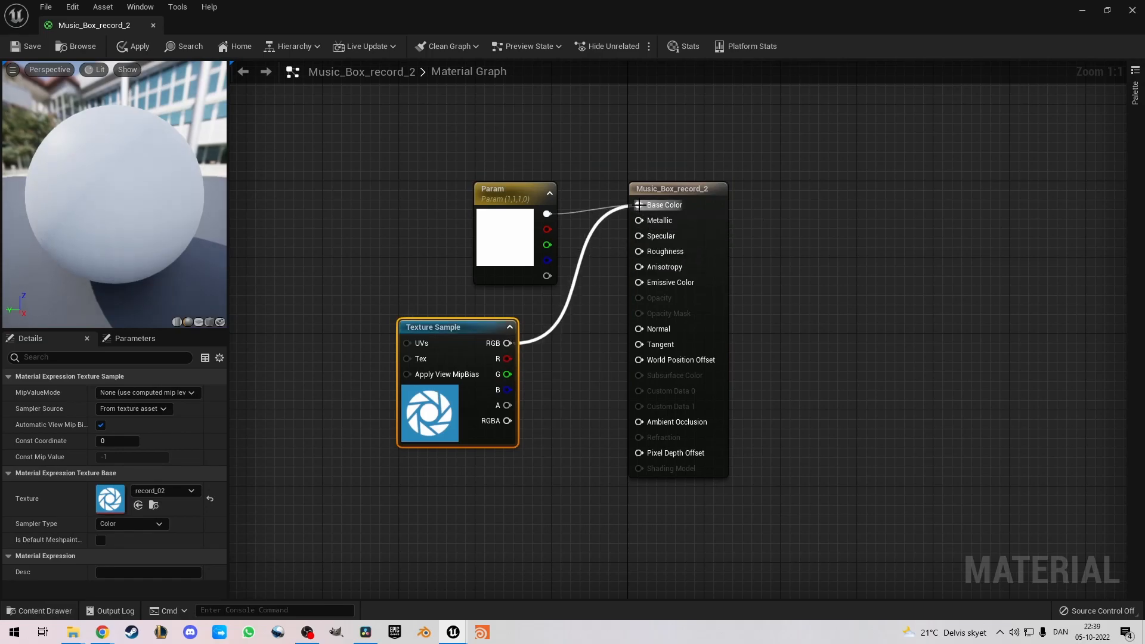
left_click(26, 52)
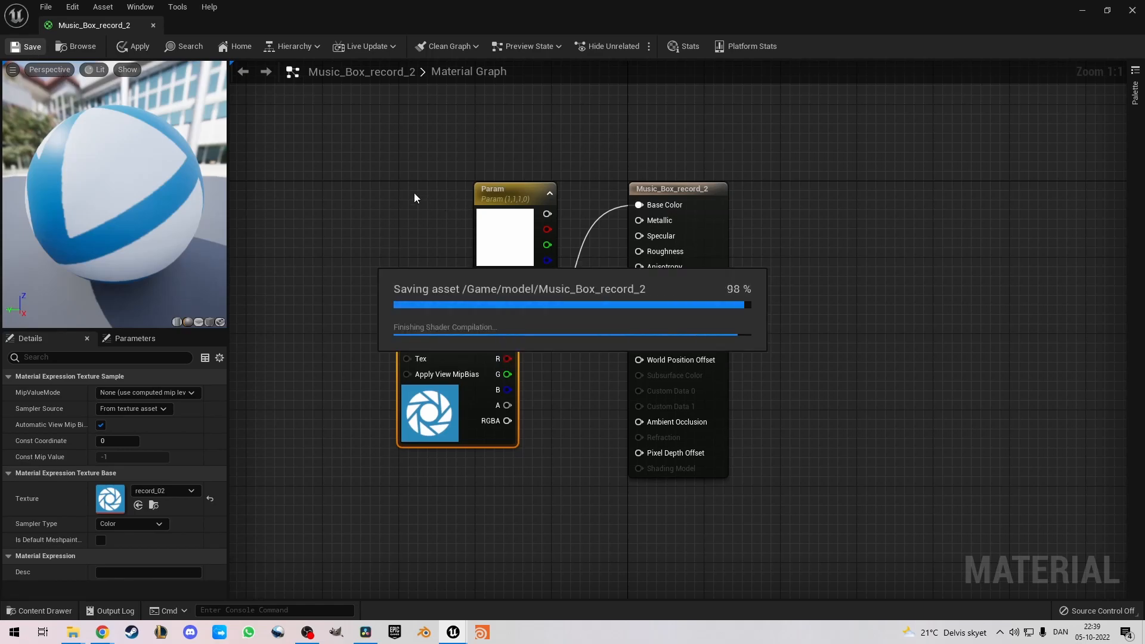
left_click(153, 25)
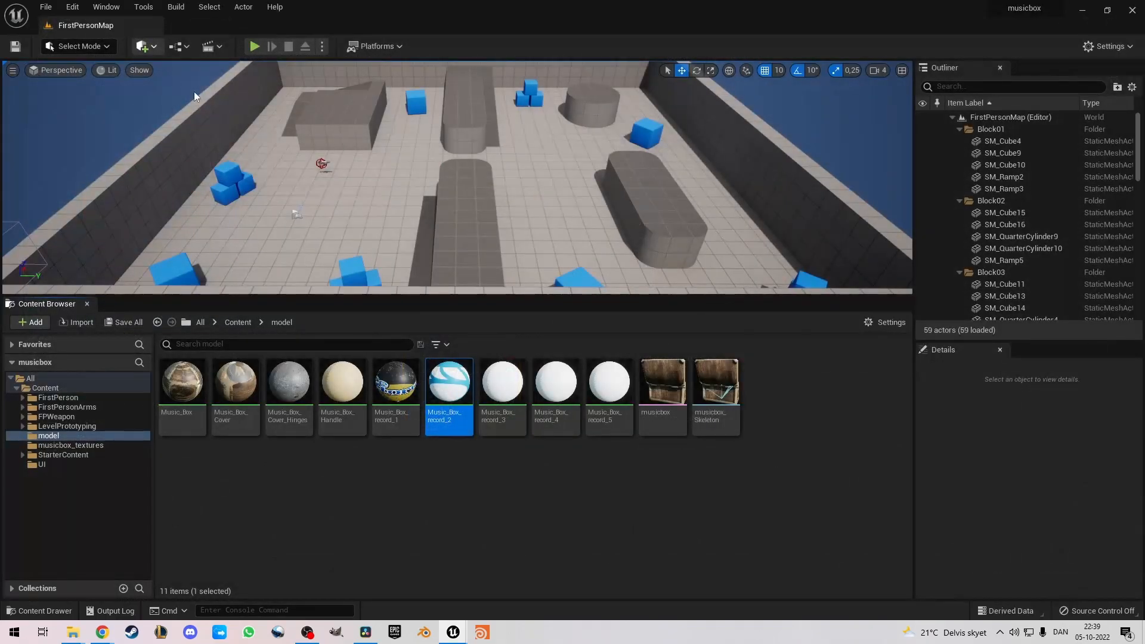
In the Music_Box_record_3 material, connect the record_03 texture to Base Color, then save and close the material.
double_click(504, 382)
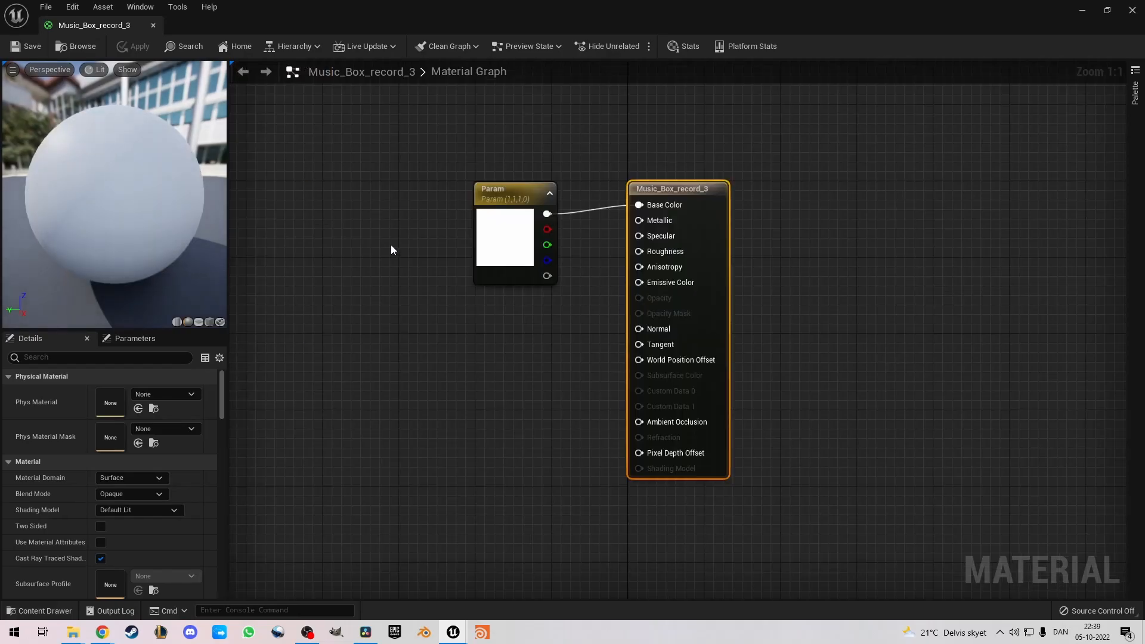
left_click(39, 611)
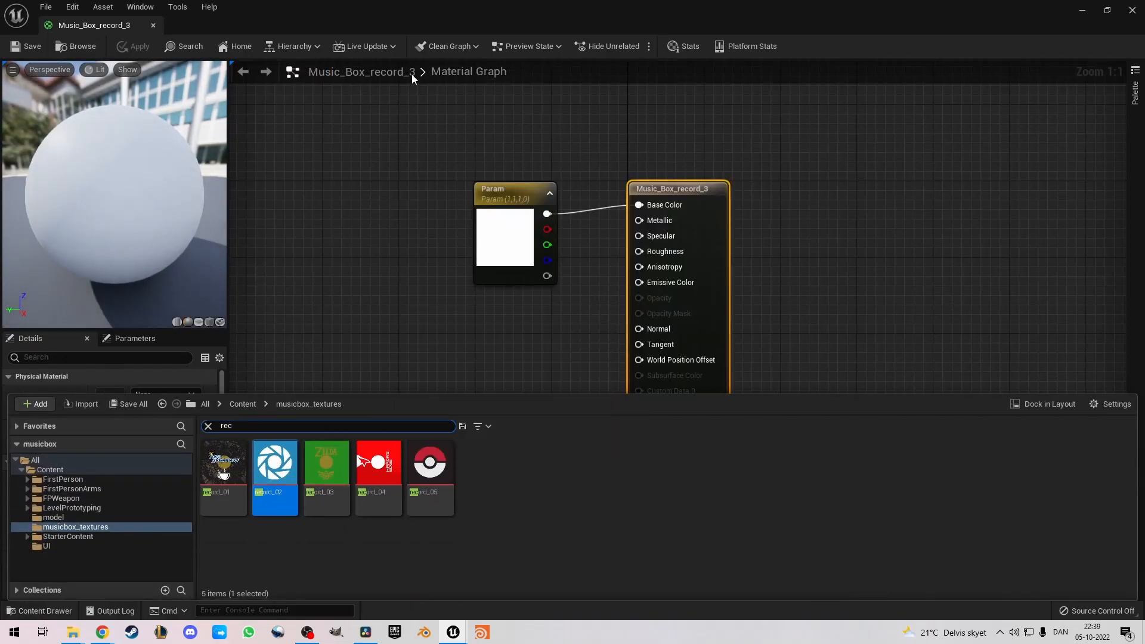
left_click_drag(326, 462, 464, 325)
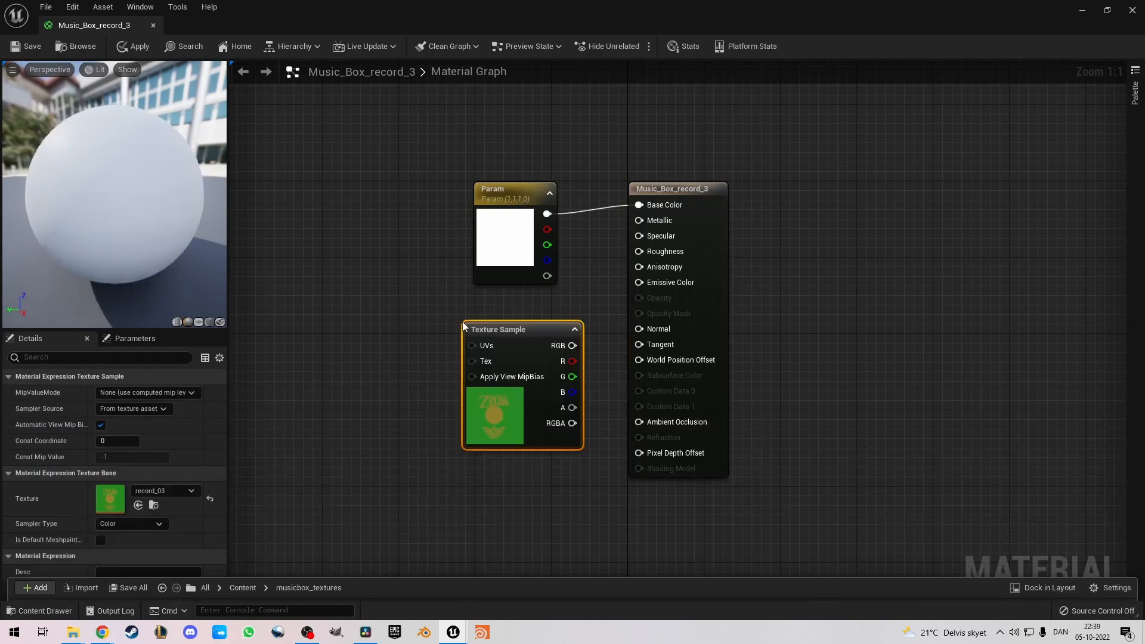
left_click_drag(573, 347, 639, 206)
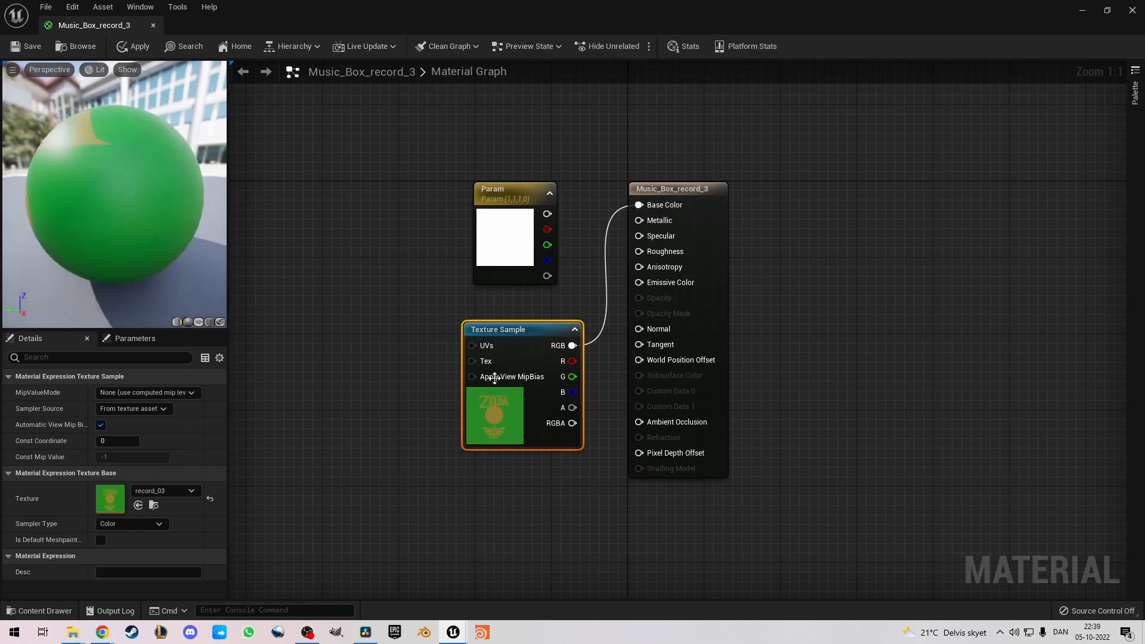
left_click(27, 48)
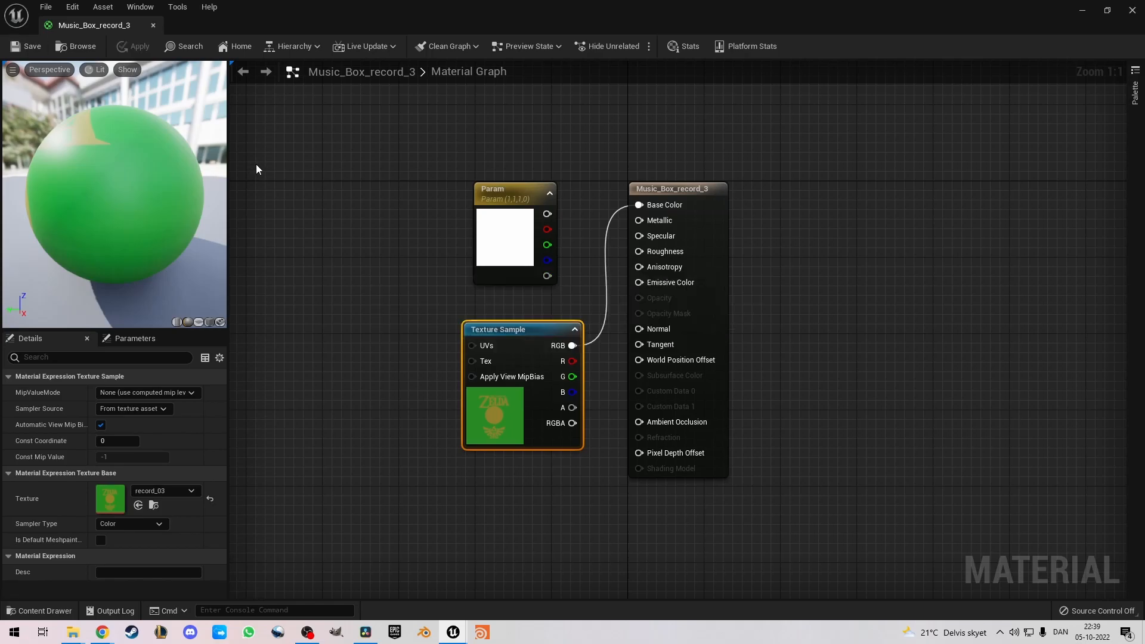
left_click(152, 25)
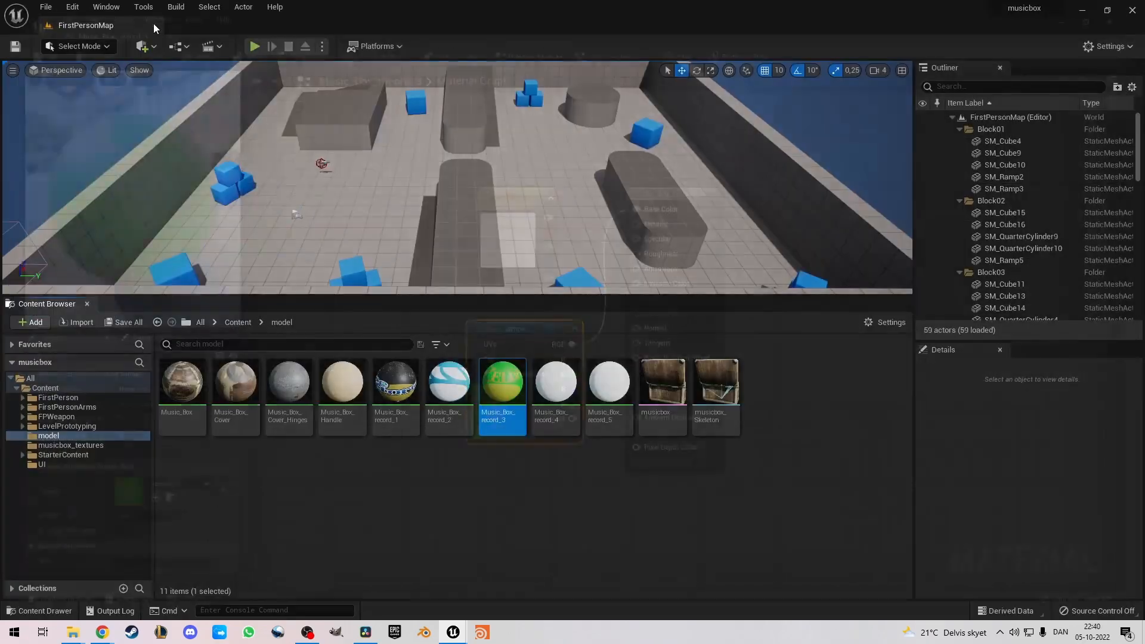
In the Music_Box_record_4 material, connect the record_04 texture to Base Color, then save and close the material.
double_click(553, 376)
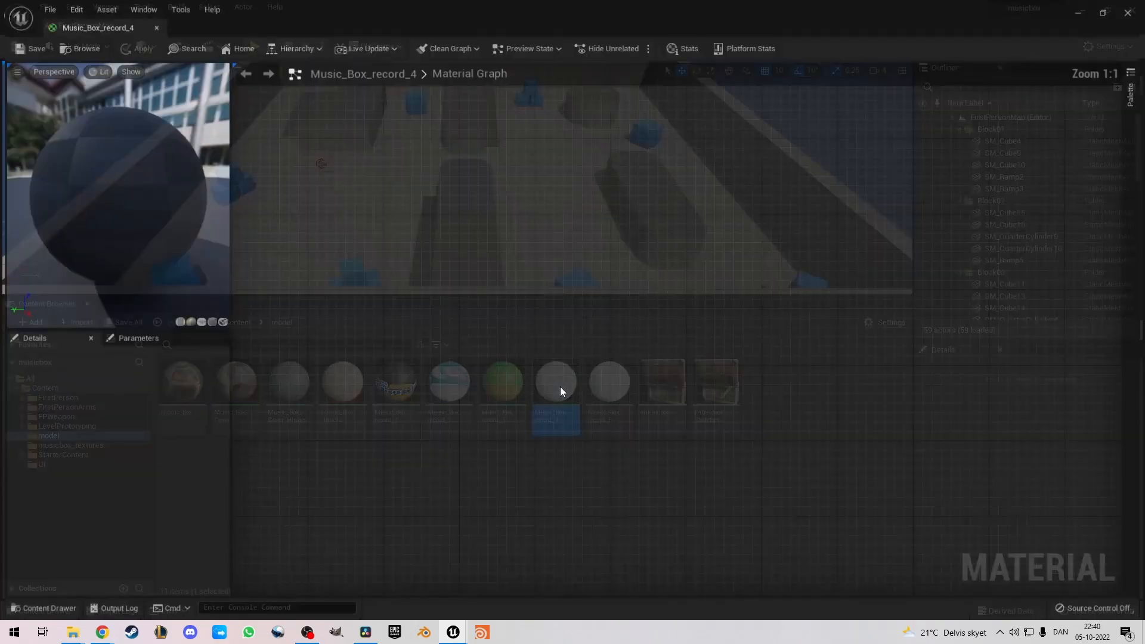
left_click(45, 610)
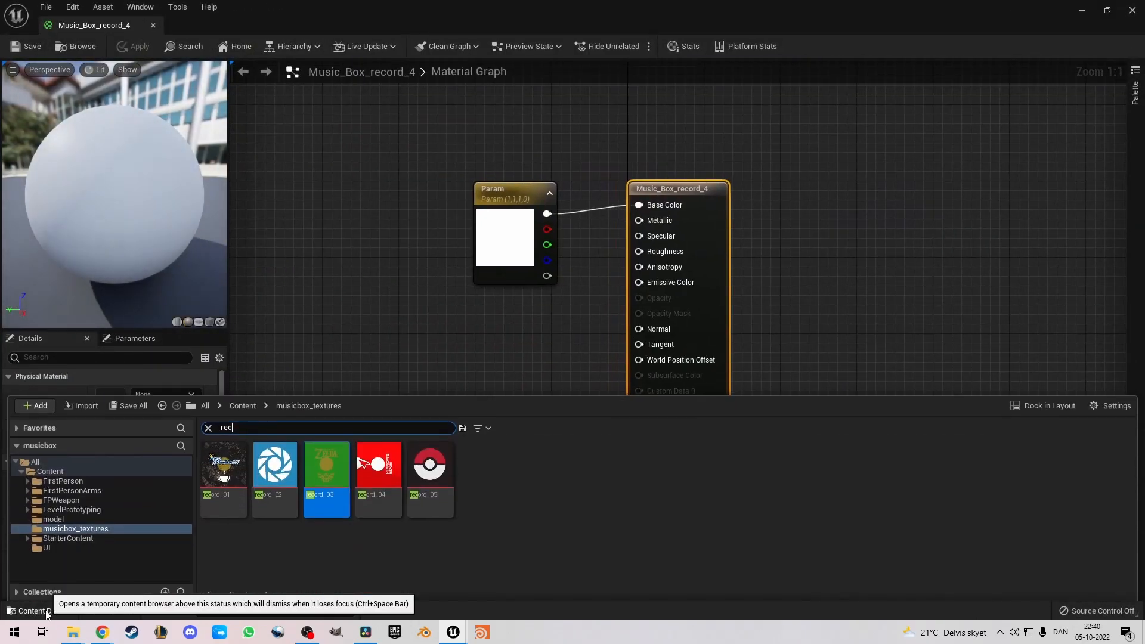
left_click_drag(382, 453, 452, 310)
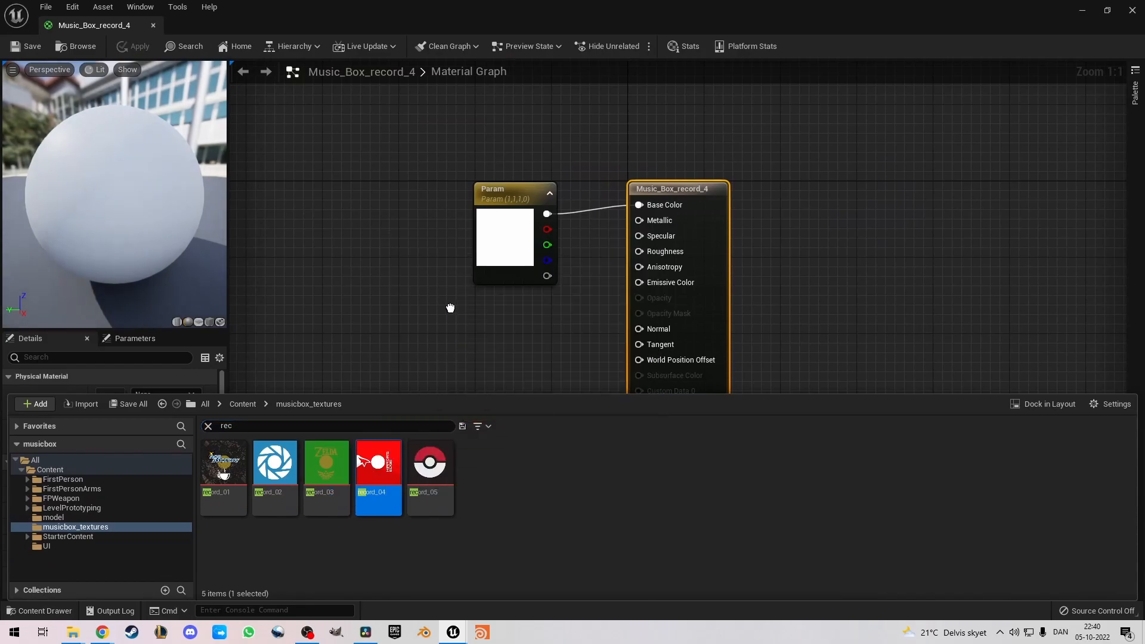
left_click_drag(559, 333, 638, 205)
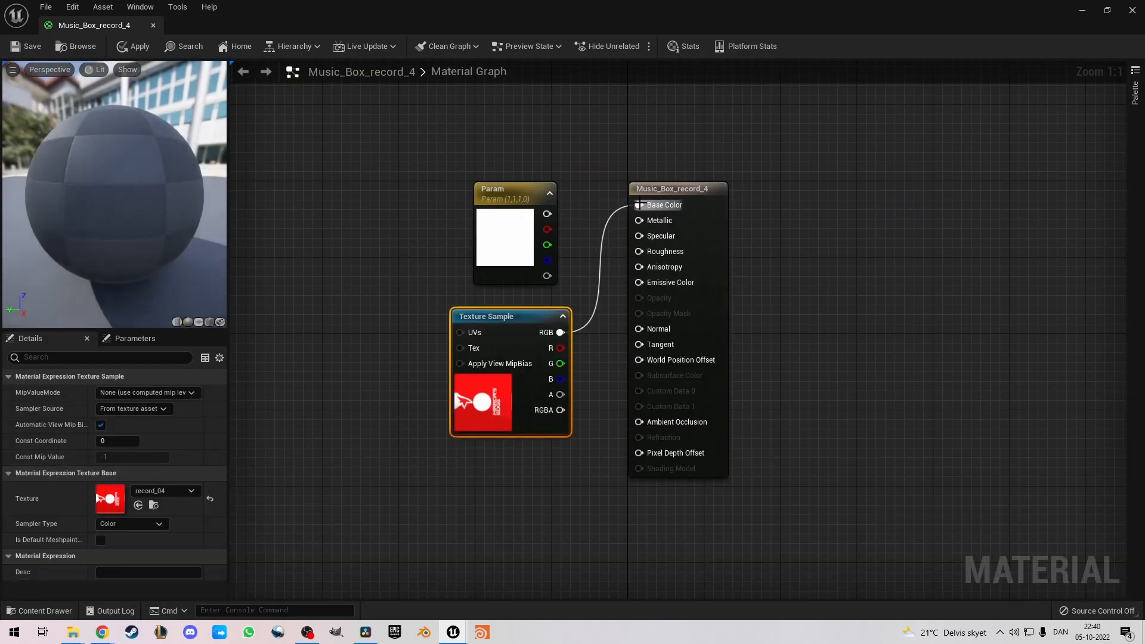
left_click(32, 49)
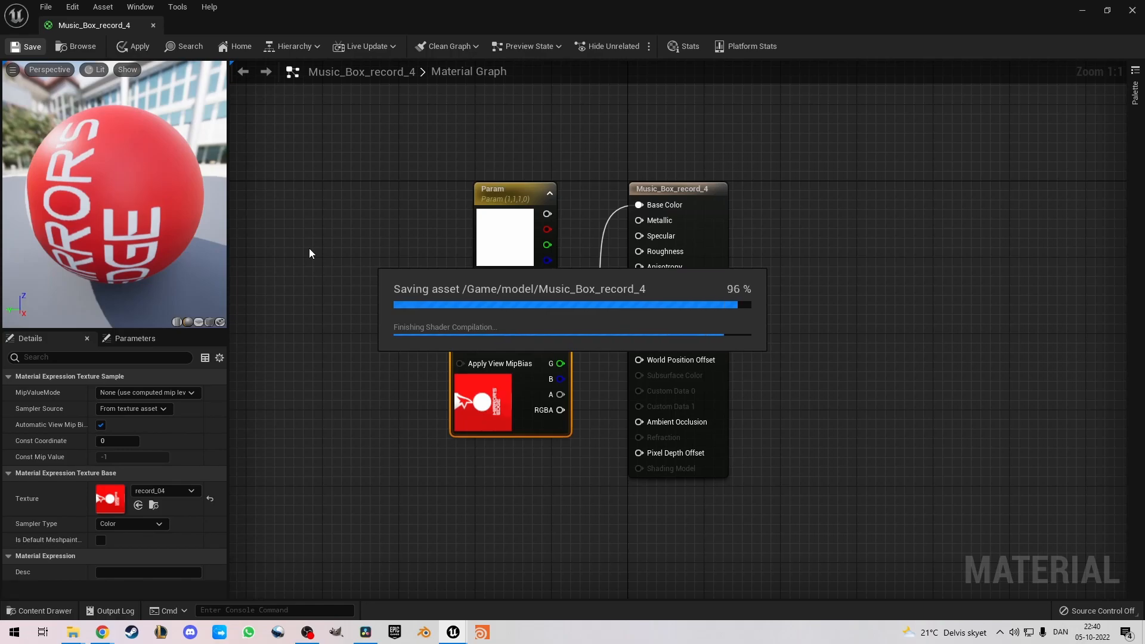
left_click(152, 25)
In the Music_Box_record_5 material, connect the record_05 texture to Base Color, then save and close the material.
double_click(604, 375)
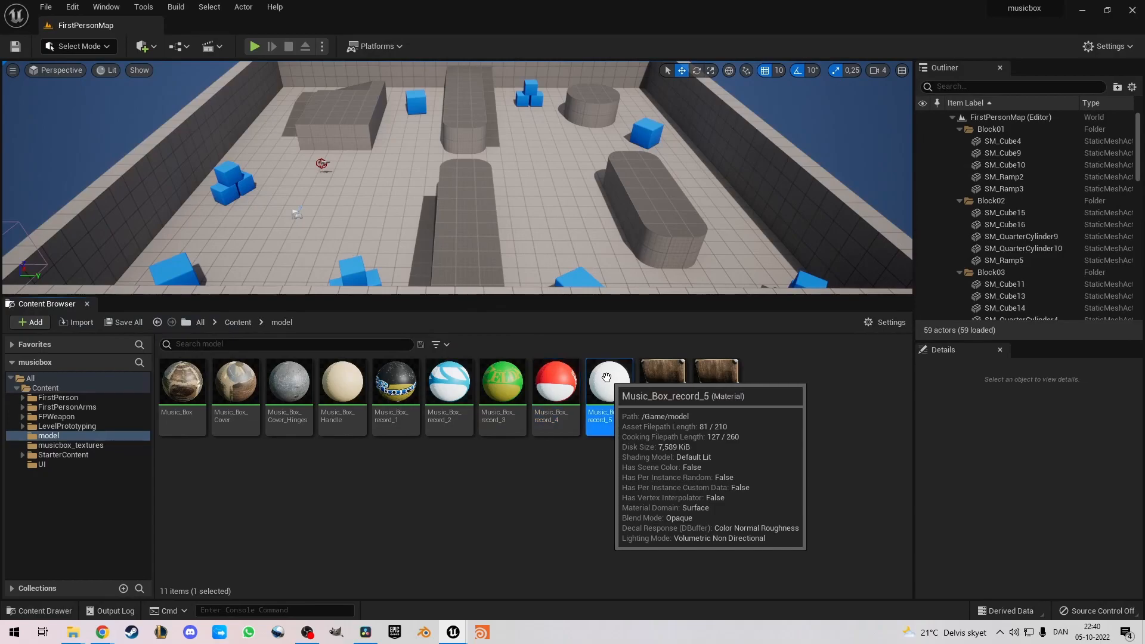
left_click(41, 610)
left_click_drag(464, 388, 501, 333)
left_click_drag(599, 353, 639, 205)
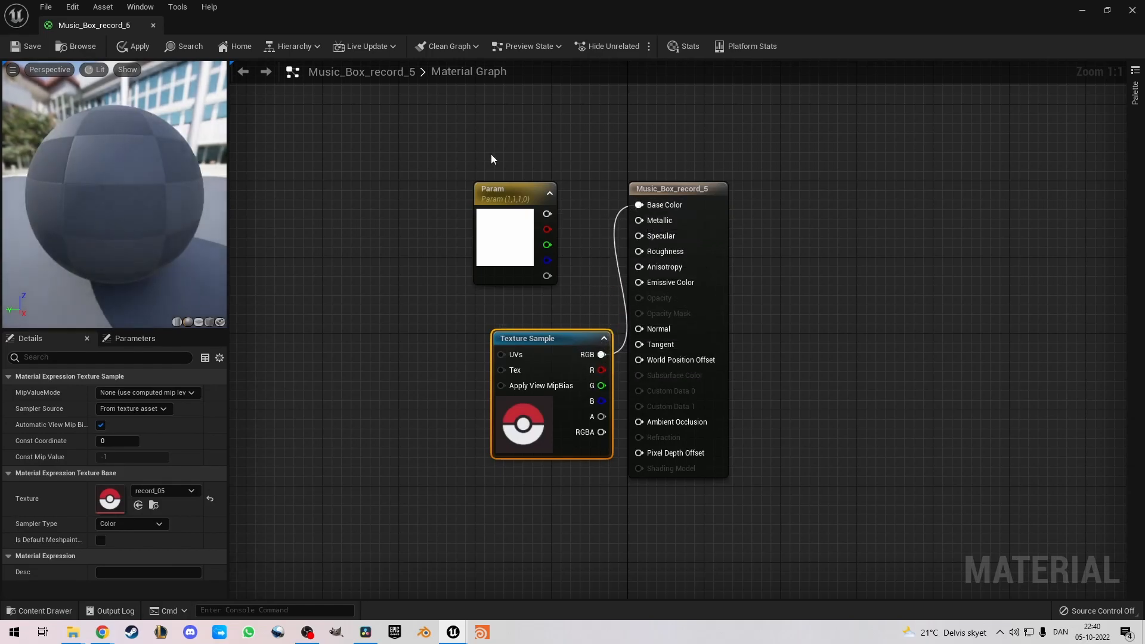
left_click(29, 46)
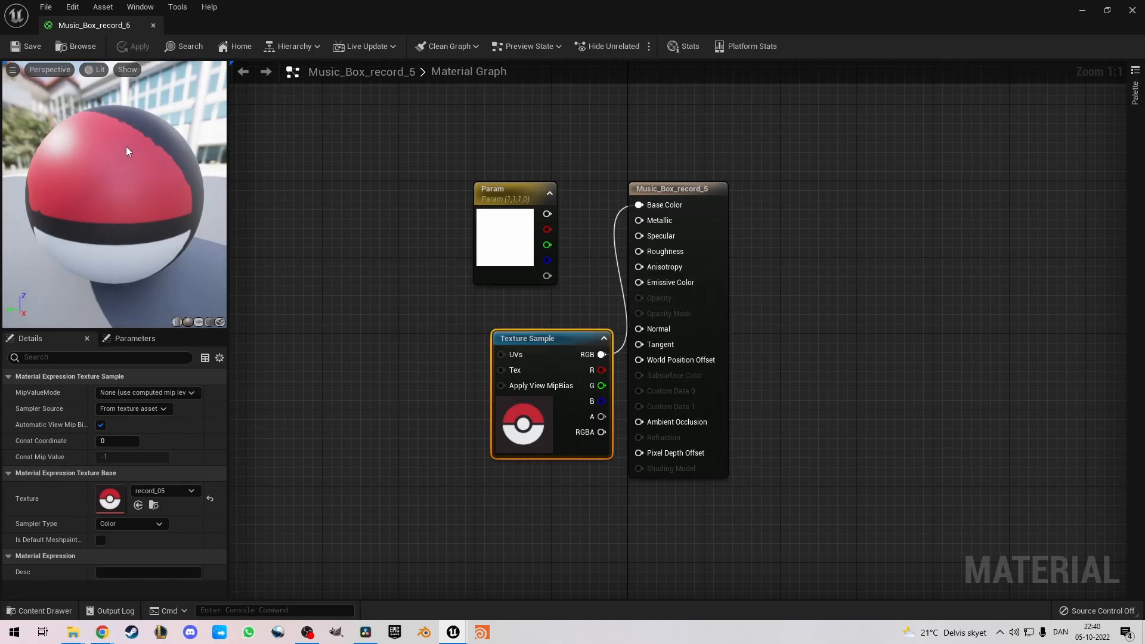
left_click(153, 25)
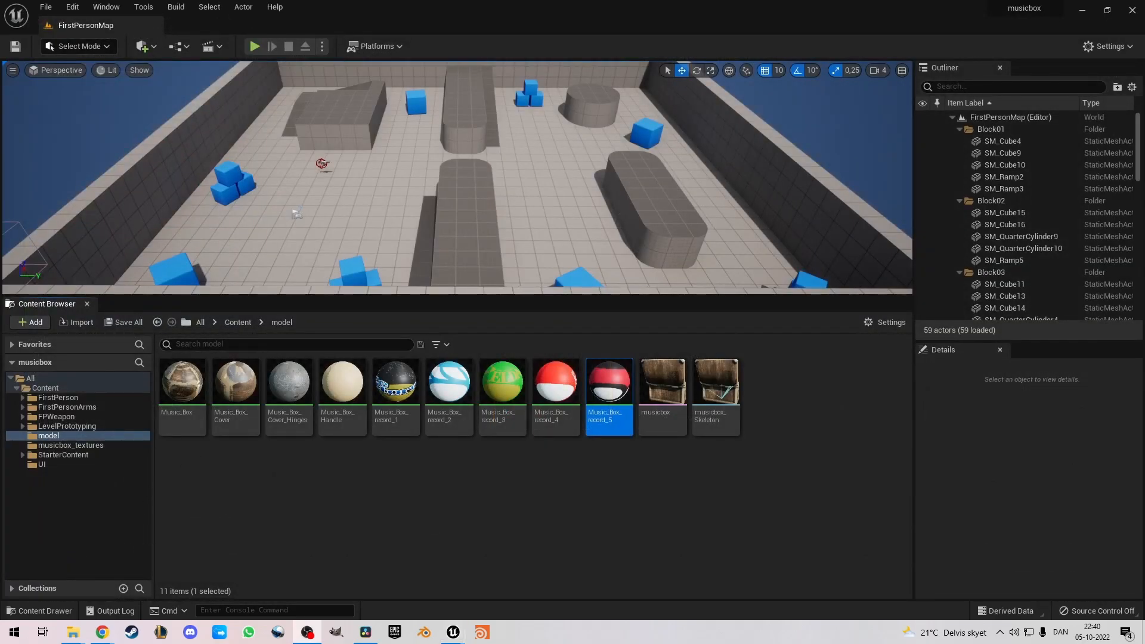
Look through the musicbox_textures folder and return to the project's top-level Content folder.
left_click(71, 445)
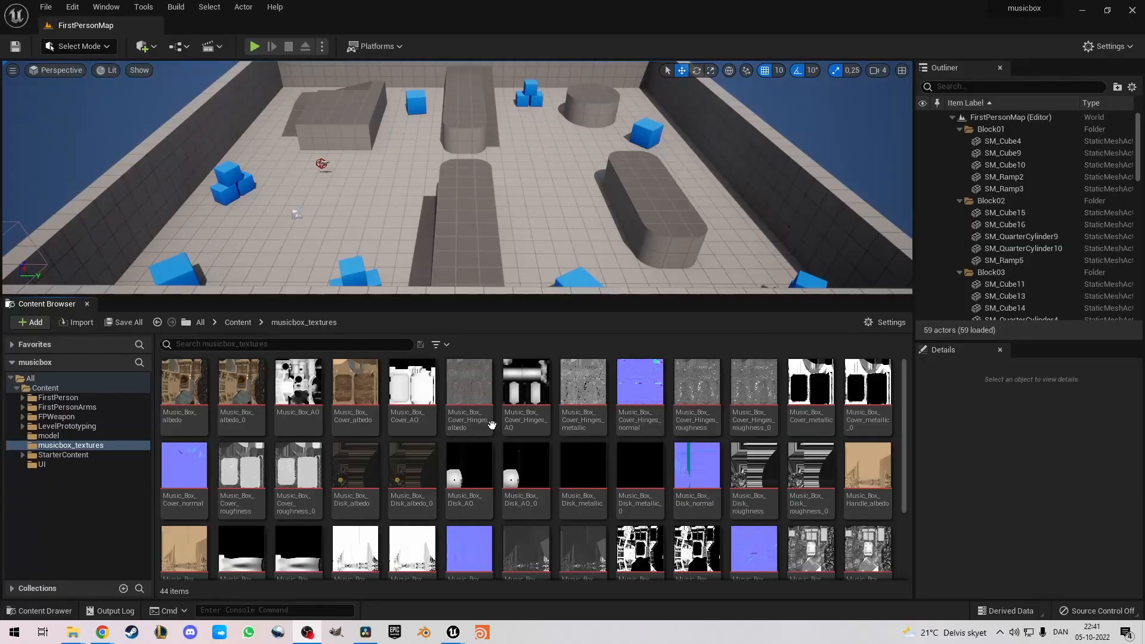
left_click(234, 321)
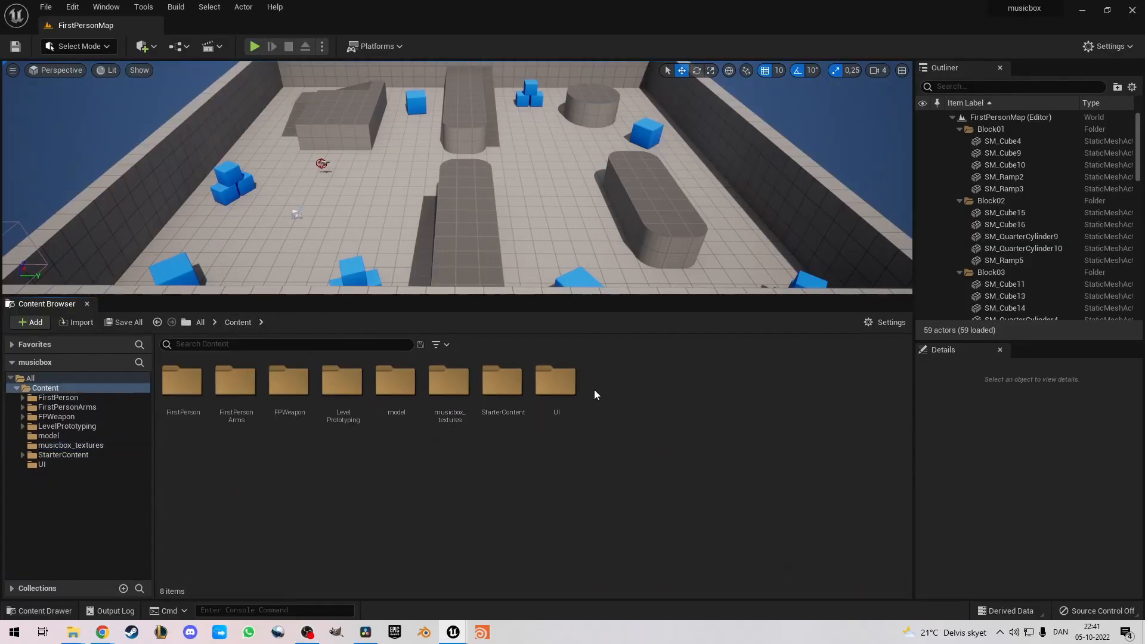
Create a folder named music in the project's Content folder and open it.
right_click(610, 388)
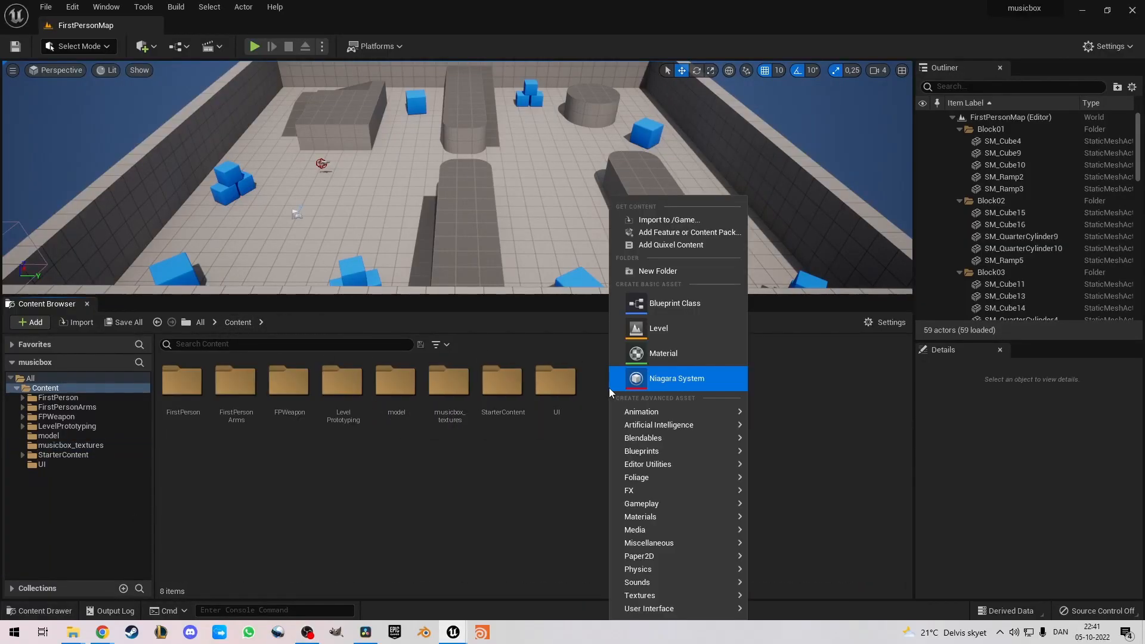
left_click(659, 271)
type("music")
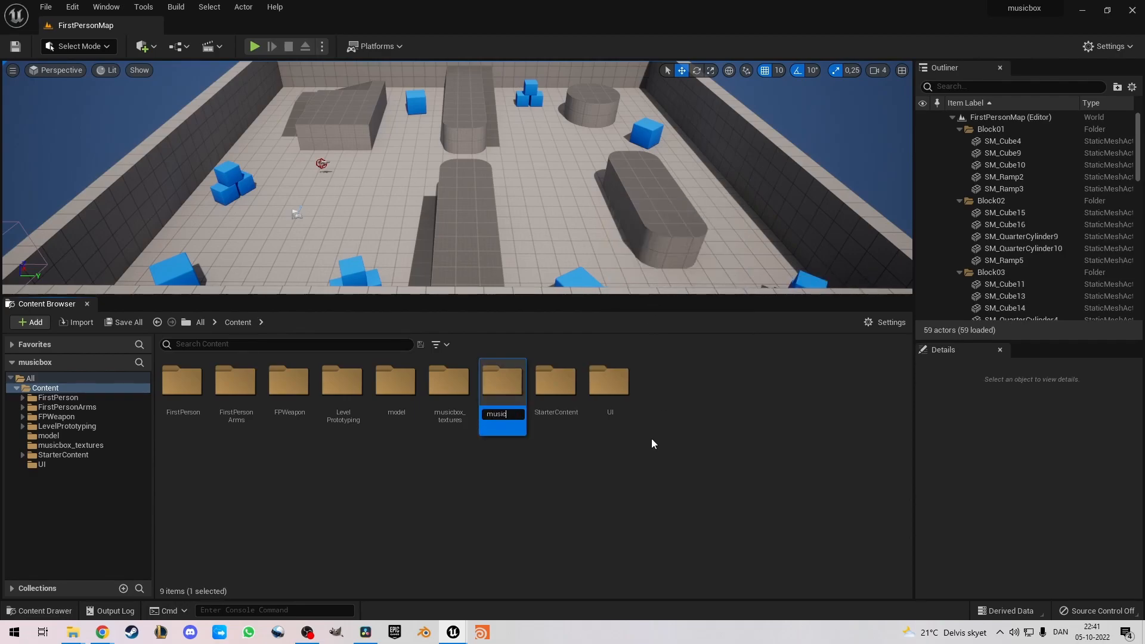
key("Return")
double_click(452, 382)
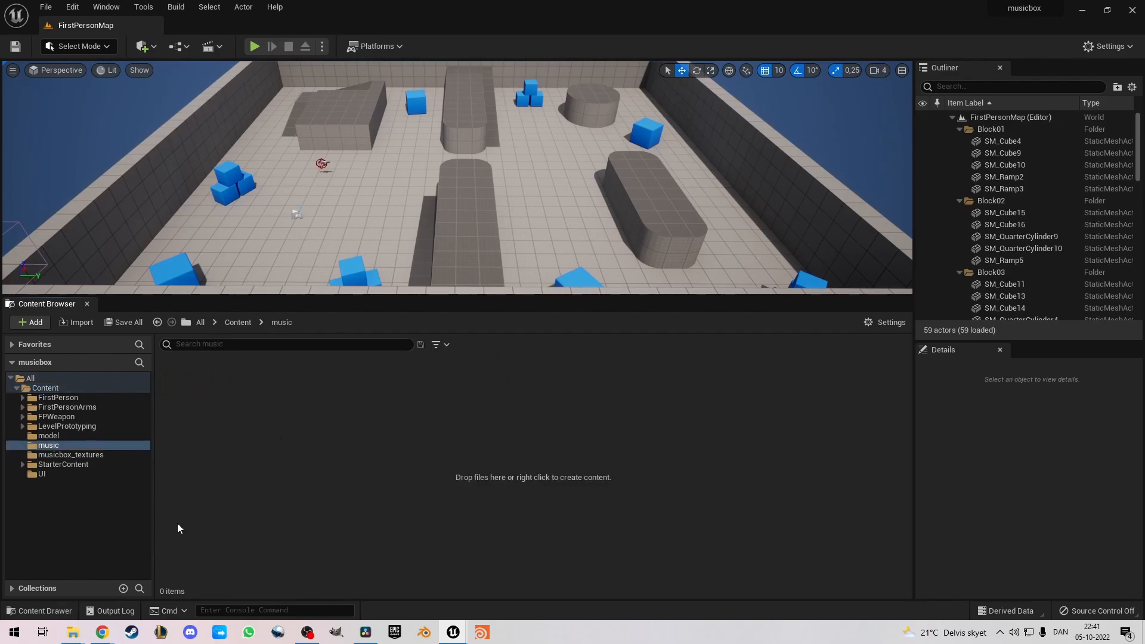
Import the audio files song_01 through song_05 from the Musicbox music folder on disk into the project's music folder.
mouse_move(73, 632)
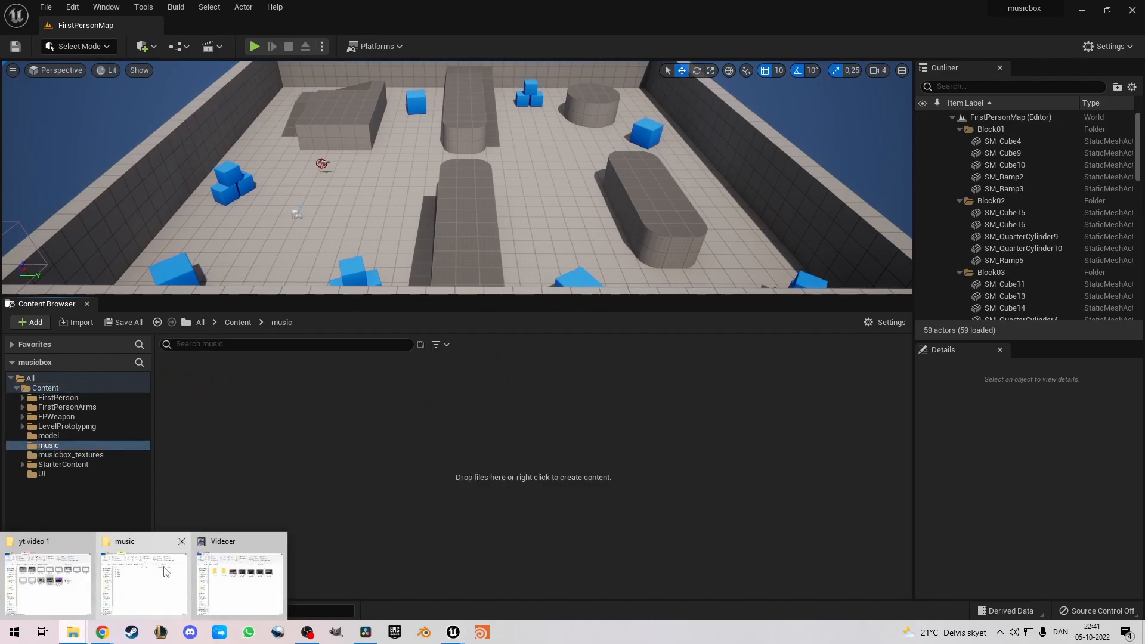
left_click(167, 572)
left_click_drag(672, 311, 331, 399)
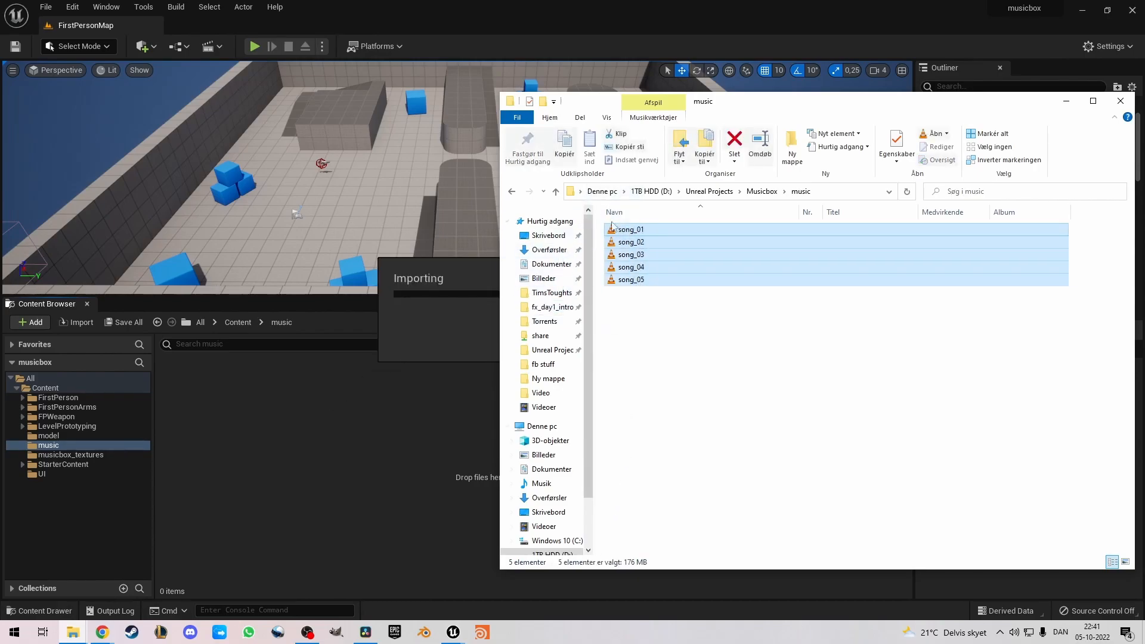
left_click(1066, 101)
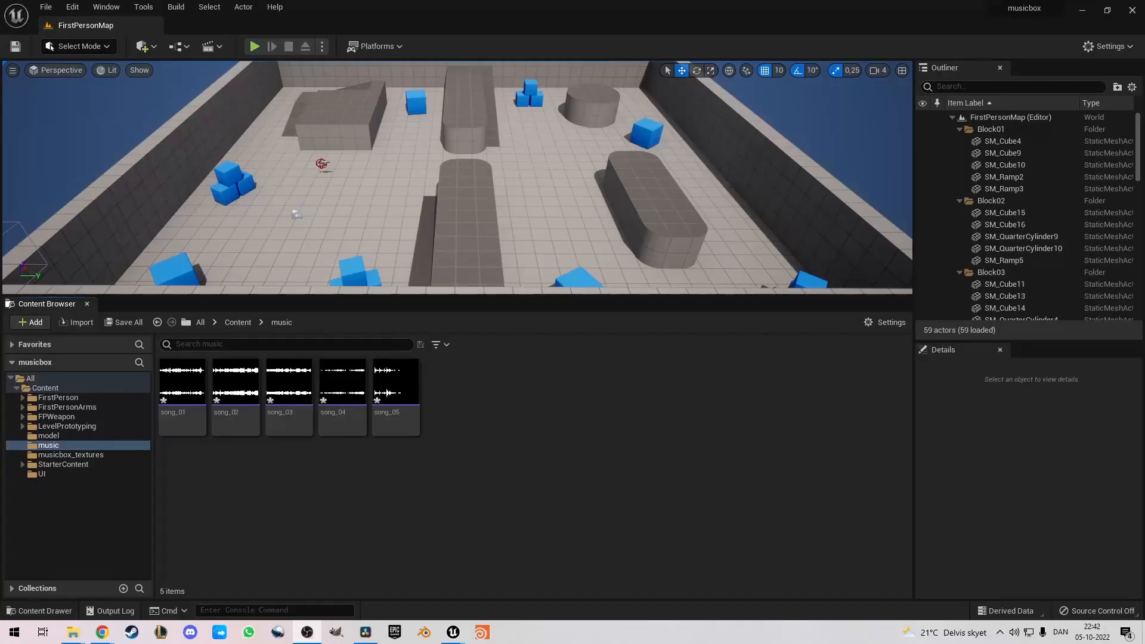
Create a folder named animations in the top-level Content folder and open it.
left_click(238, 322)
right_click(685, 409)
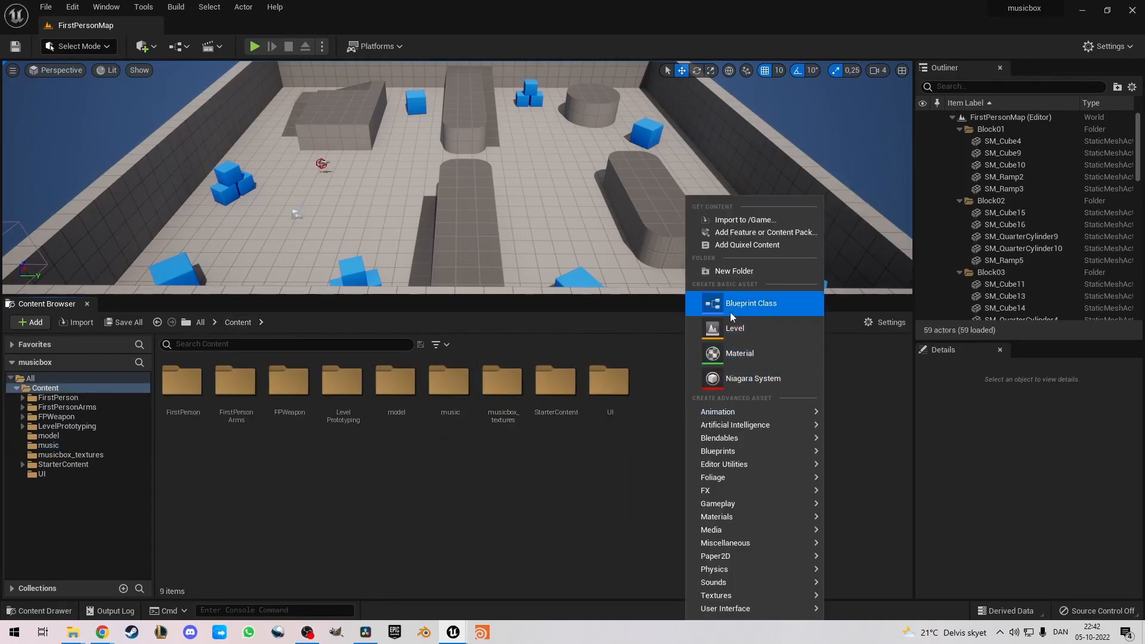
left_click(736, 272)
type("animations")
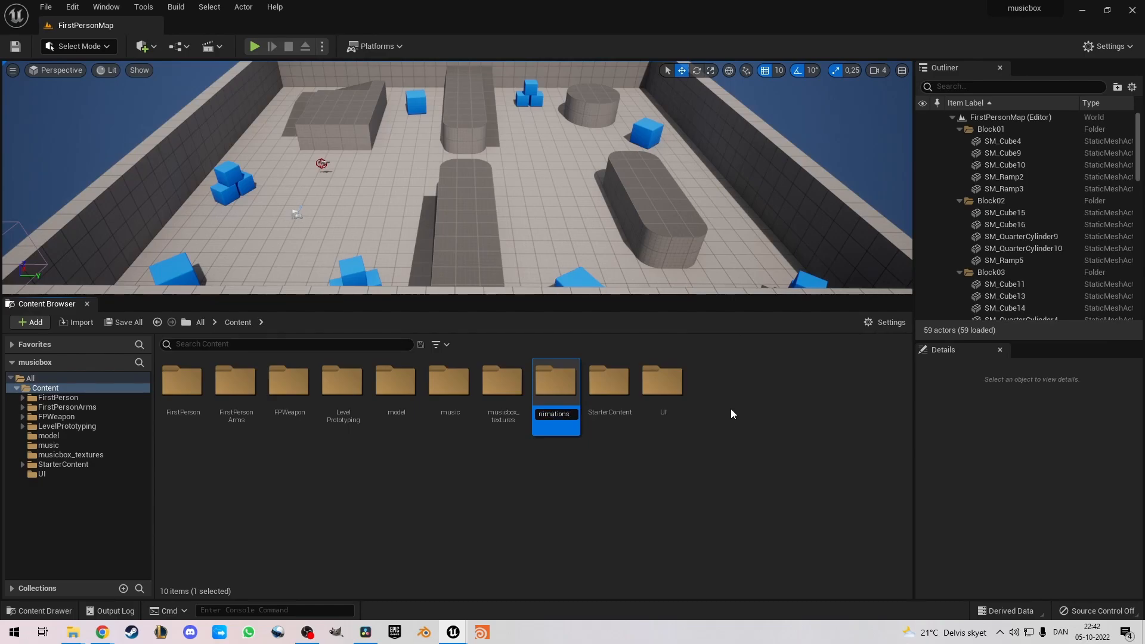
key("Return")
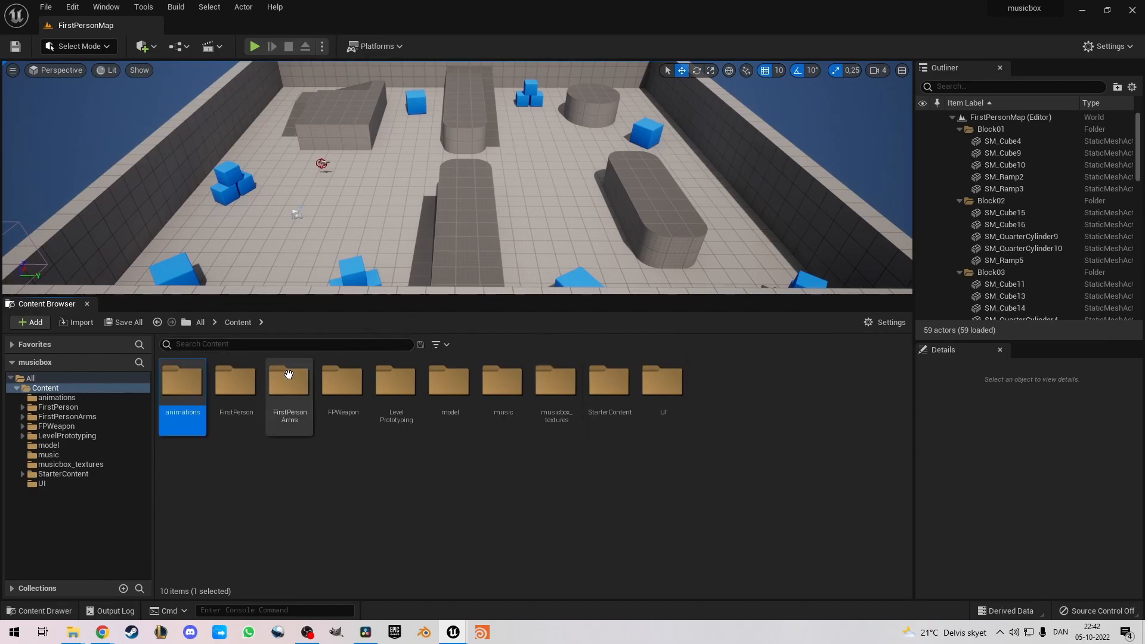
double_click(191, 388)
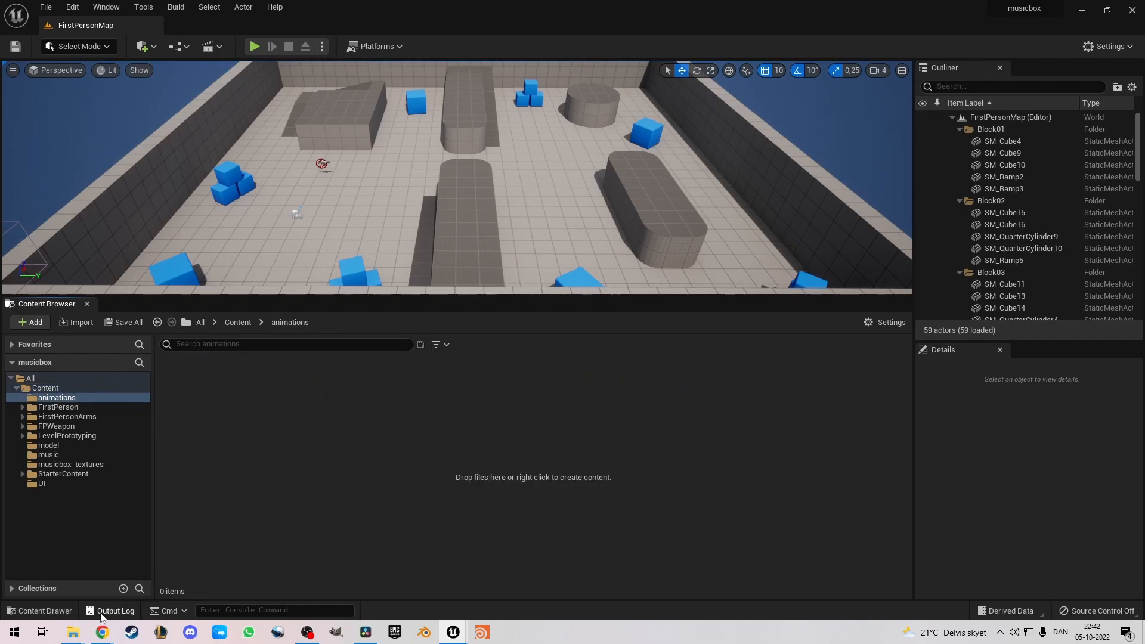
Bring the play, remove and select FBX animation files for records 1 to 5 from disk into the animations folder for import.
mouse_move(73, 631)
left_click(143, 575)
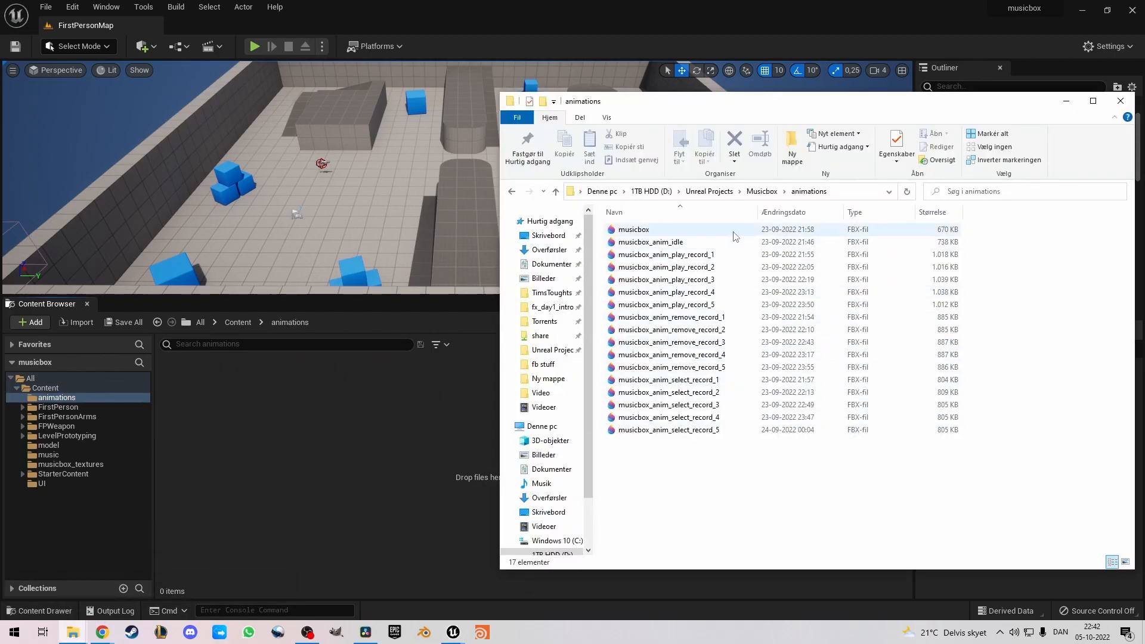
left_click(694, 254)
left_click(695, 430, "shift")
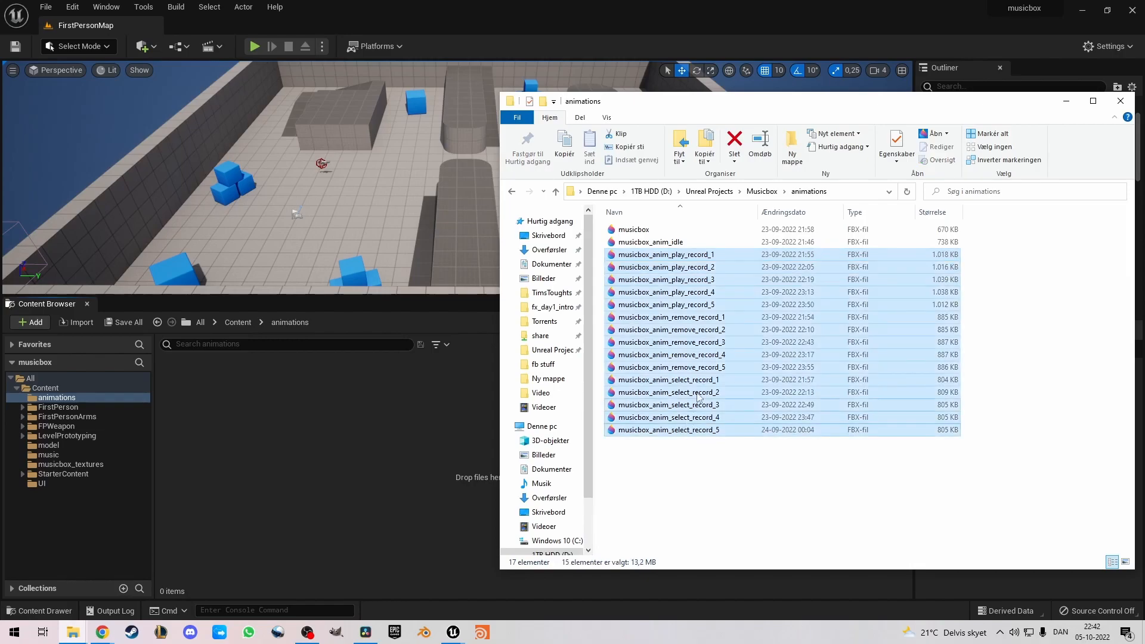
left_click_drag(685, 258, 406, 427)
left_click(1065, 101)
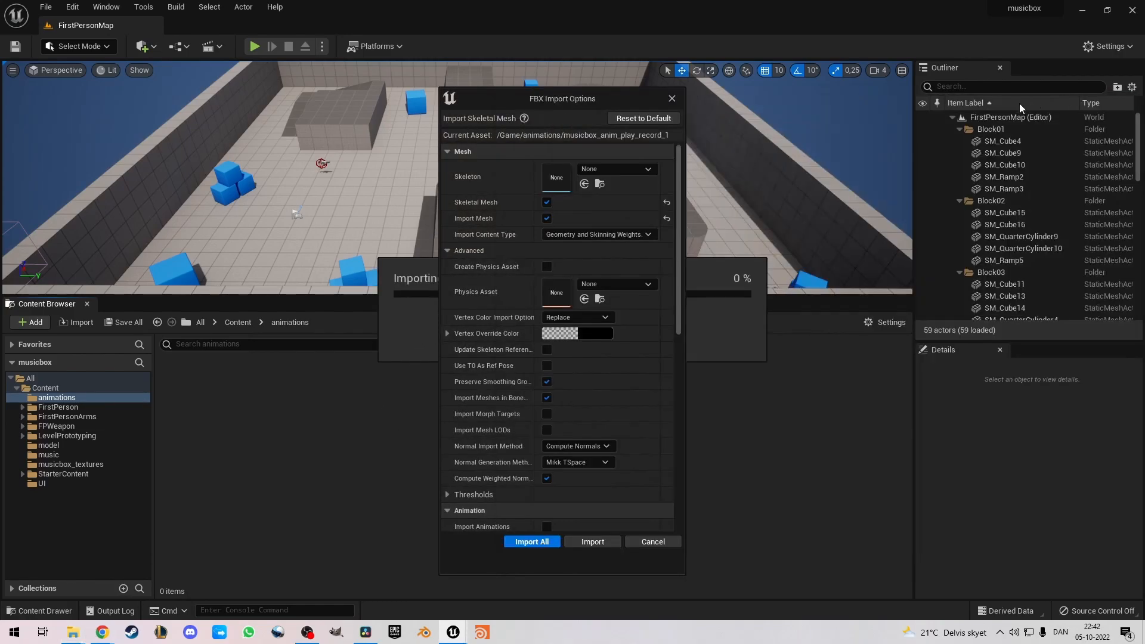
Import all the FBX files with musicbox_Skeleton and Import Animations enabled, Material Import Method set to Do Not Create Material, and Import Textures off.
left_click(638, 171)
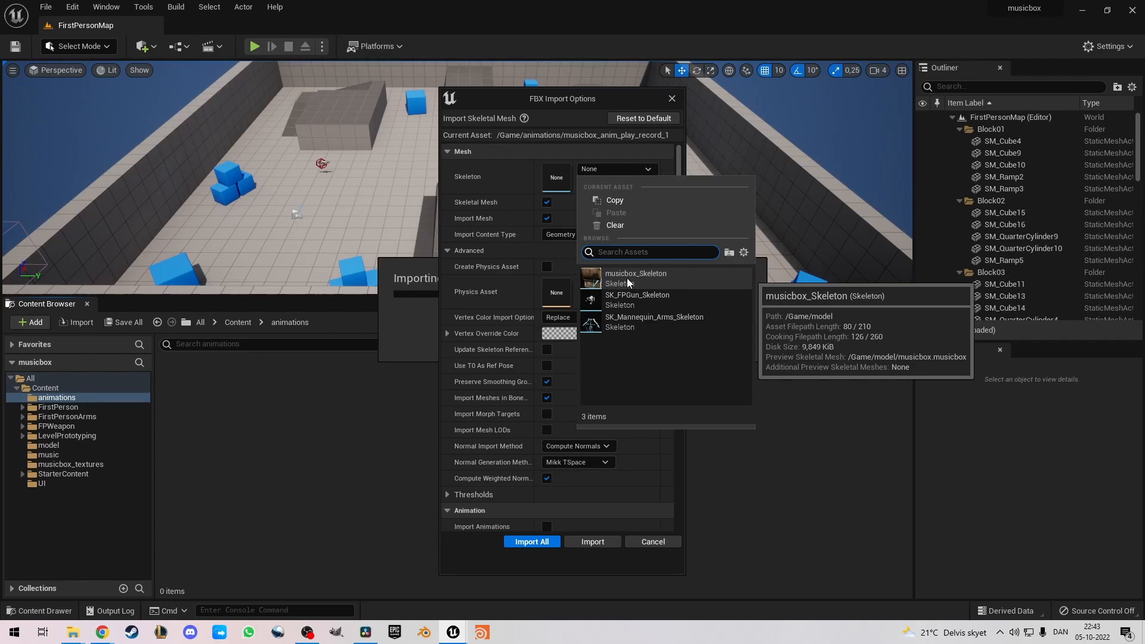
left_click(627, 278)
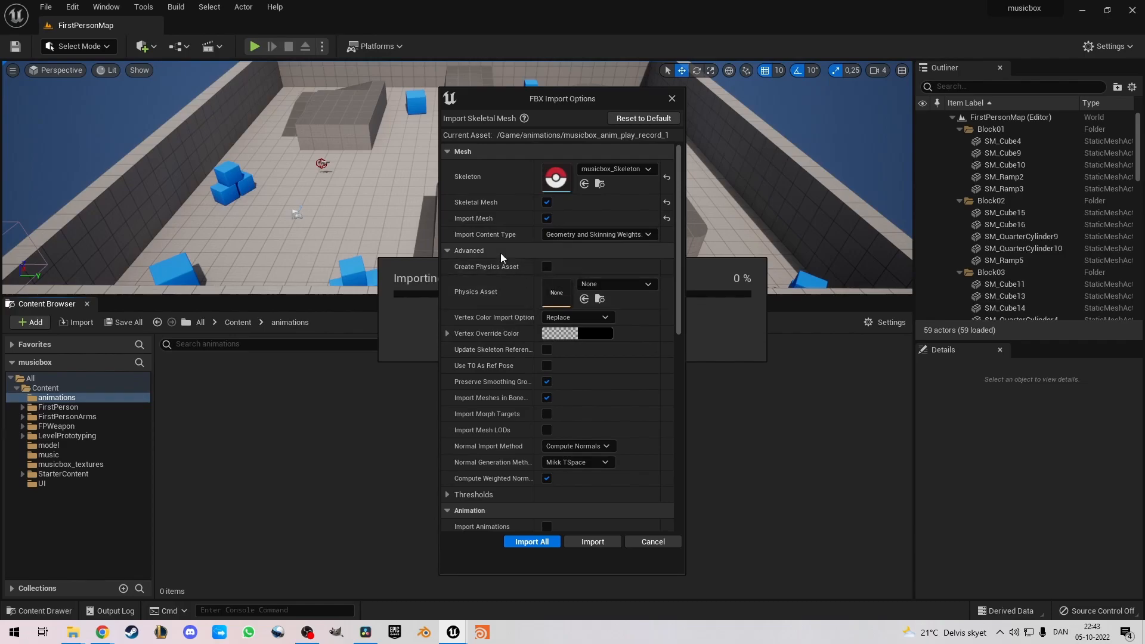
left_click(446, 251)
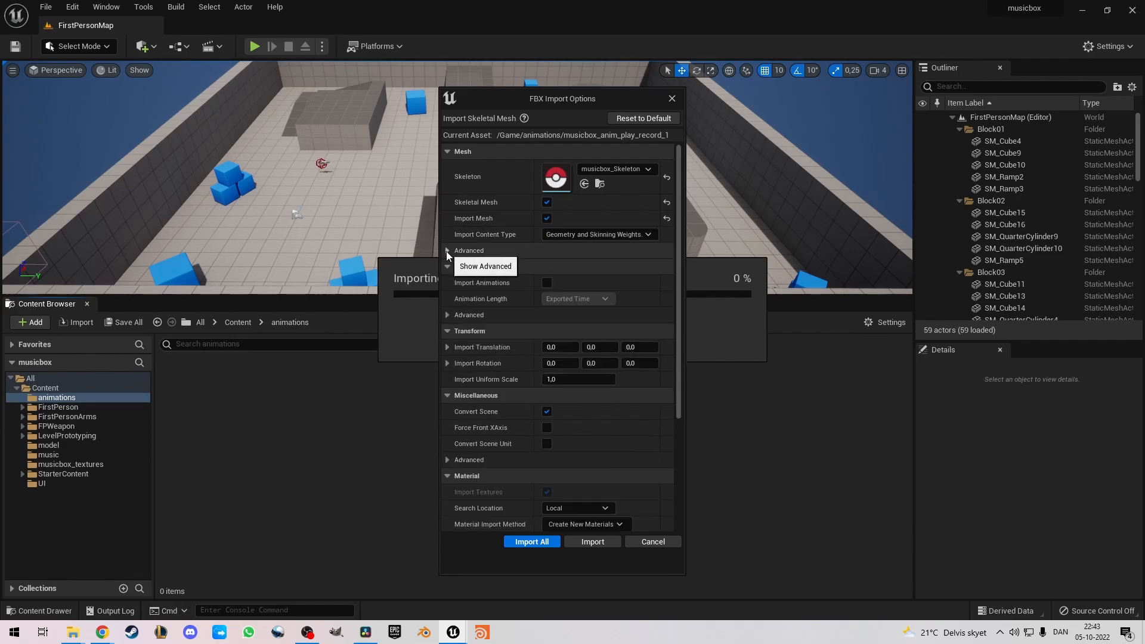
left_click(547, 283)
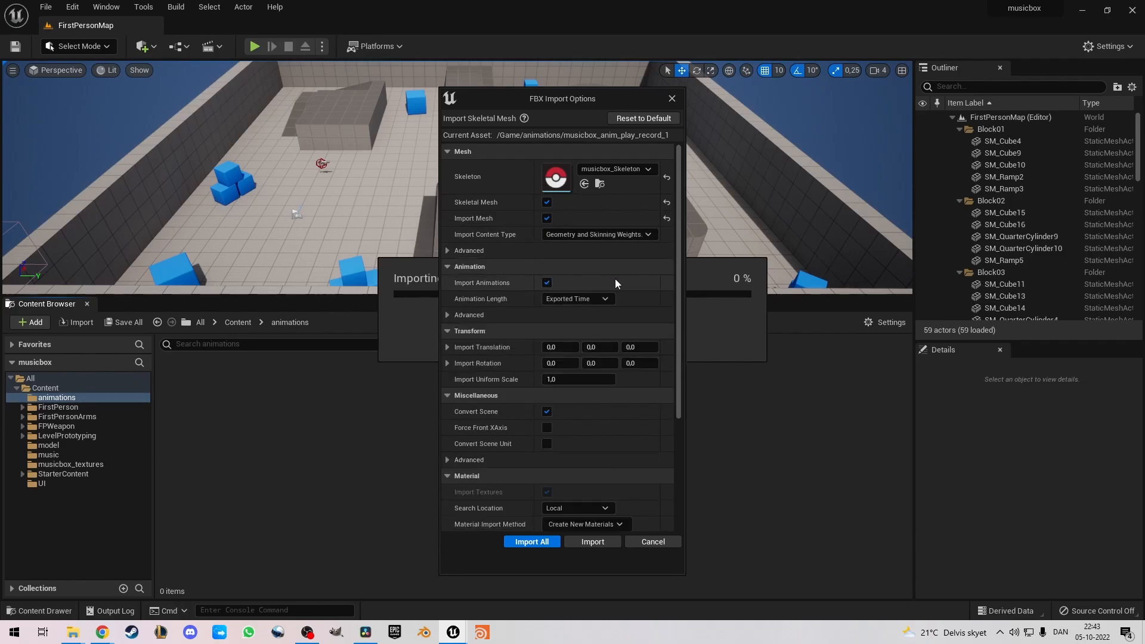
scroll(621, 377, "down", 3)
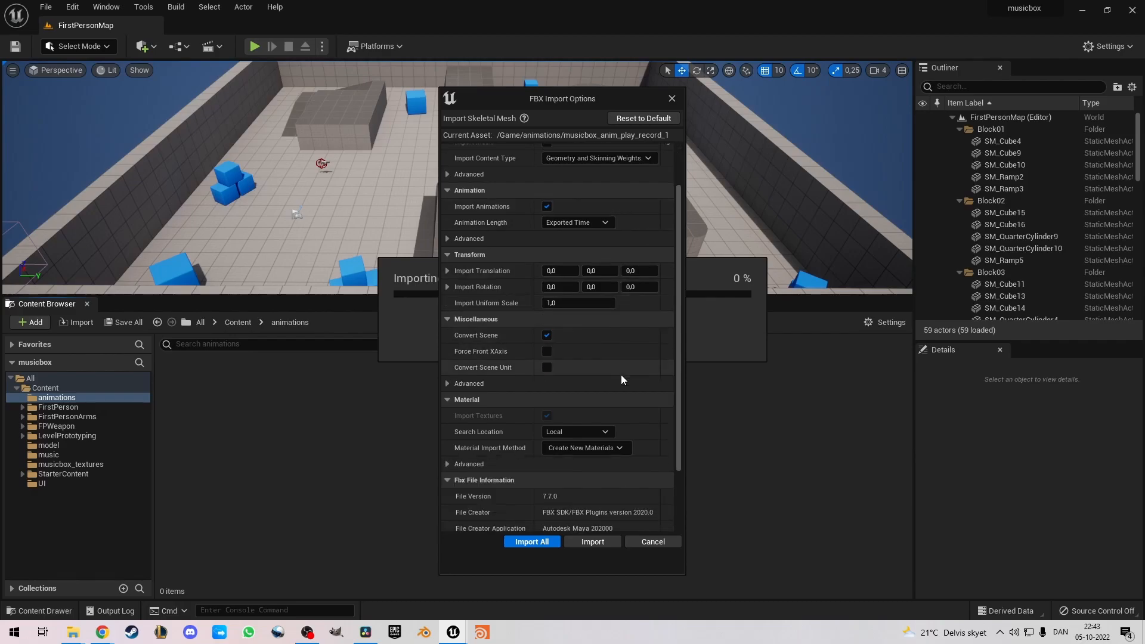
left_click(604, 448)
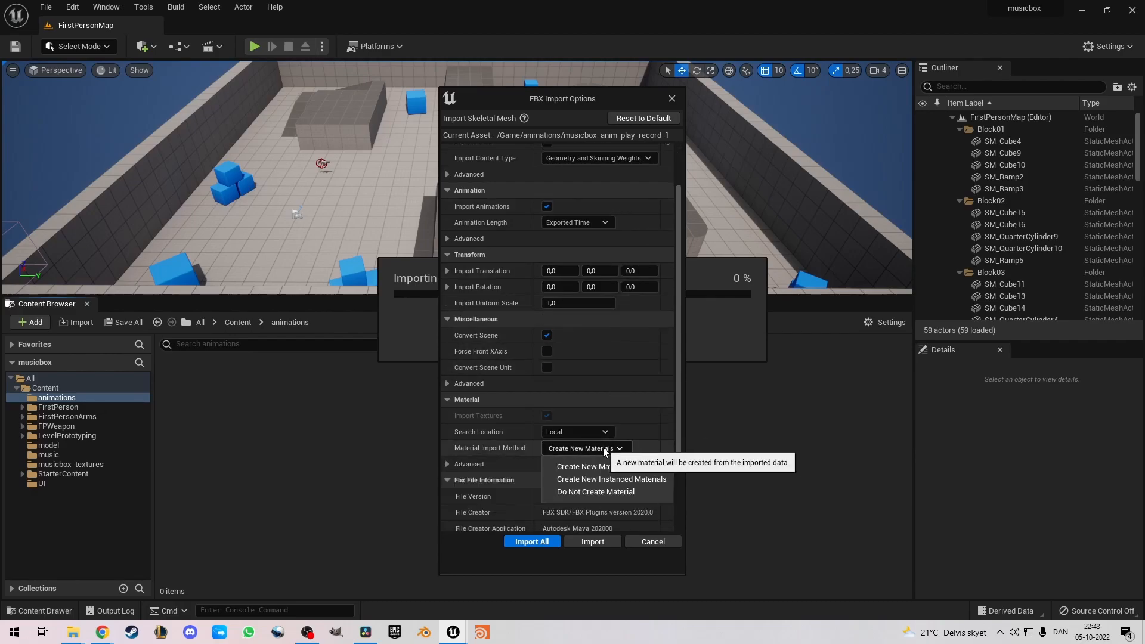
left_click(609, 492)
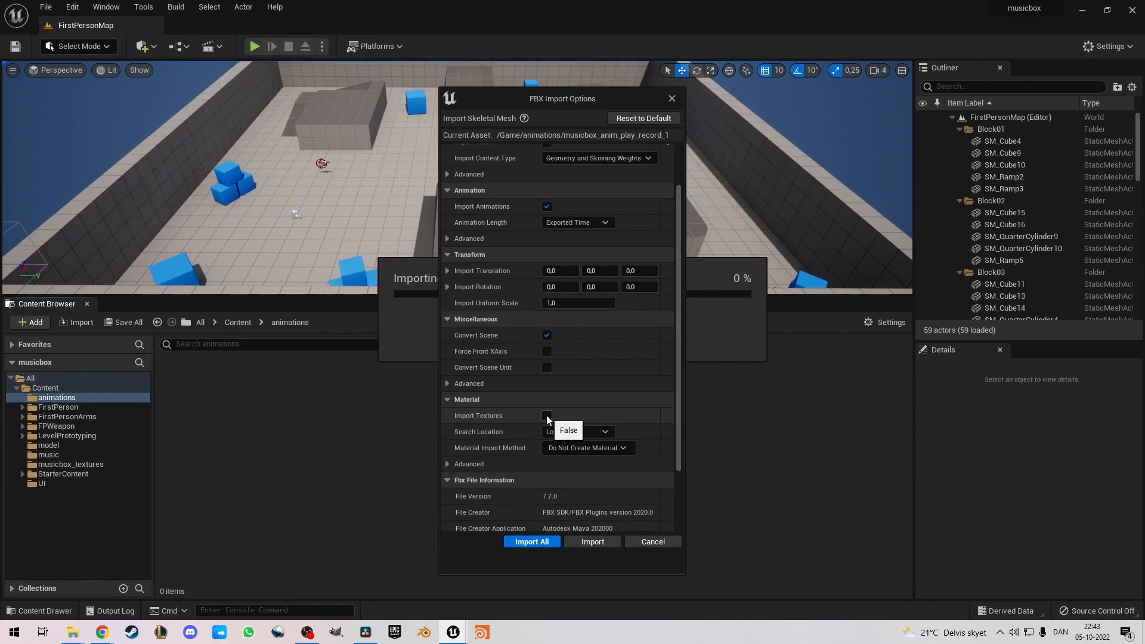
left_click(531, 540)
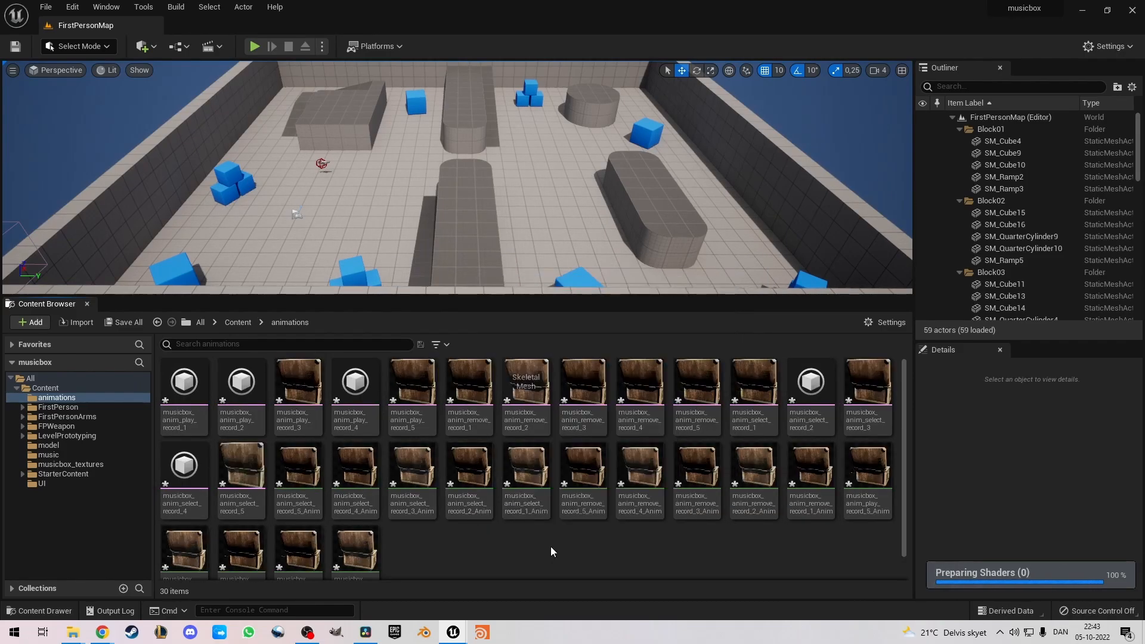
Save all newly imported assets in the project.
mouse_move(526, 380)
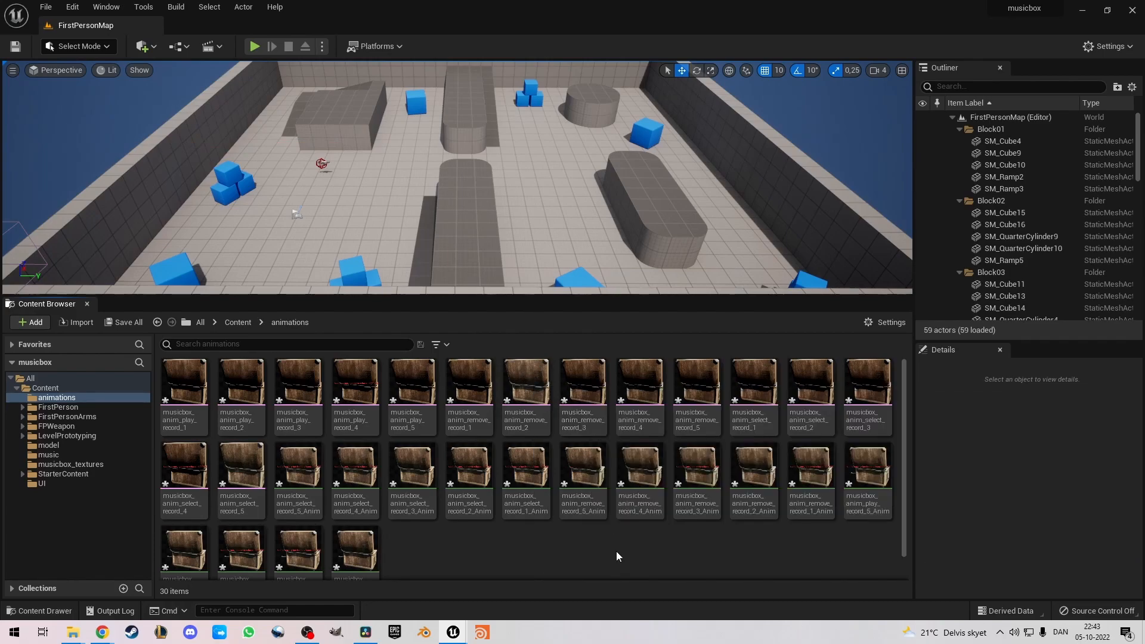
left_click(46, 6)
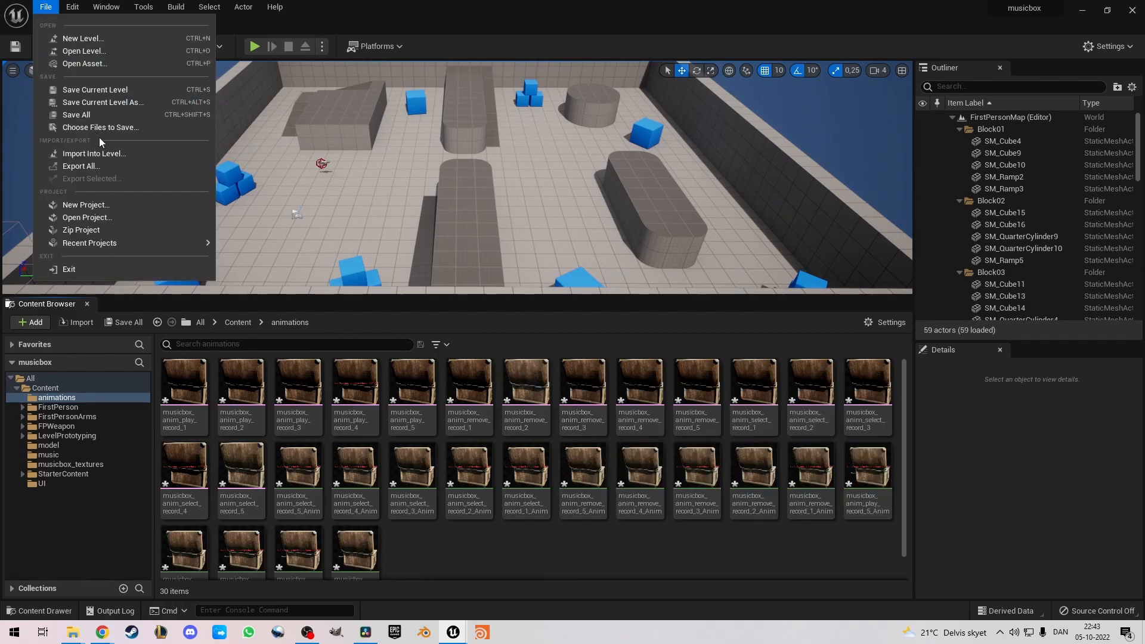
left_click(76, 114)
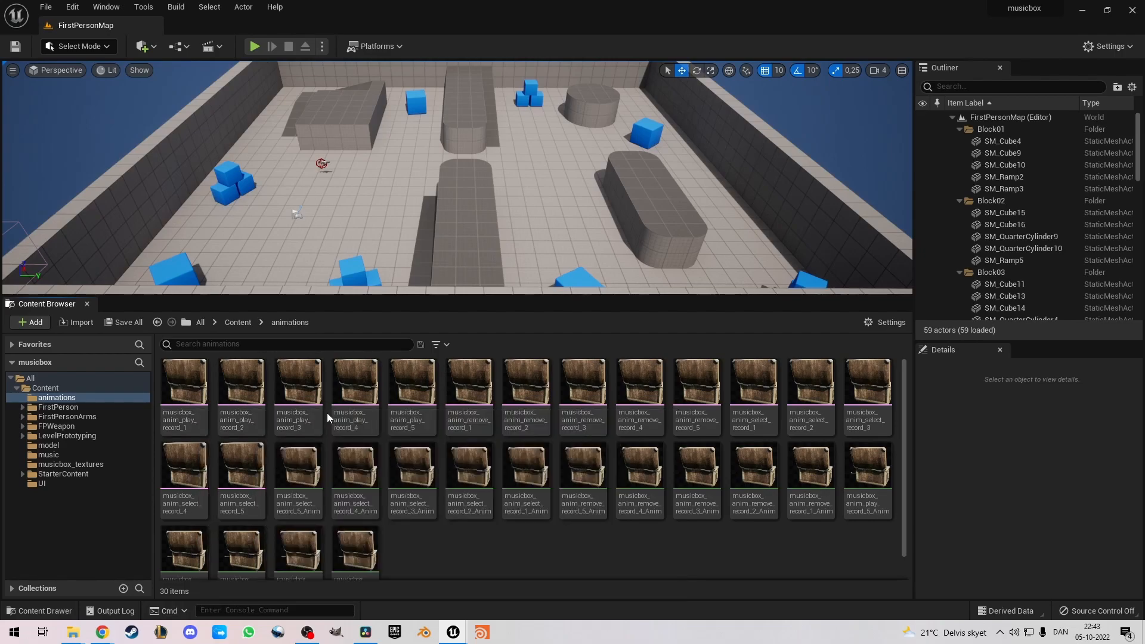
Delete the skeletal meshes musicbox_anim_play_record_1 through musicbox_anim_select_record_5 from the animations folder, keeping only the animation sequences.
left_click(195, 387)
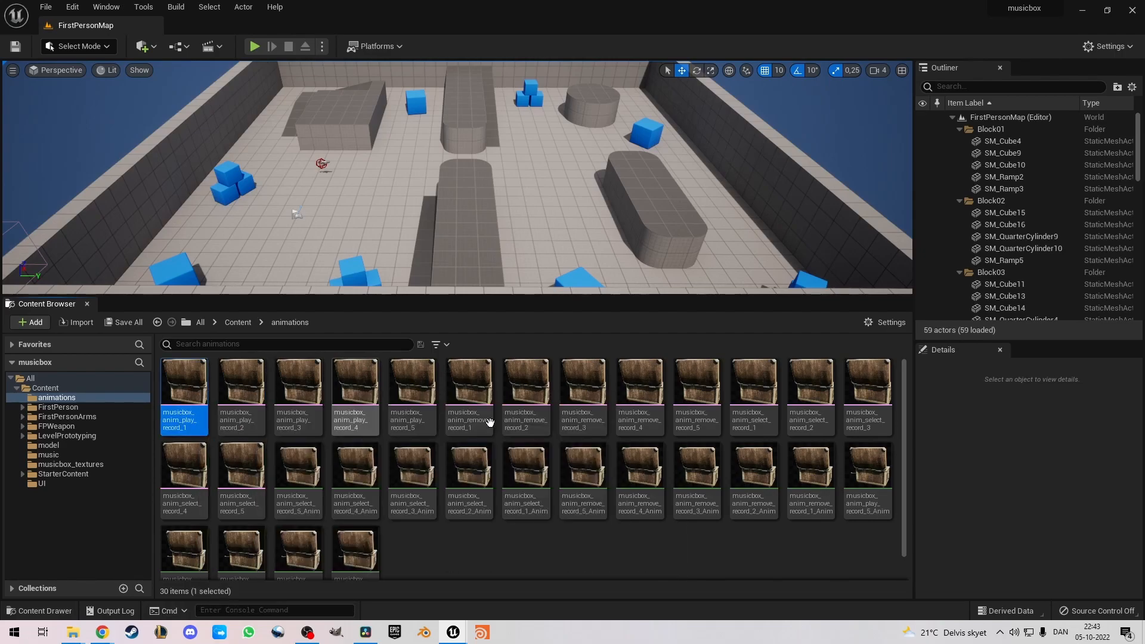
left_click(245, 468, "shift")
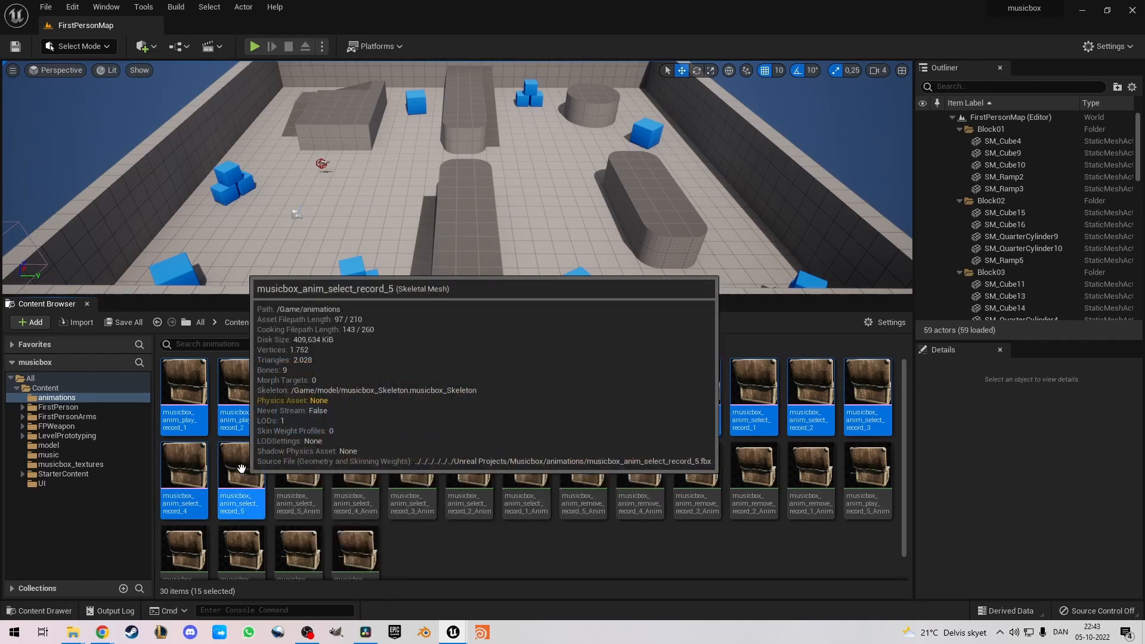
right_click(242, 468)
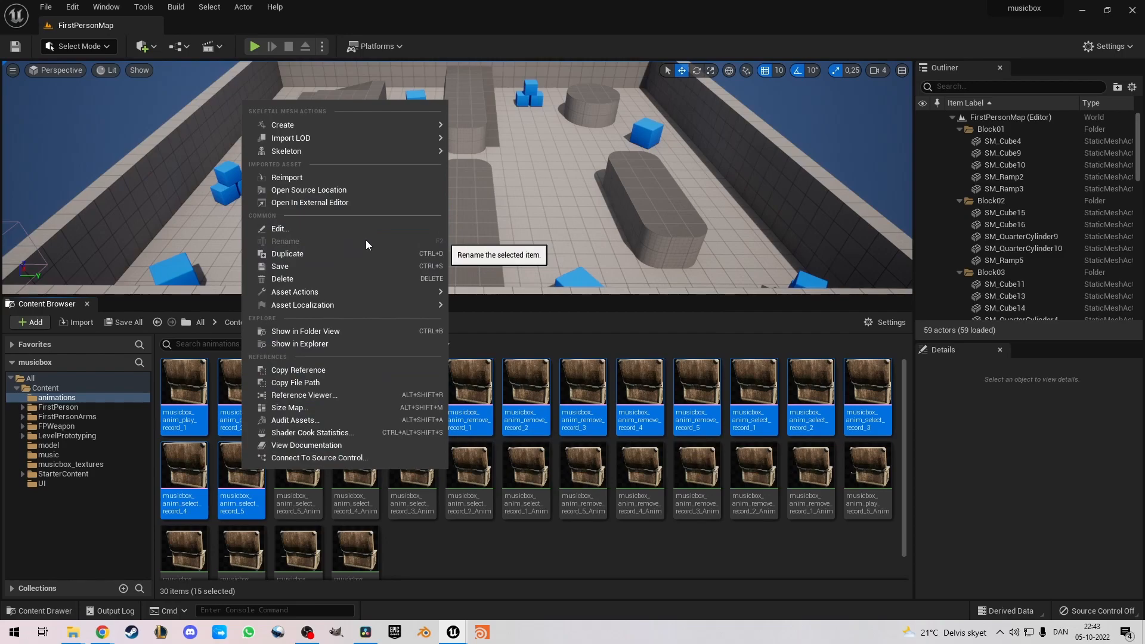
left_click(291, 279)
left_click(486, 510)
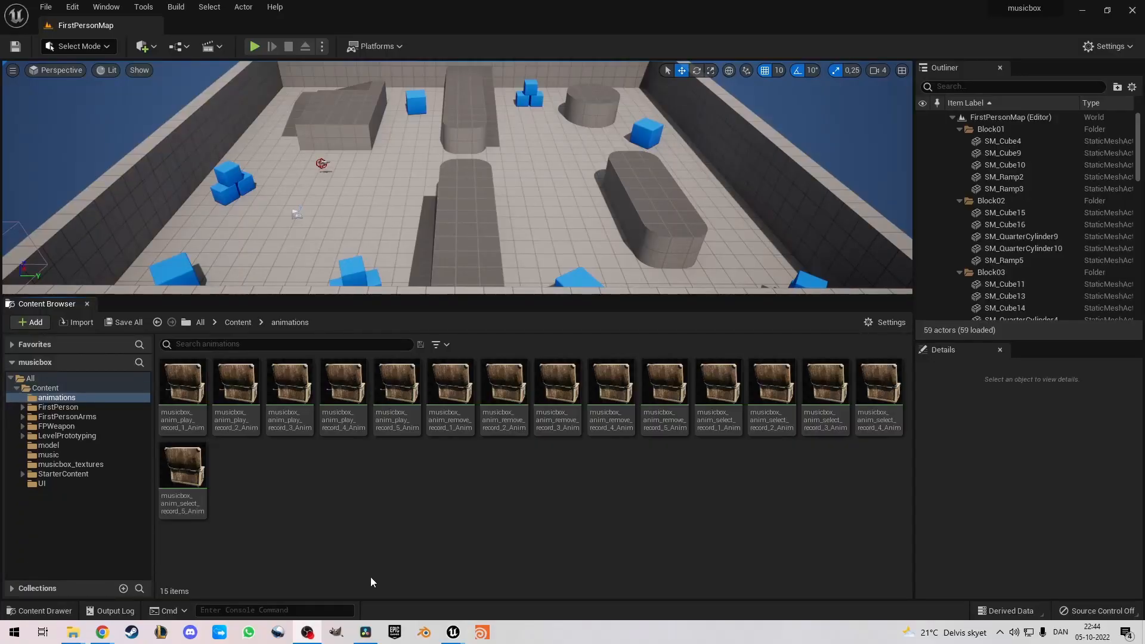
Open the musicbox skeletal mesh from the model folder and examine the textured model from the front and side.
left_click(236, 322)
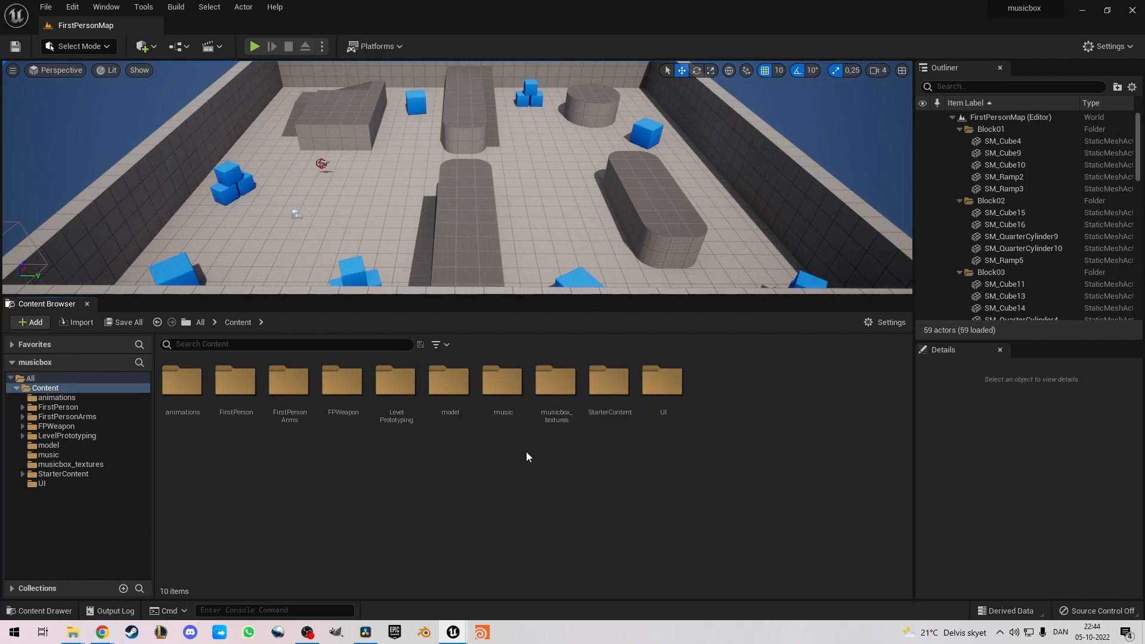
left_click(442, 390)
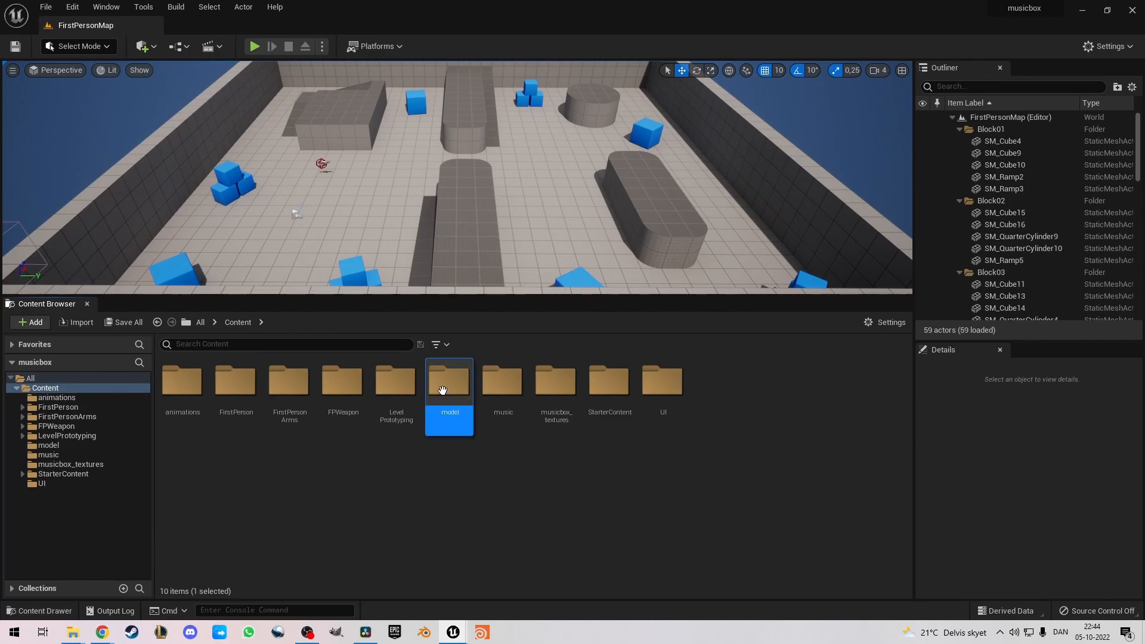
double_click(442, 390)
double_click(668, 386)
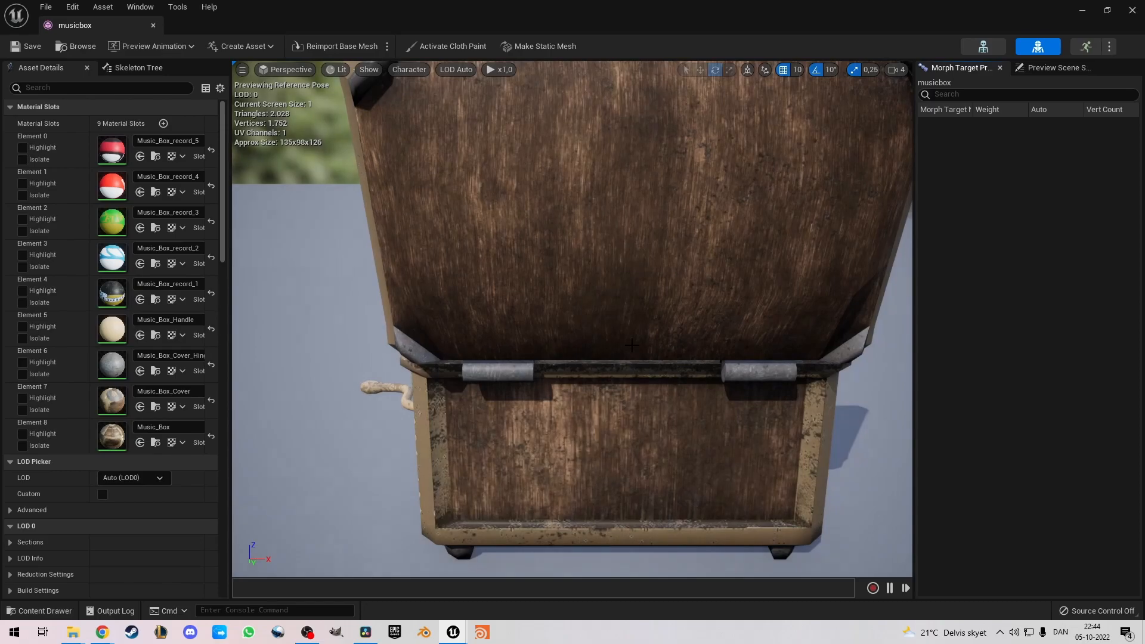
scroll(632, 365, "down", 5)
left_click_drag(633, 365, 406, 363, "alt")
left_click_drag(573, 319, 387, 321, "alt")
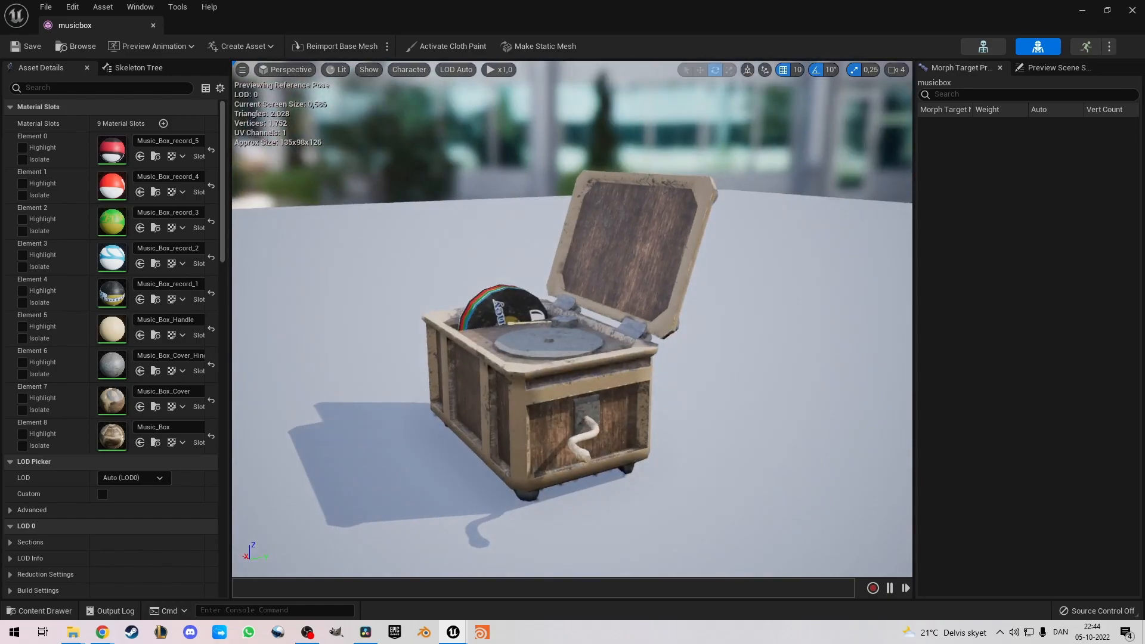
scroll(725, 371, "up", 3)
left_click_drag(688, 371, 692, 340, "alt")
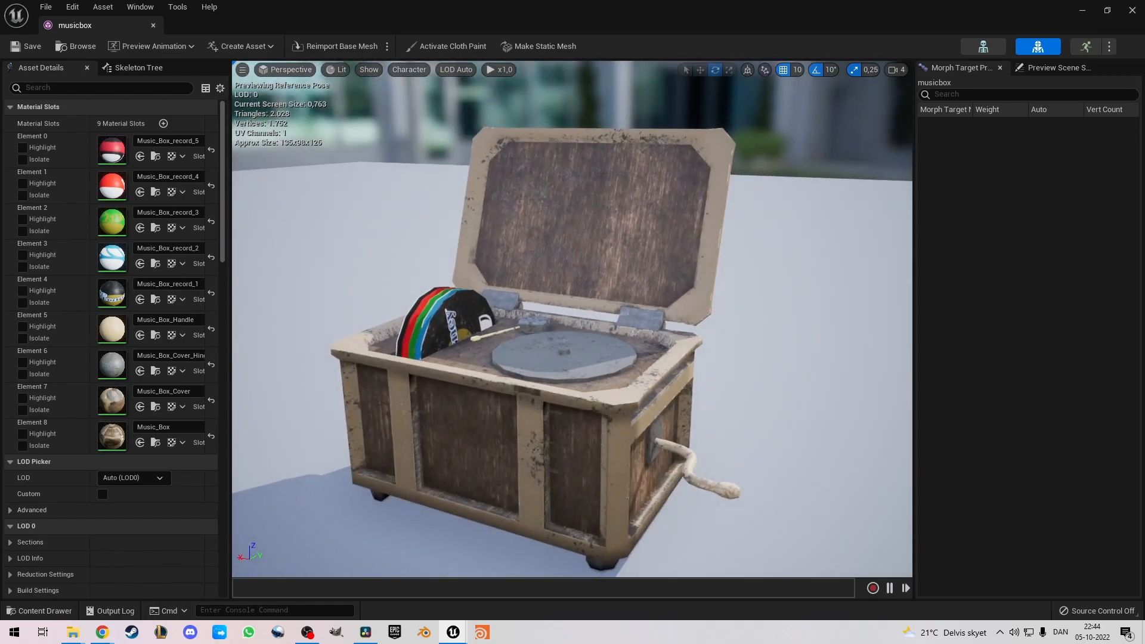